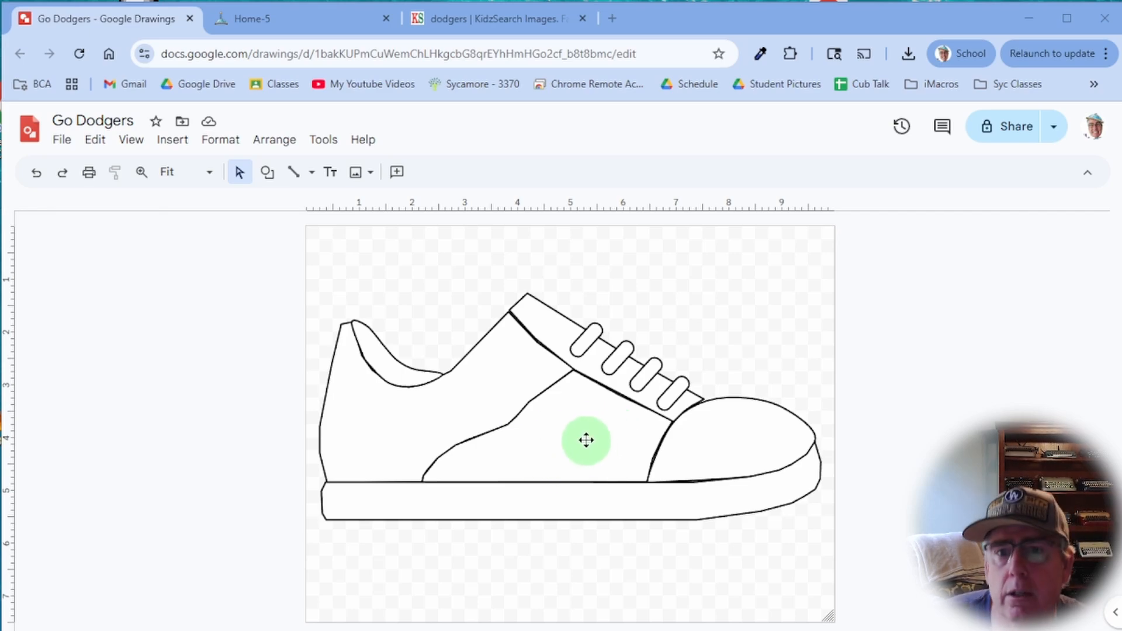
Switch to the Home-5 page and expand its Typing and Graphics sections to view the image source links
left_click(288, 22)
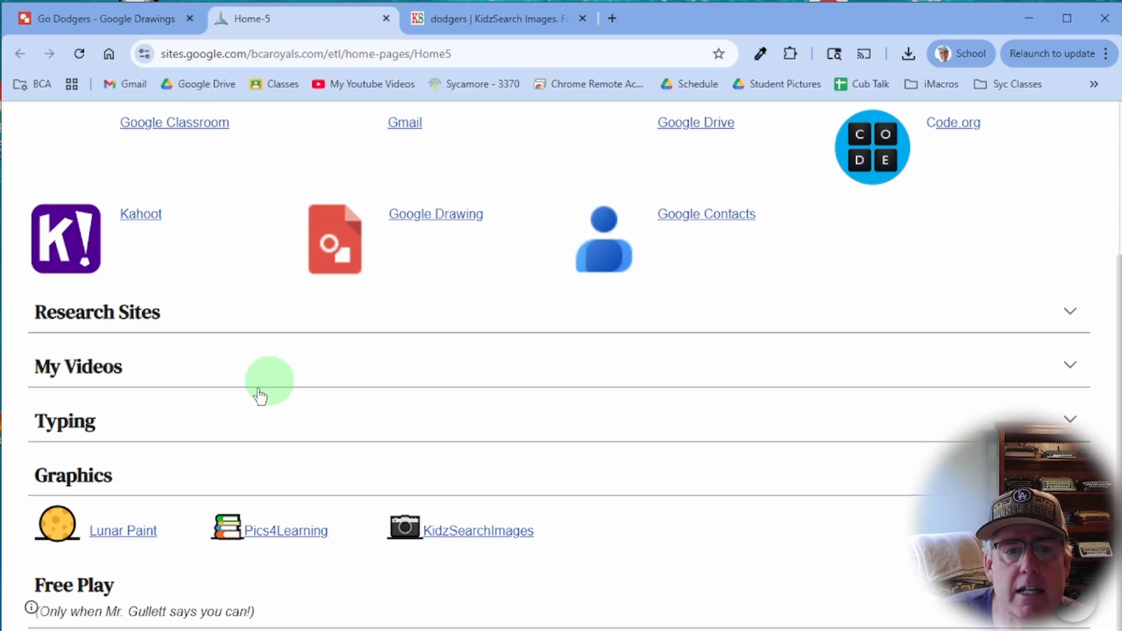
left_click(1070, 474)
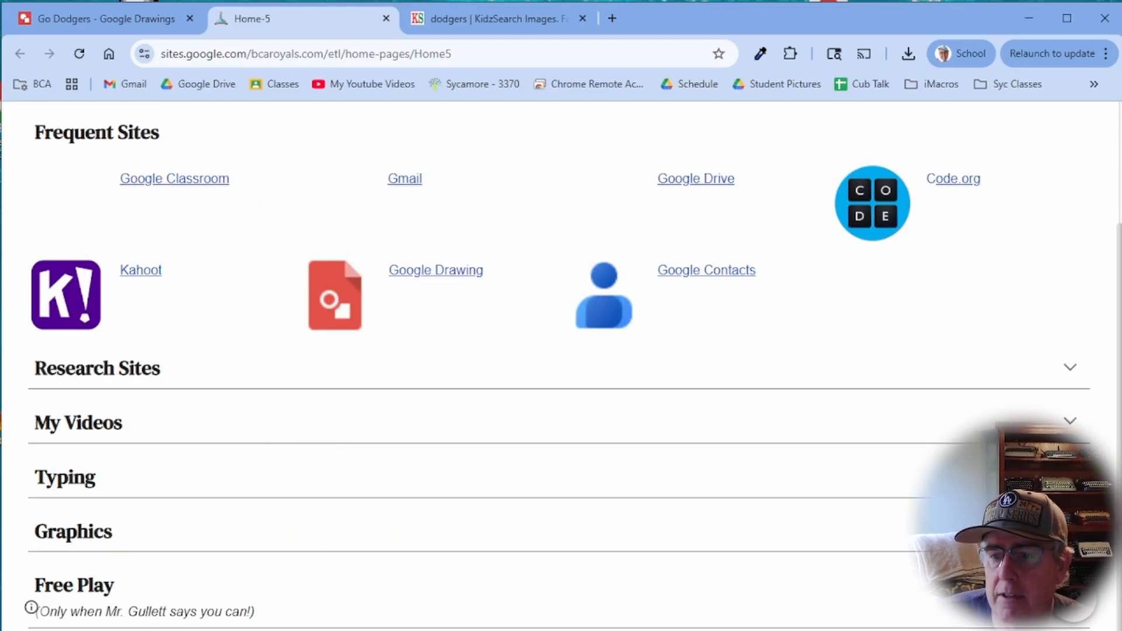
left_click(1069, 474)
scroll(604, 501, "down", 1)
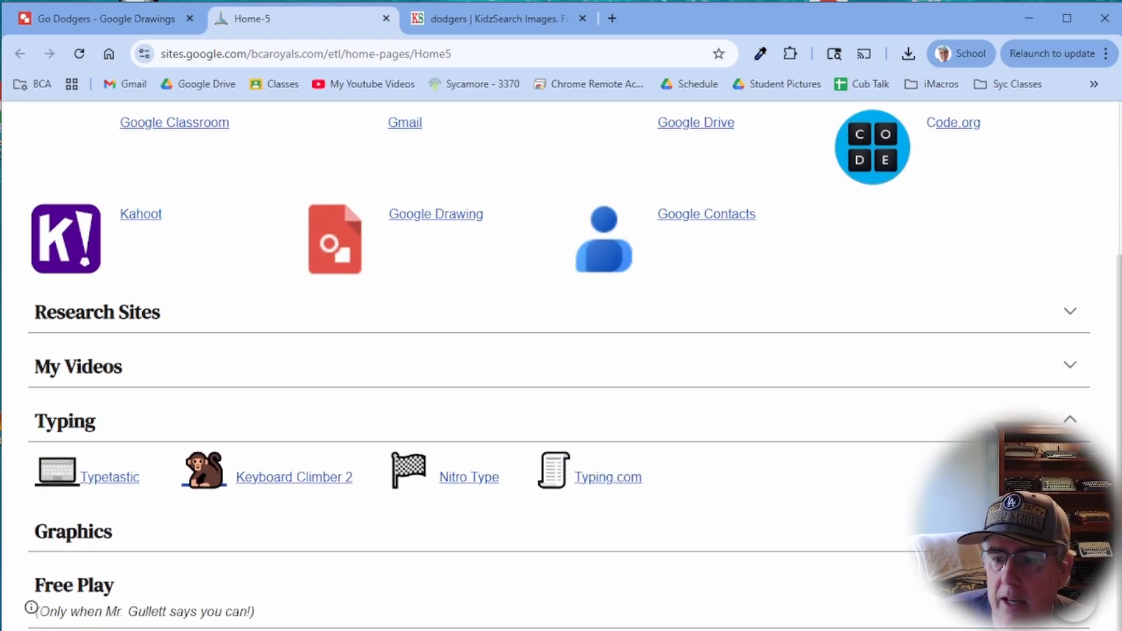
left_click(1070, 529)
scroll(526, 508, "down", 1)
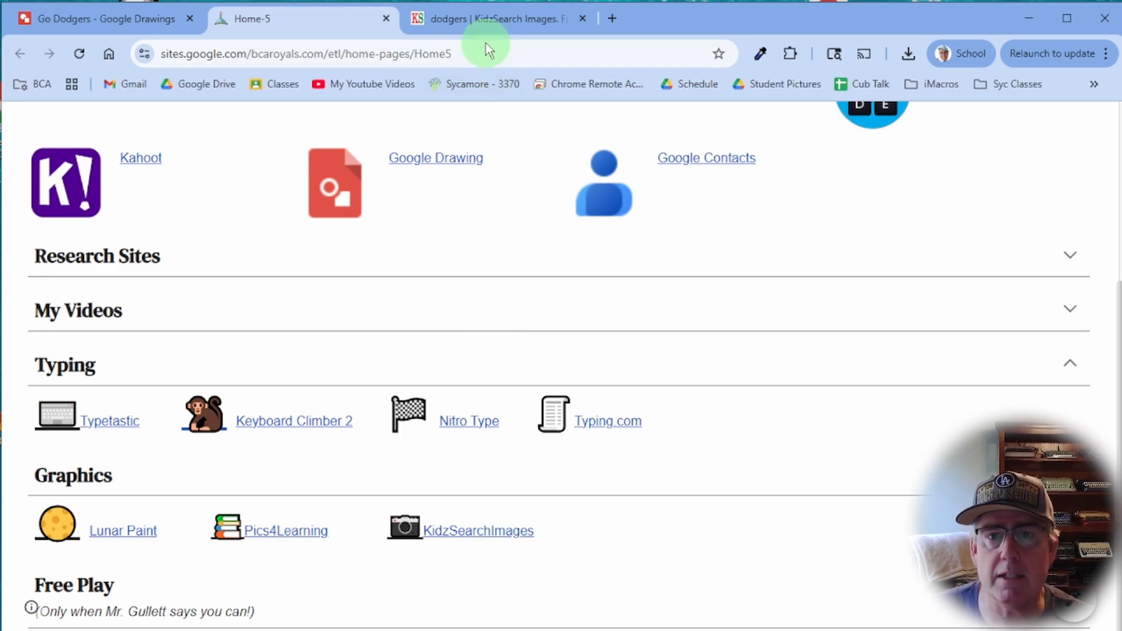
Save the Dodgers team celebration photo from the KidzSearch results to Downloads as Cody.jpg, replacing the existing file
left_click(487, 22)
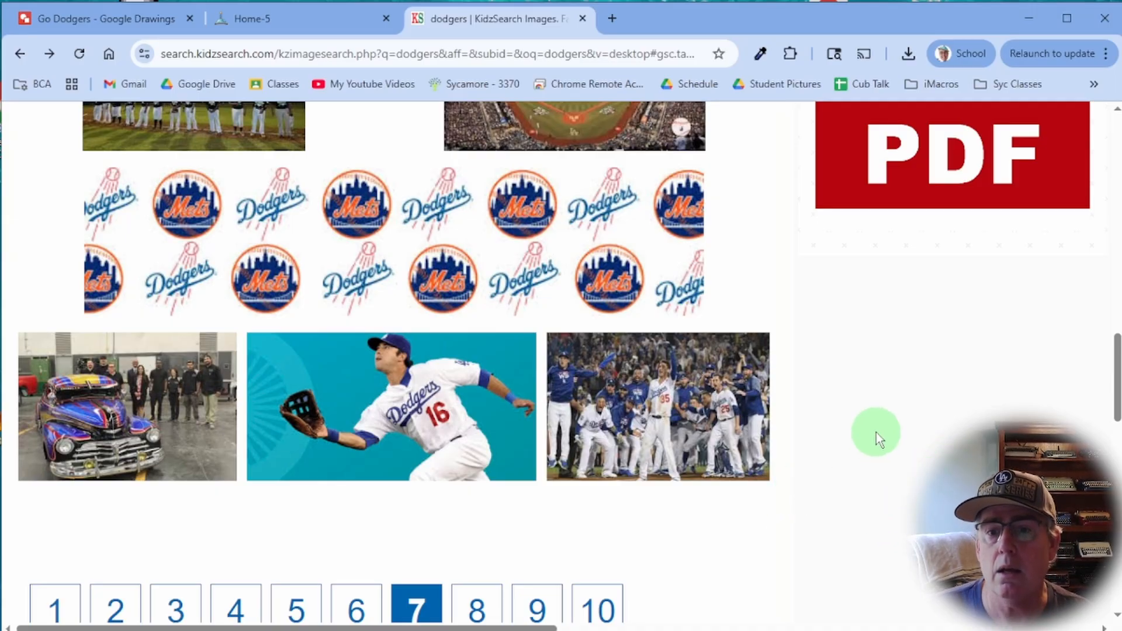
right_click(634, 362)
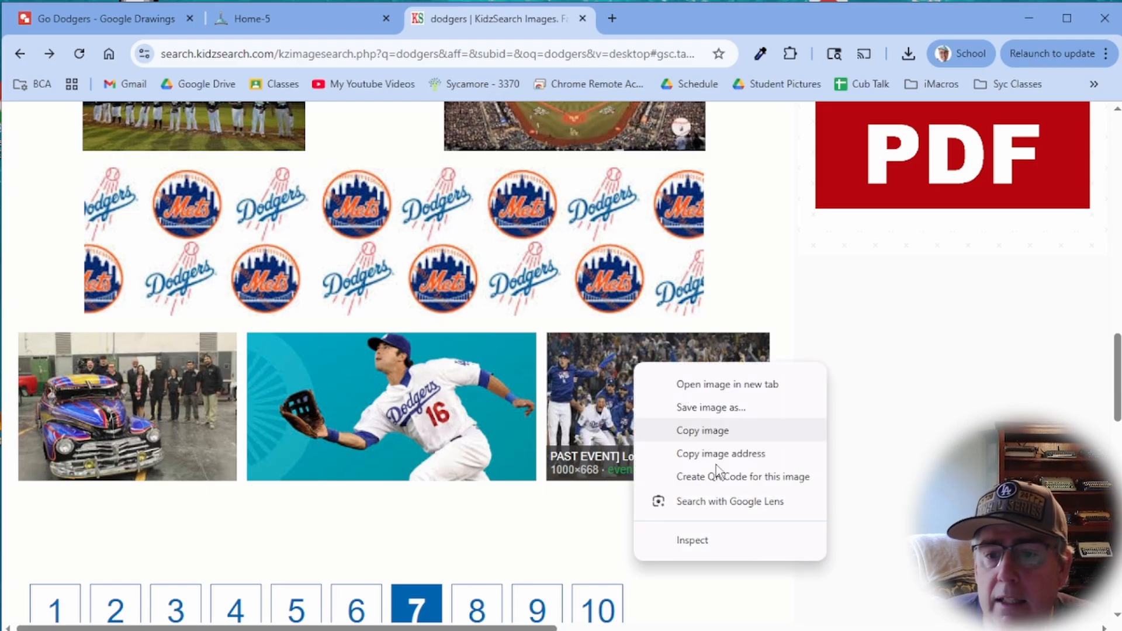
left_click(714, 407)
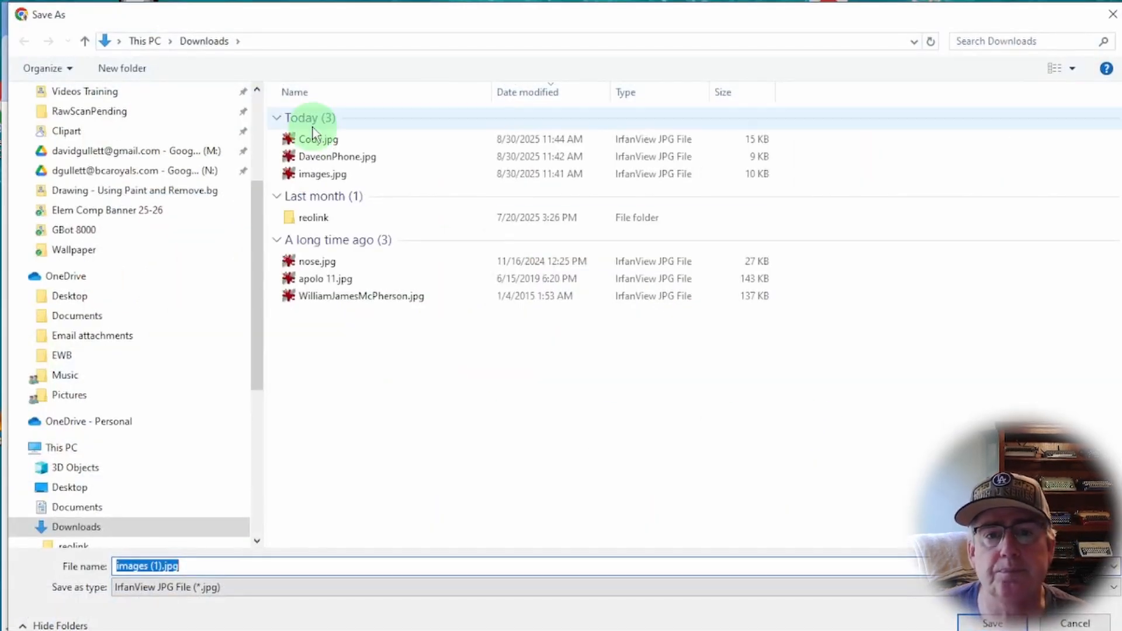
double_click(314, 139)
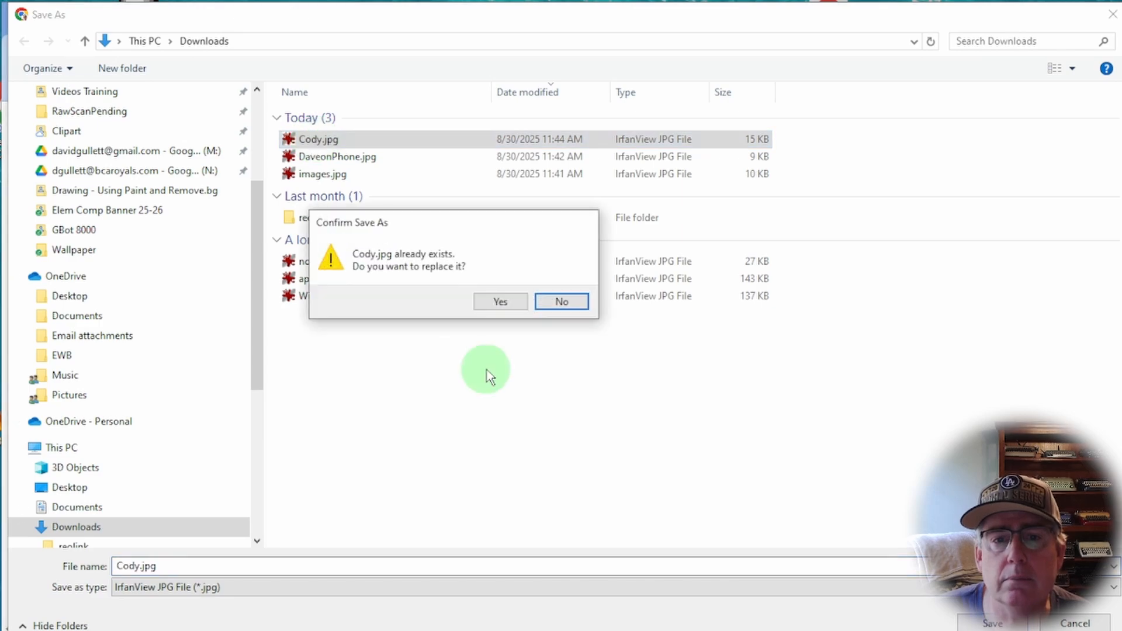
left_click(493, 296)
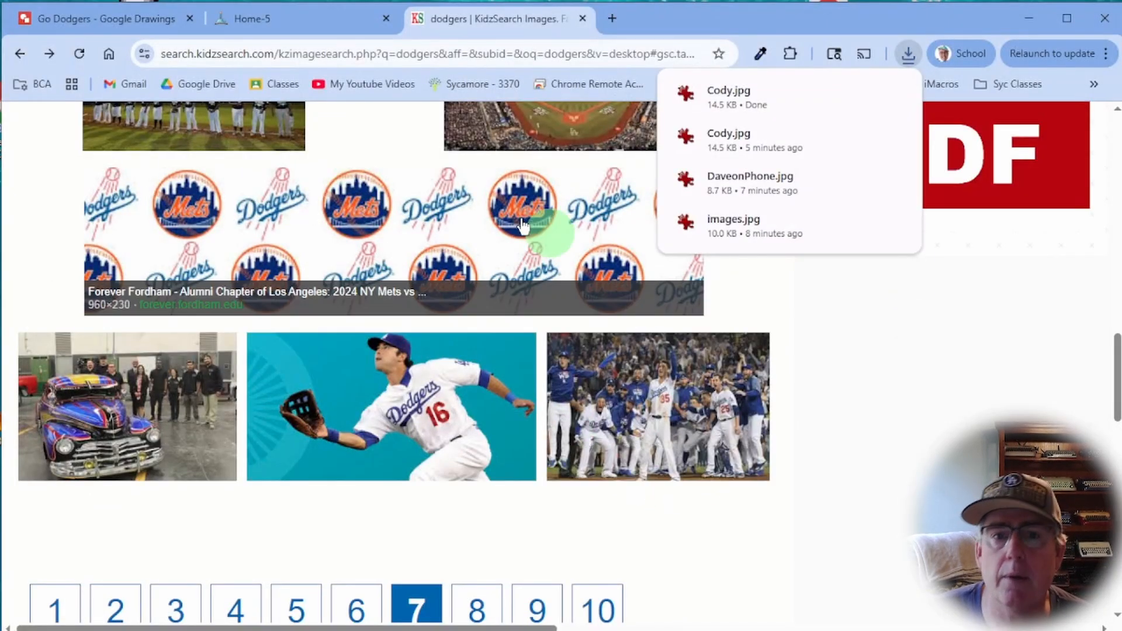
Return to the Go Dodgers drawing and insert the image Cody.jpg from the computer's Downloads folder
left_click(127, 16)
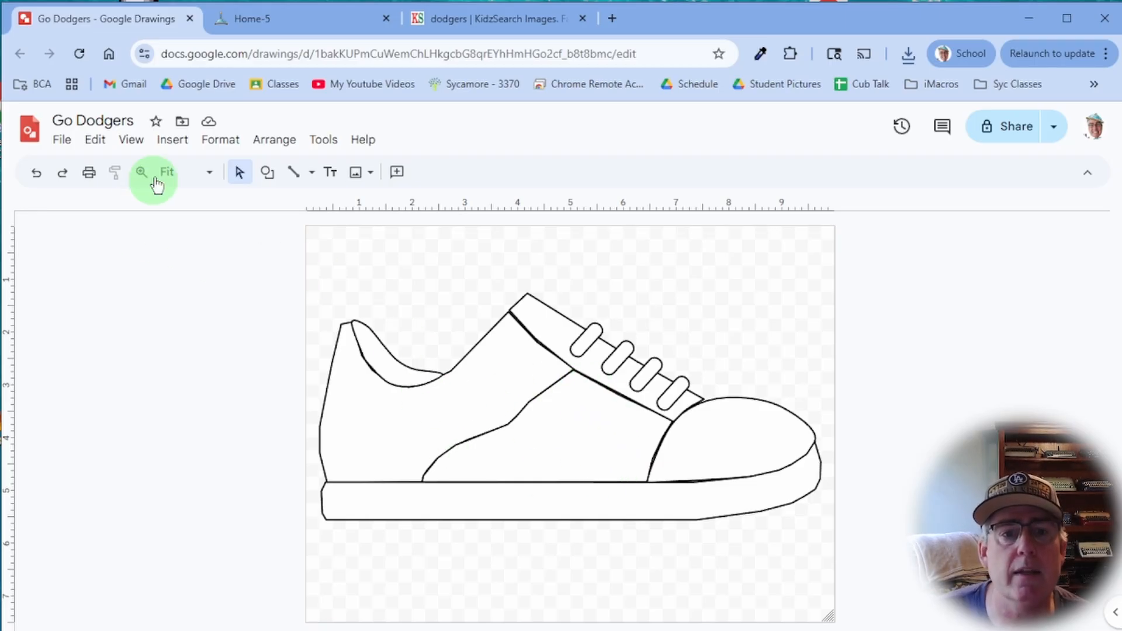
left_click(178, 146)
mouse_move(216, 169)
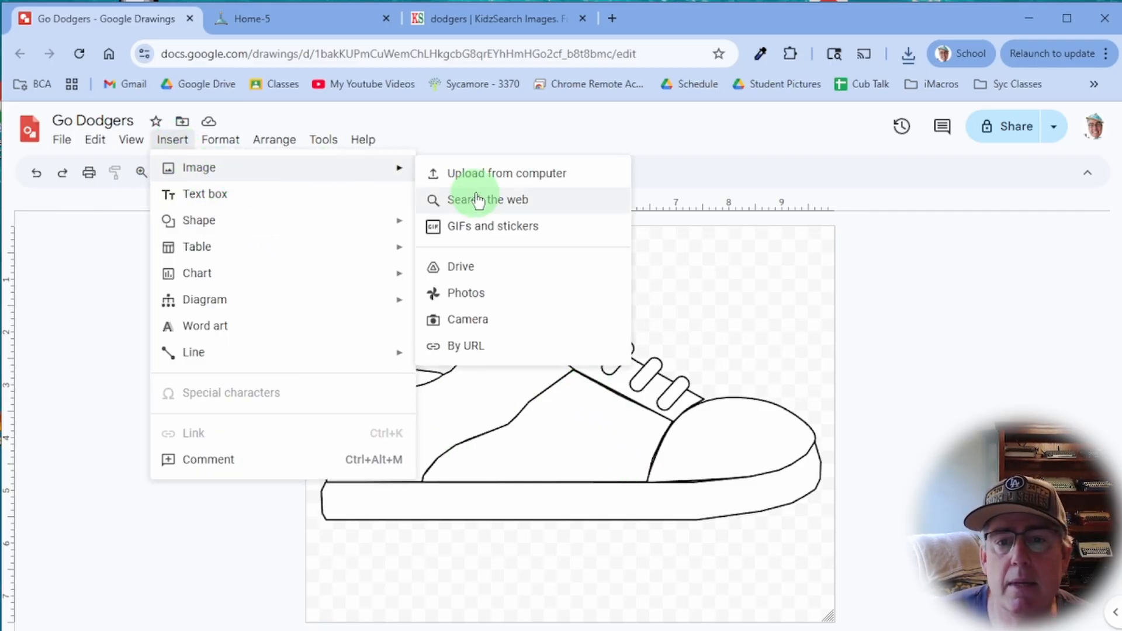
left_click(475, 178)
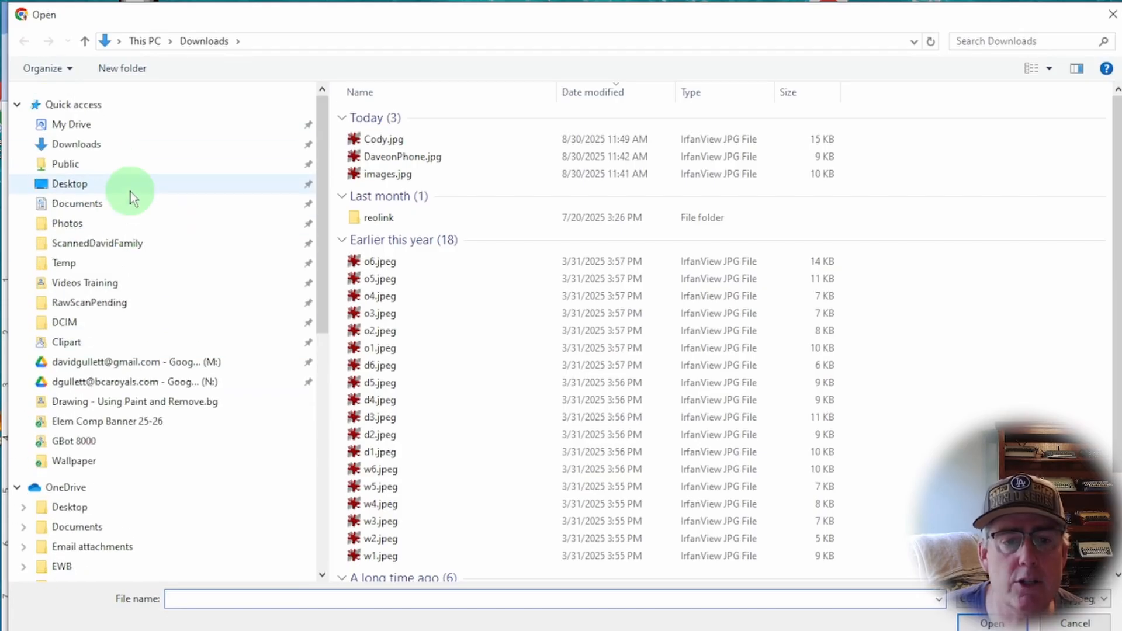
left_click(113, 147)
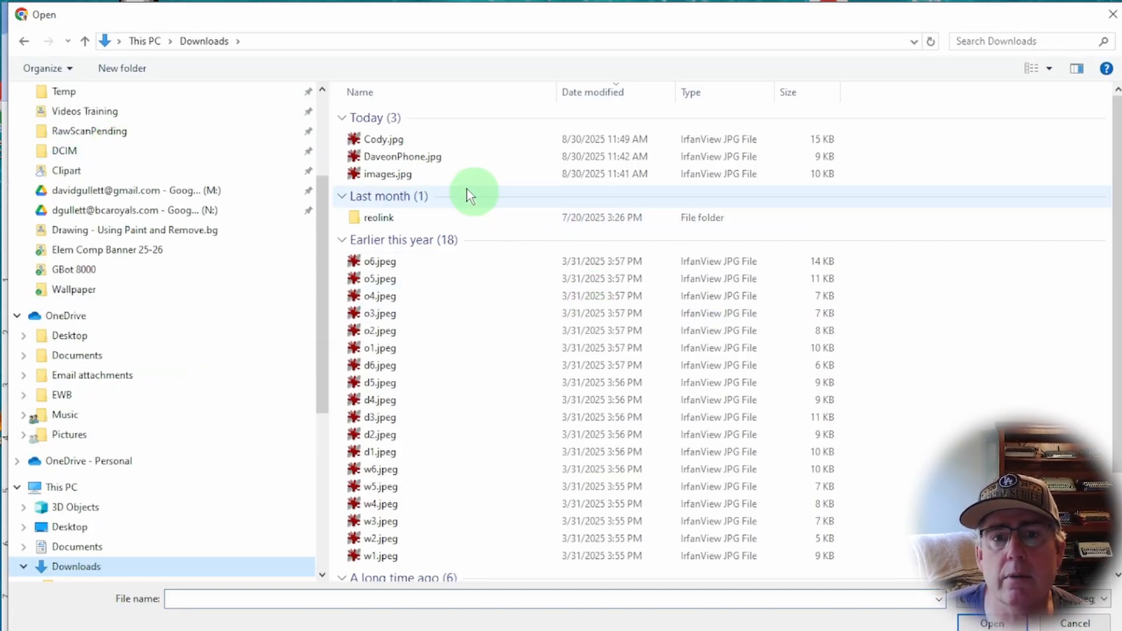
double_click(385, 144)
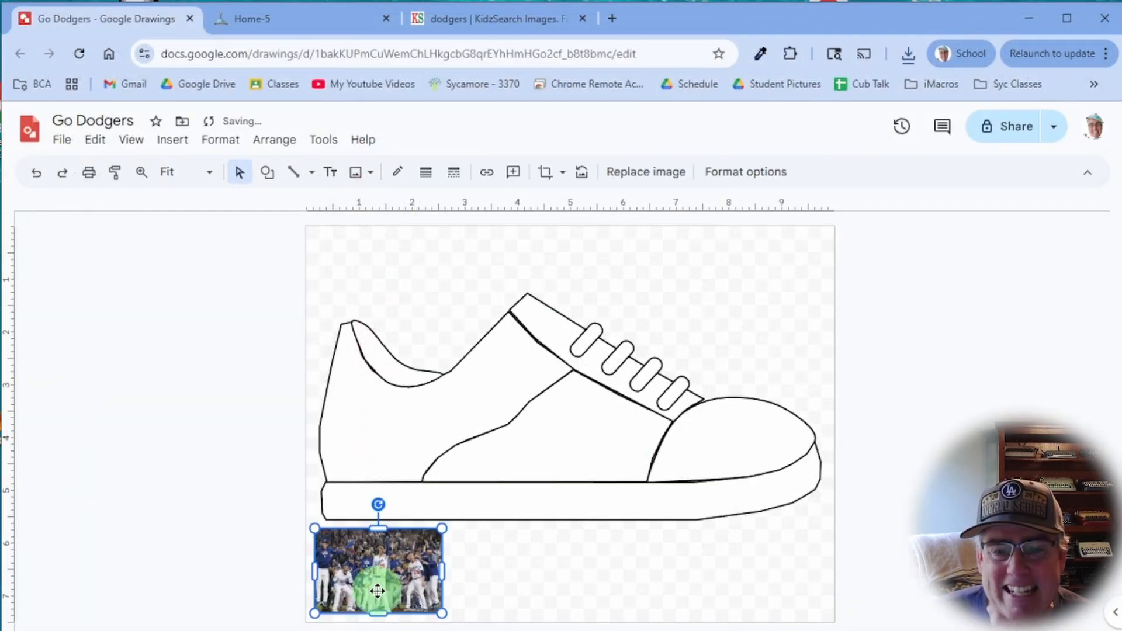
Enlarge the team photo and position it over the shoe so that it fully covers the middle side panel
mouse_move(376, 588)
left_mouse_down()
mouse_move(518, 541)
mouse_move(571, 507)
mouse_move(580, 451)
mouse_move(488, 468)
mouse_move(411, 519)
left_mouse_up()
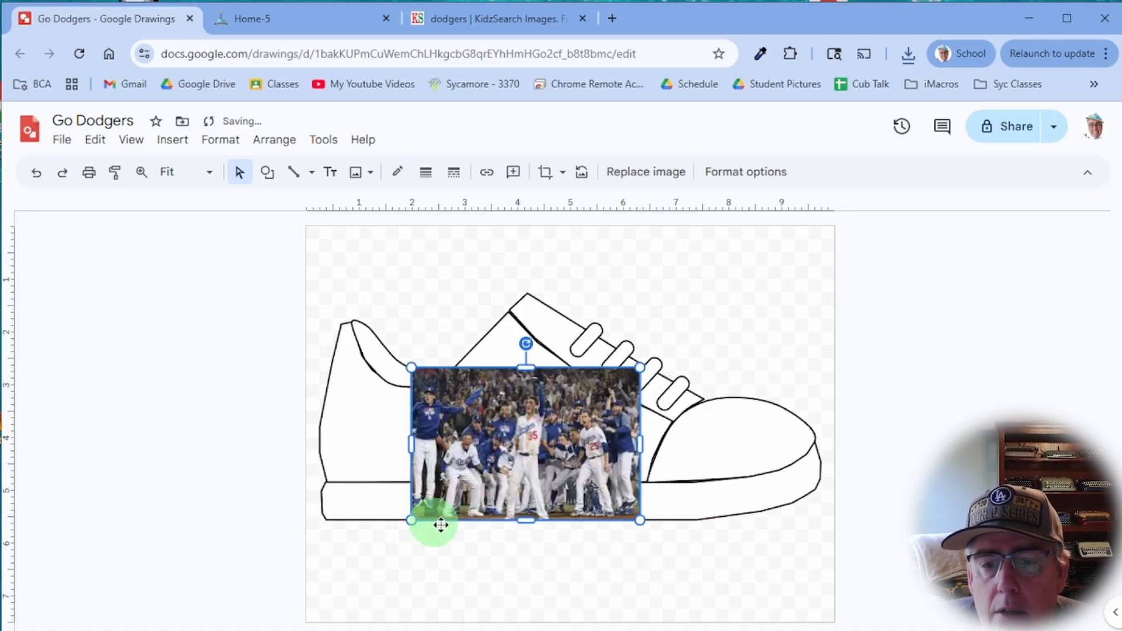
left_click_drag(641, 519, 685, 548)
mouse_move(626, 463)
left_mouse_down()
mouse_move(514, 496)
mouse_move(287, 494)
left_mouse_up()
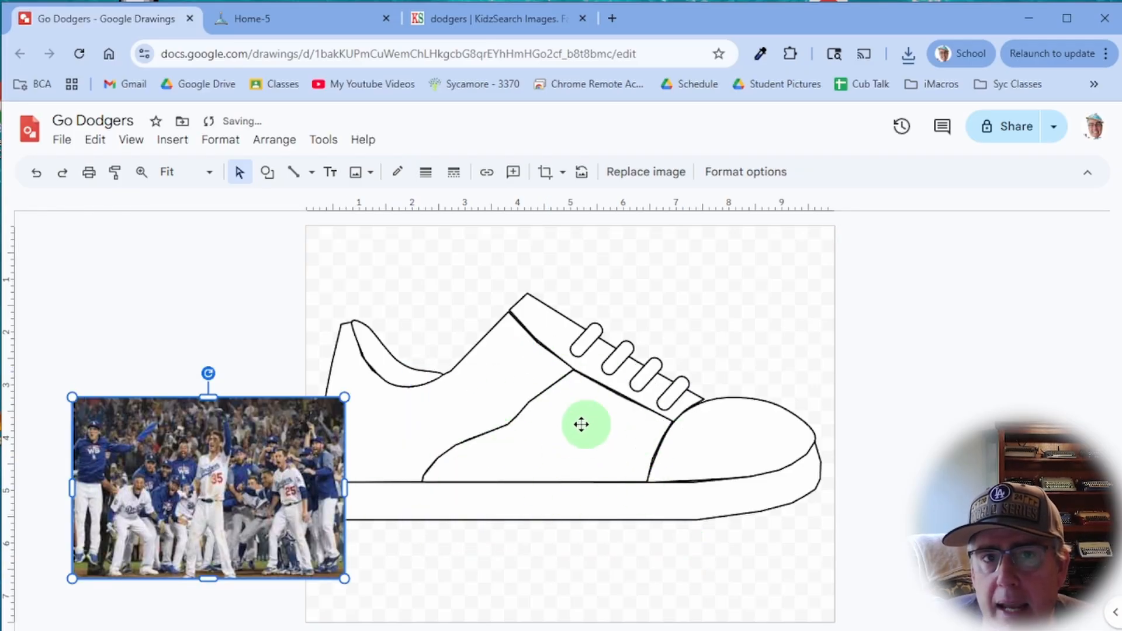
mouse_move(222, 520)
left_mouse_down()
mouse_move(513, 513)
mouse_move(576, 493)
mouse_move(564, 495)
left_mouse_up()
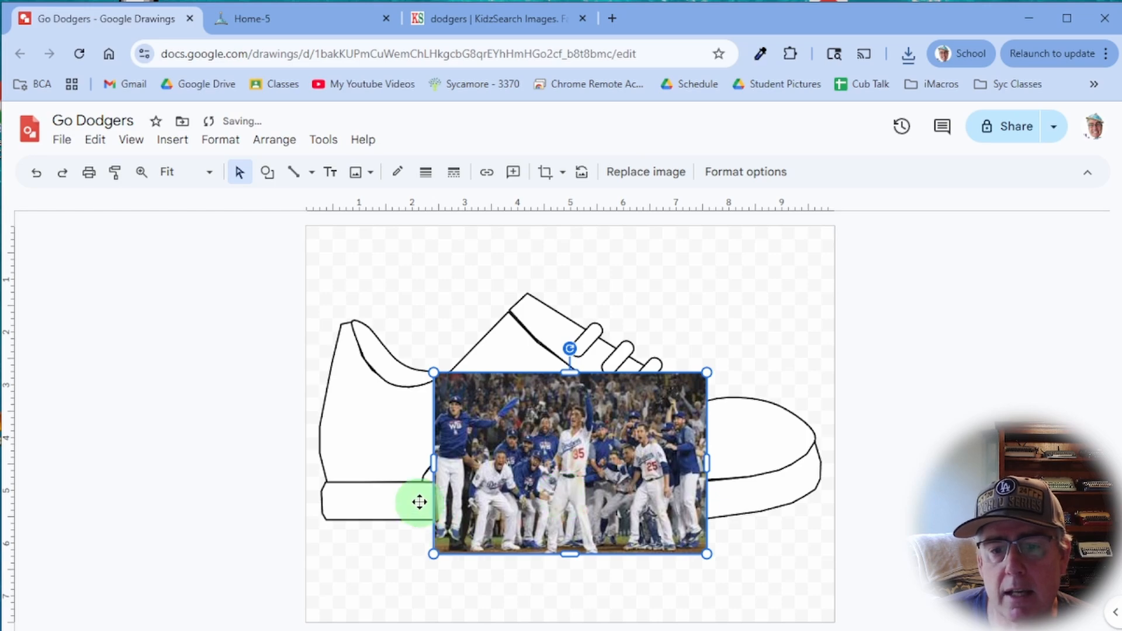
left_click_drag(432, 553, 421, 563)
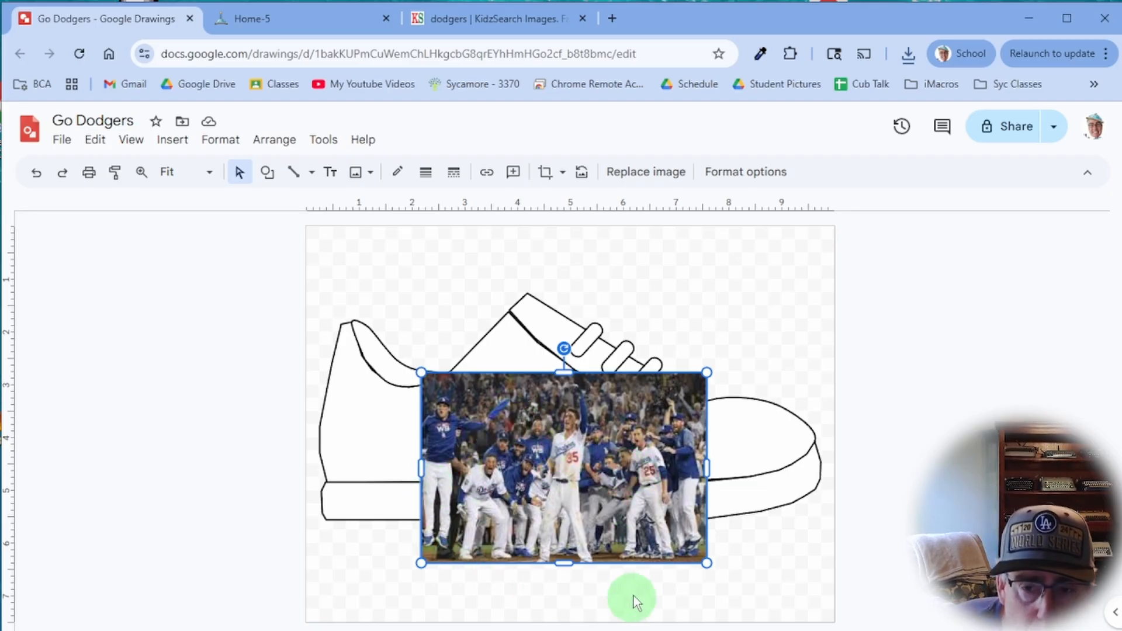
mouse_move(675, 507)
left_mouse_down()
mouse_move(646, 465)
mouse_move(260, 438)
mouse_move(271, 462)
left_mouse_up()
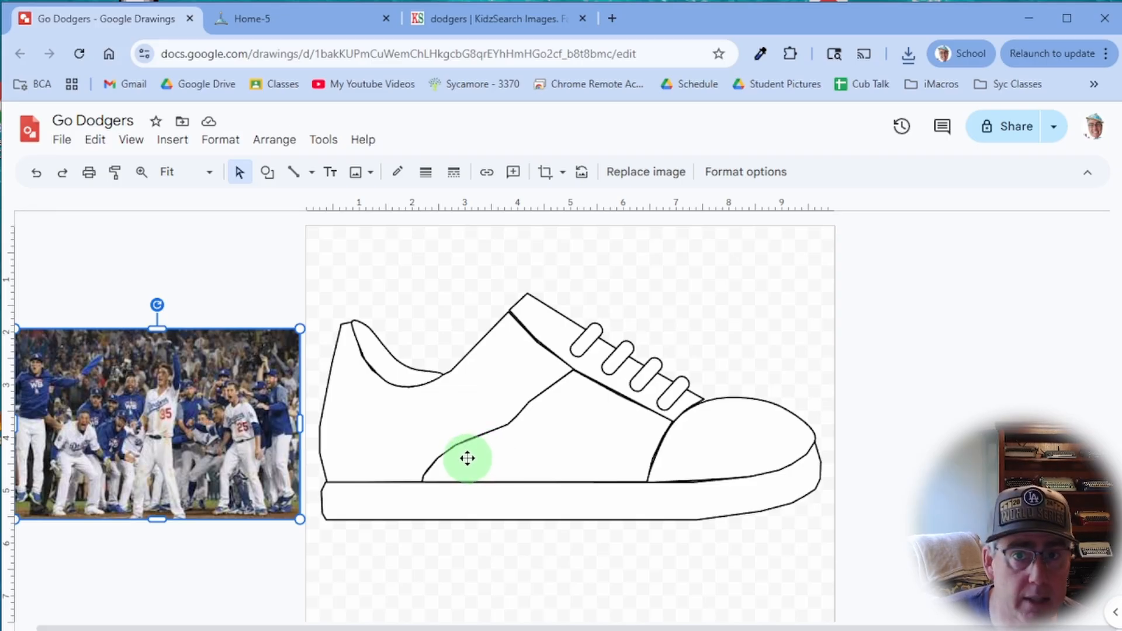
mouse_move(212, 439)
left_mouse_down()
mouse_move(538, 451)
mouse_move(630, 503)
mouse_move(616, 485)
left_mouse_up()
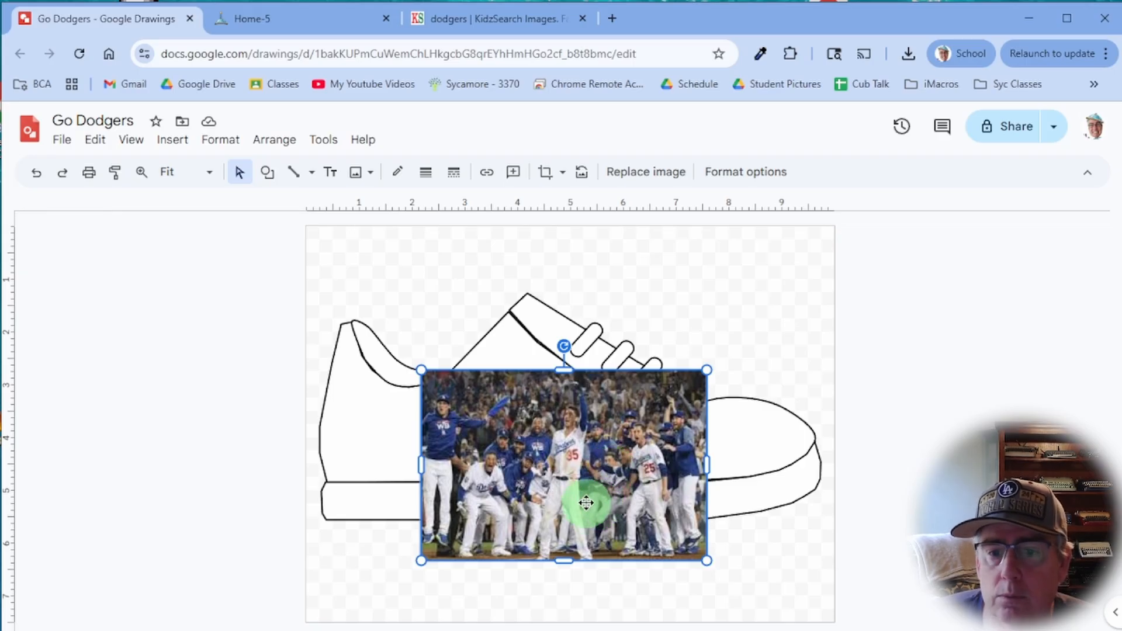
Crop the lower part of the team photo so it ends just below the upper edge of the shoe's sole
double_click(561, 469)
left_click_drag(564, 559, 565, 490)
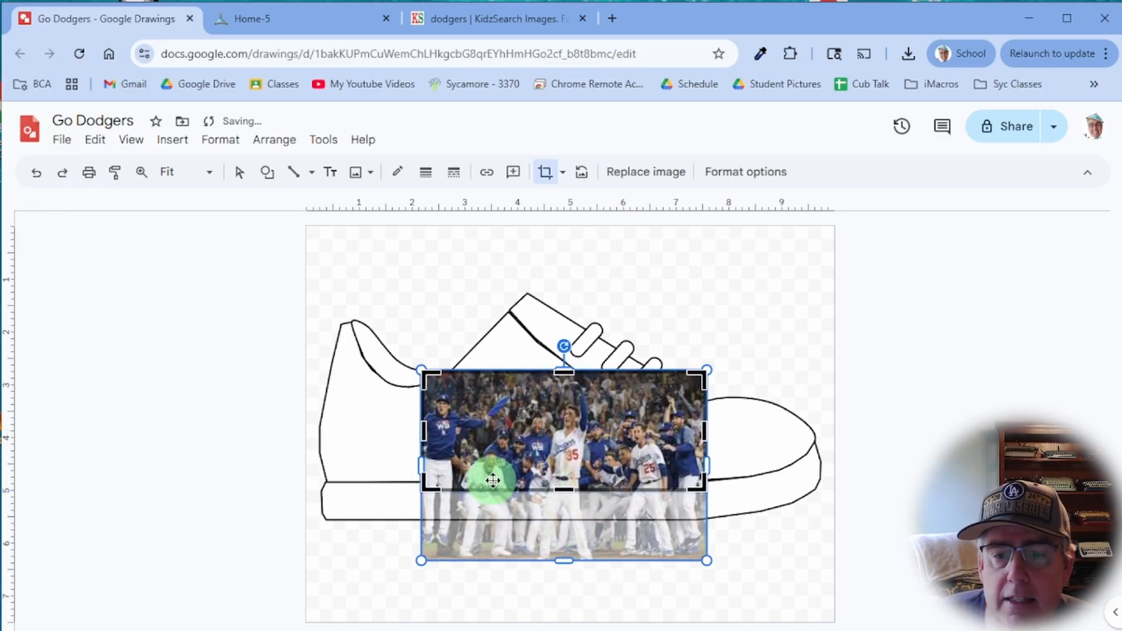
key("Return")
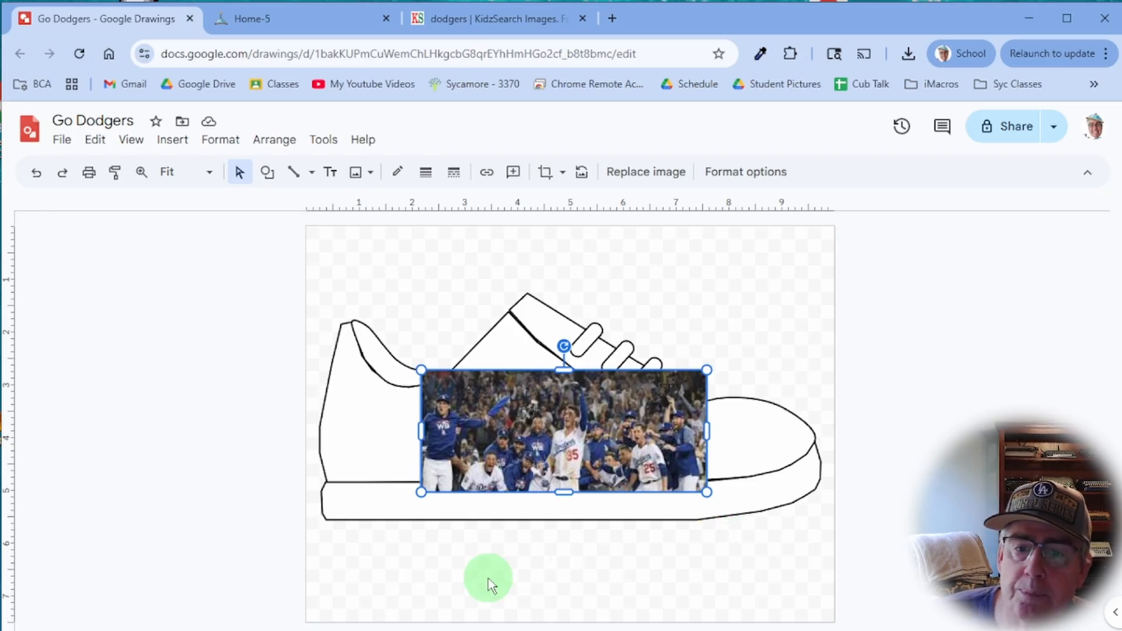
Ungroup the shoe drawing into its separate shapes and clear the selection
left_click(364, 430)
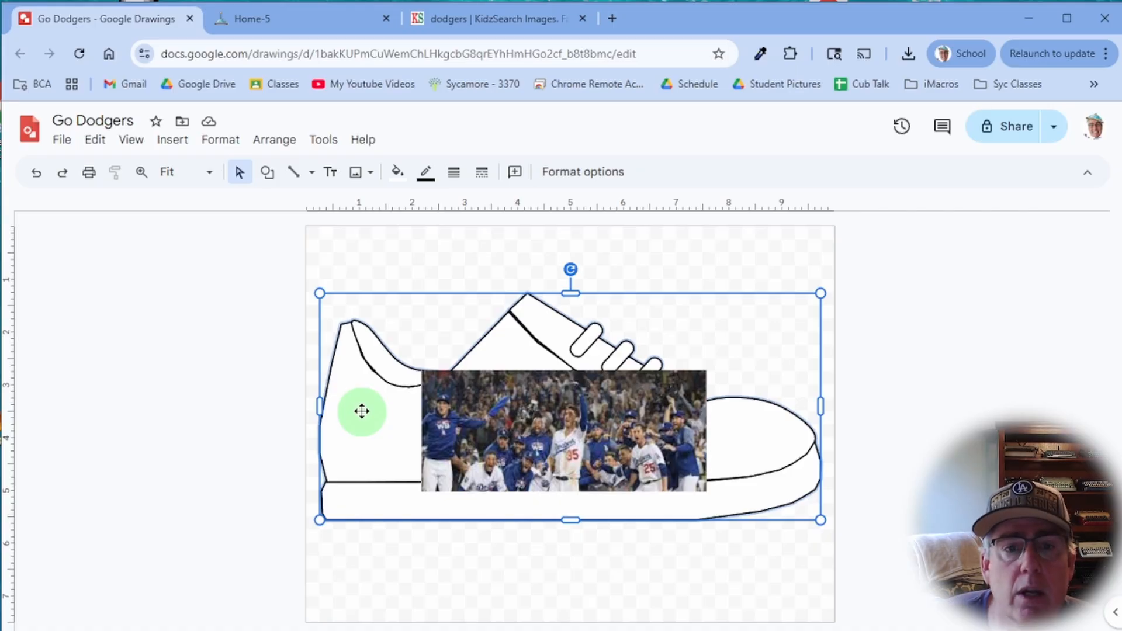
right_click(355, 390)
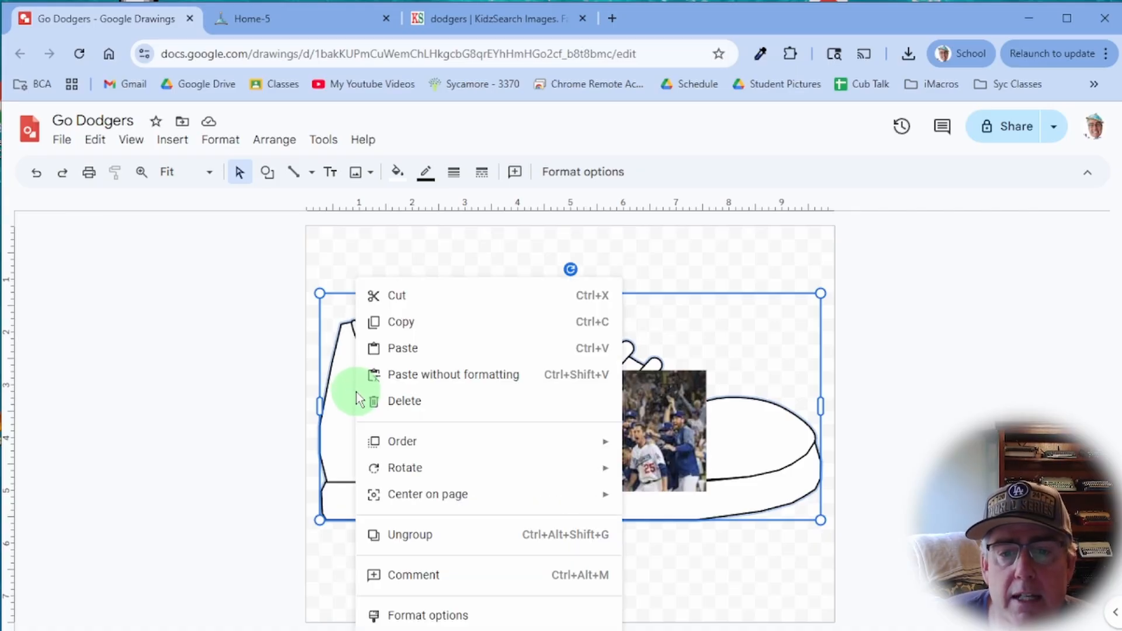
mouse_move(464, 456)
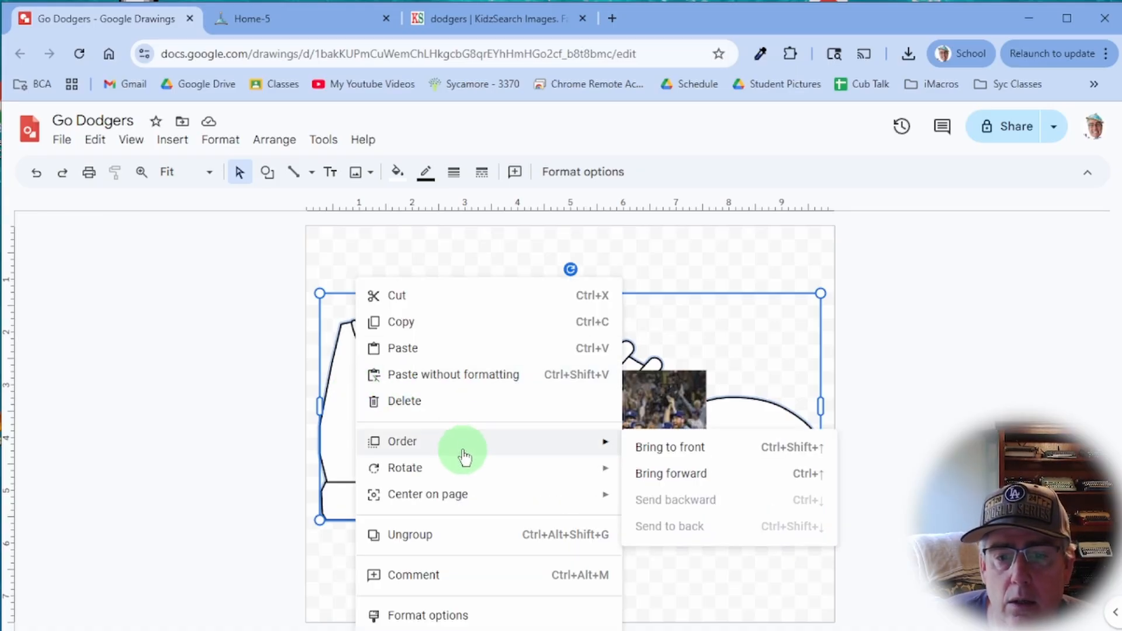
left_click(453, 533)
left_click(275, 483)
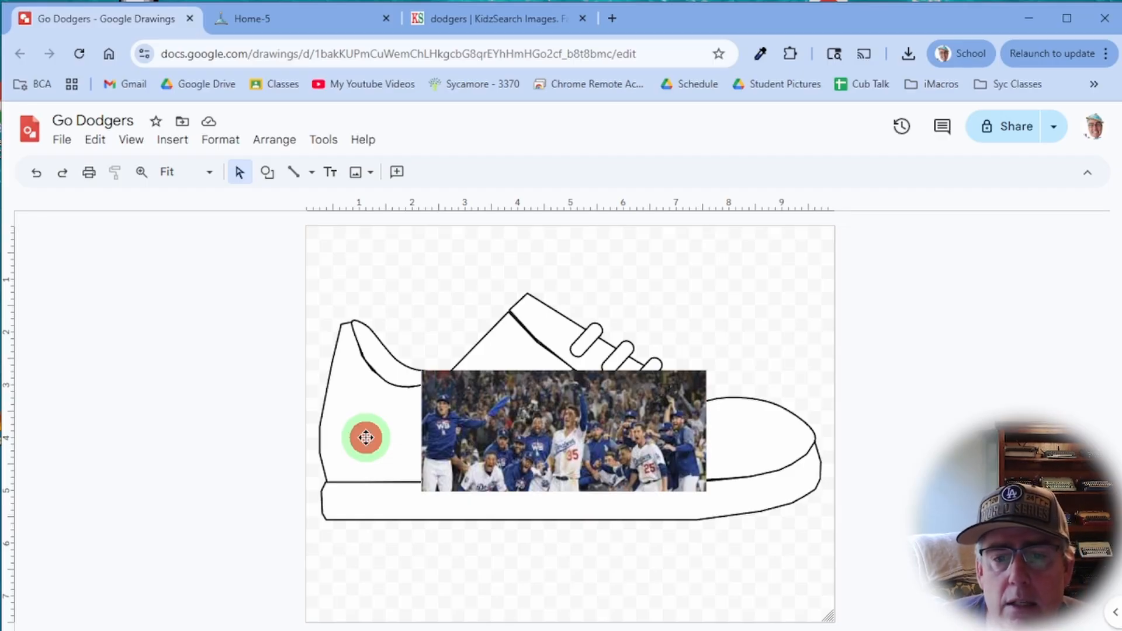
Fill the shoe's large heel panel with solid white and bring it to the front
left_click(366, 437)
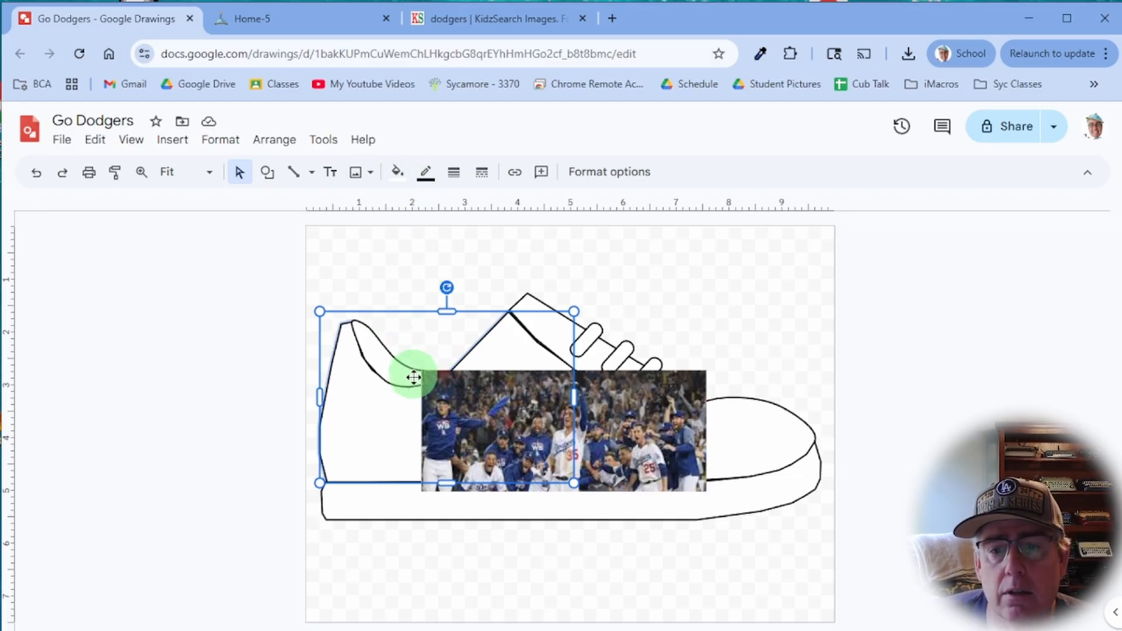
left_click(399, 177)
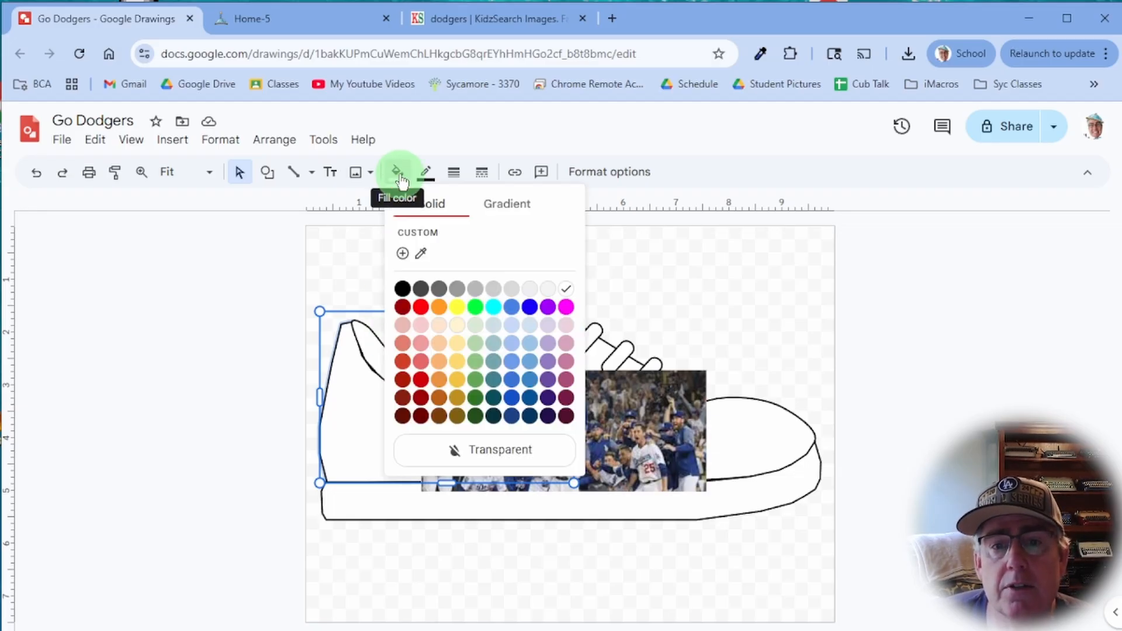
left_click(567, 291)
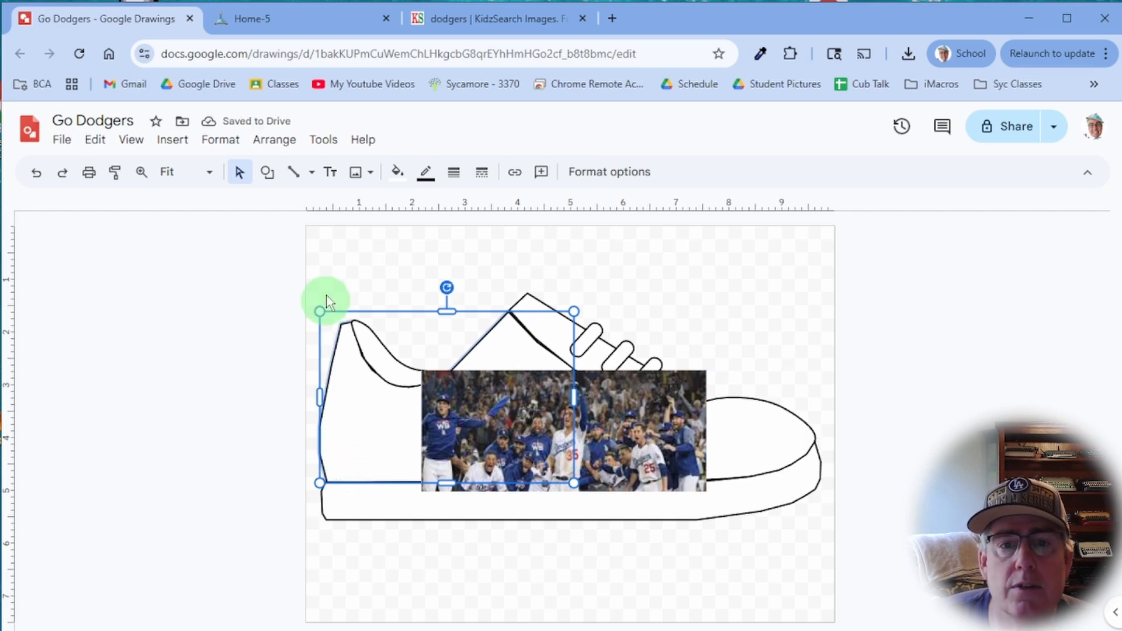
right_click(359, 402)
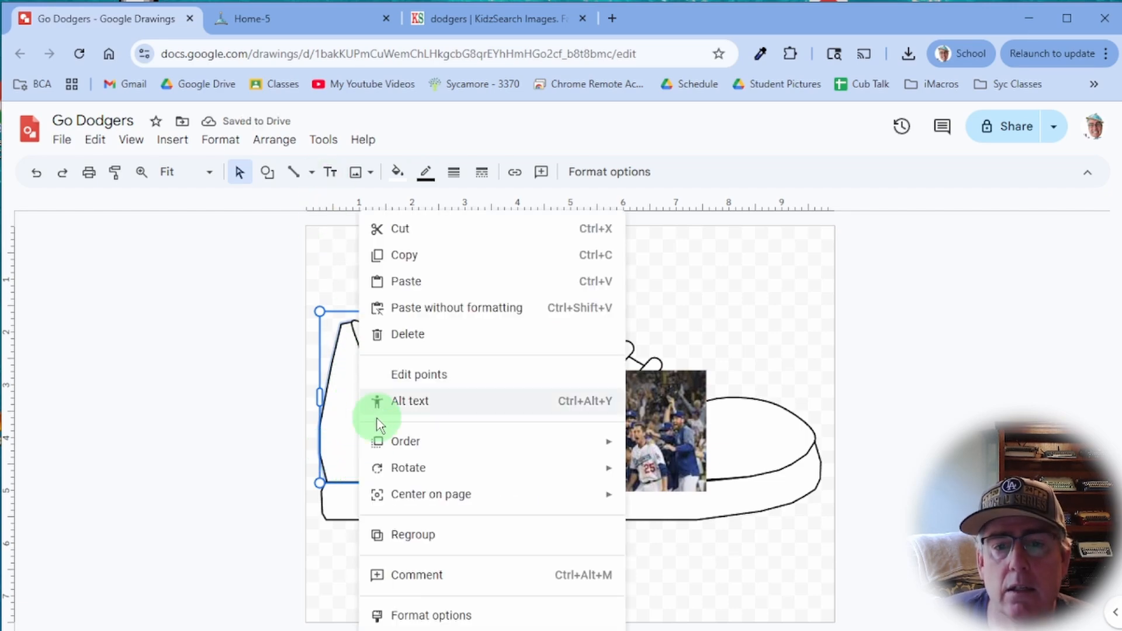
mouse_move(489, 442)
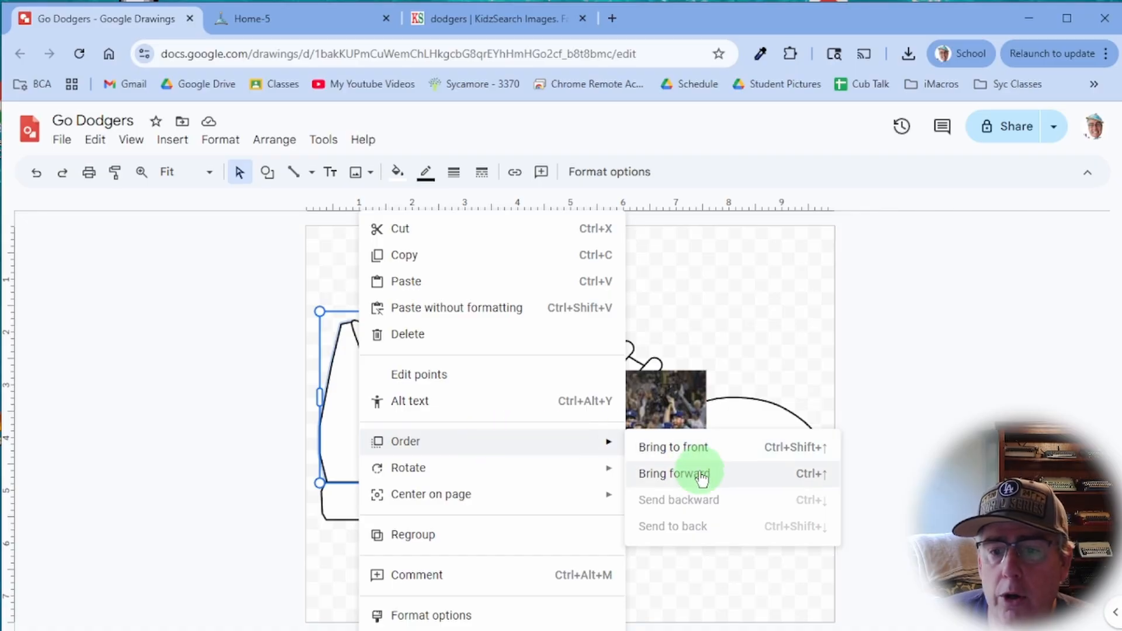
left_click(695, 451)
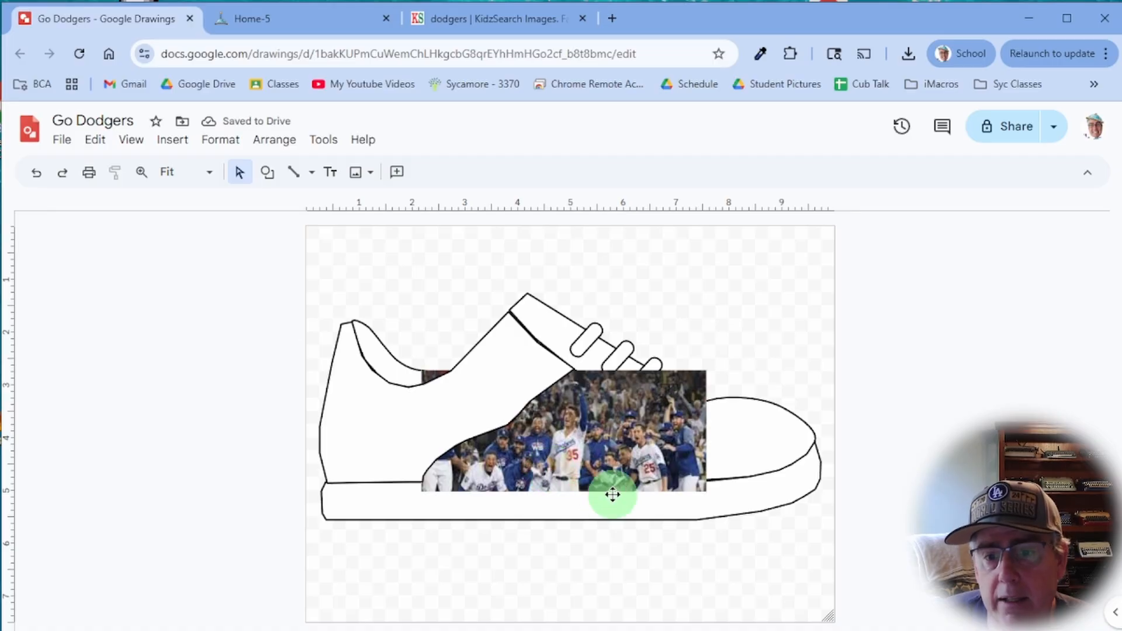
Bring the shoe's toe cap shape to the front so it overlaps the team photo
left_click(759, 441)
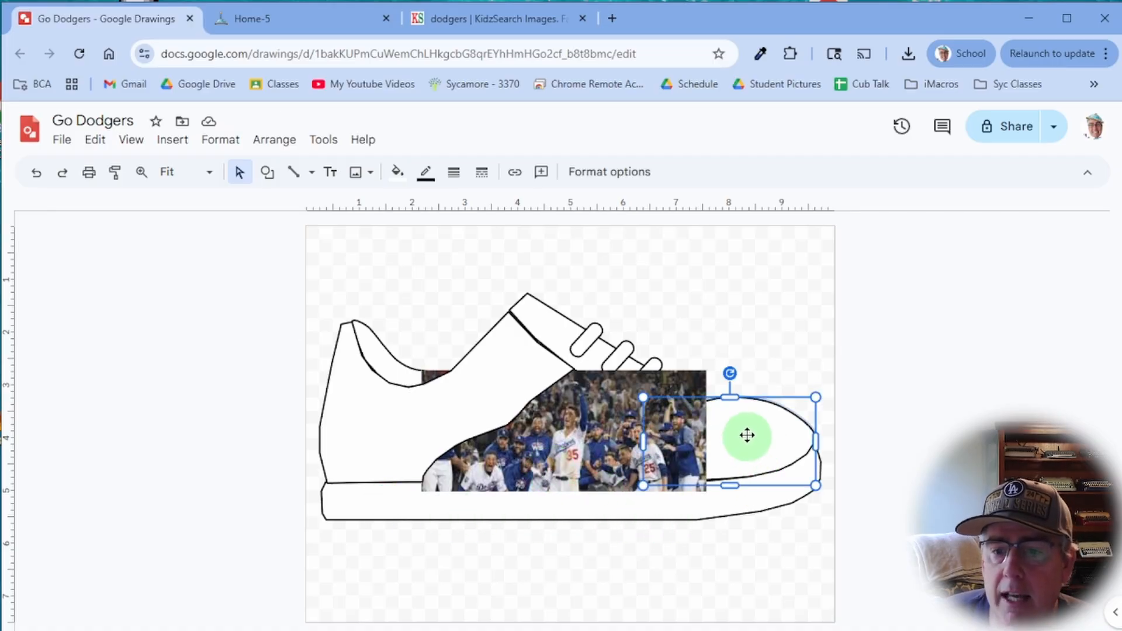
right_click(745, 440)
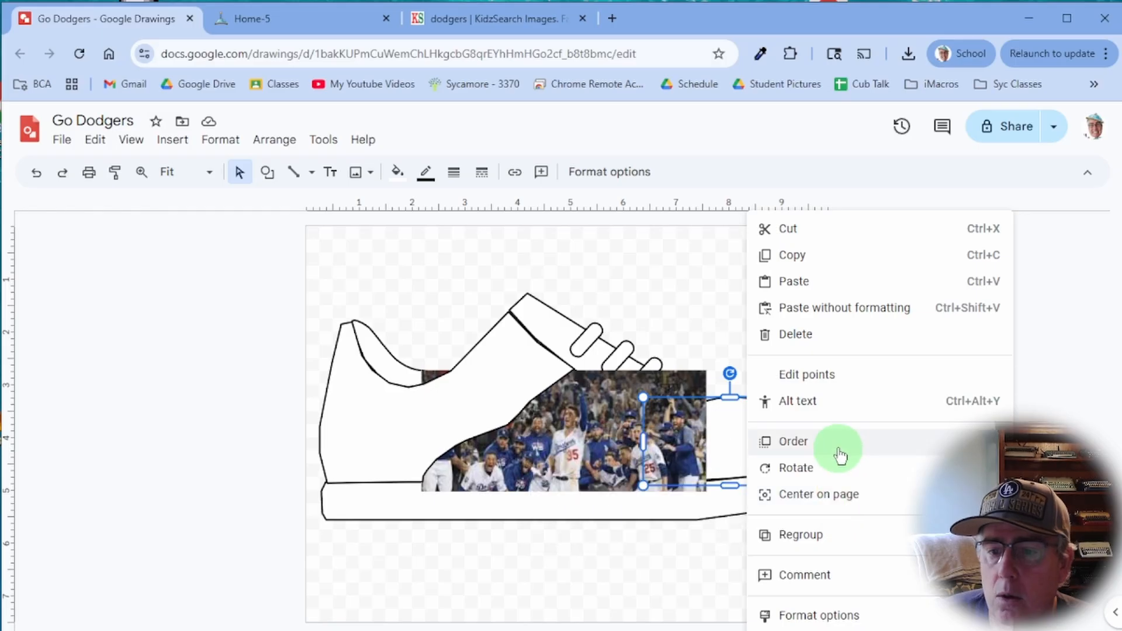
left_click(663, 454)
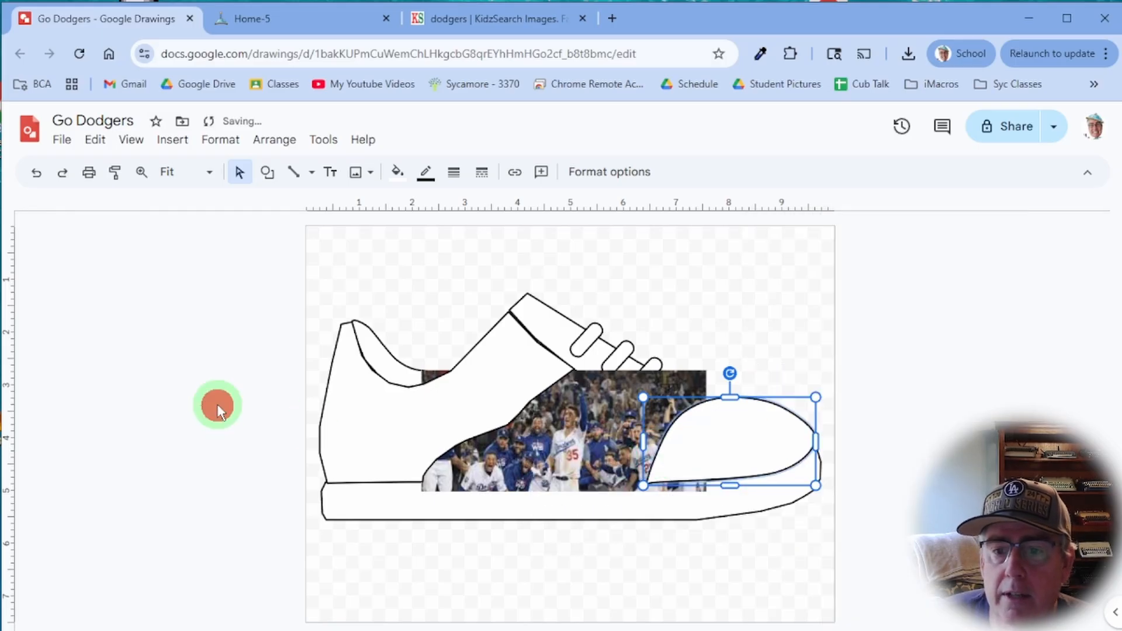
Bring the shoe's sole shape to the front so it overlaps the lower edge of the team photo
left_click(217, 405)
left_click(372, 508)
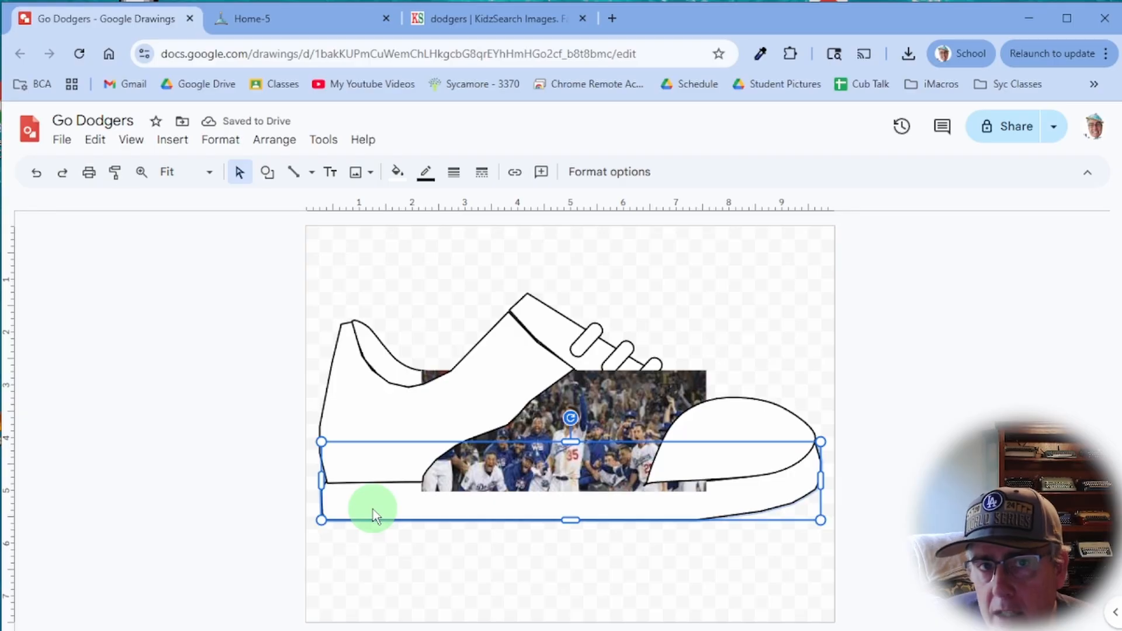
right_click(374, 510)
mouse_move(425, 442)
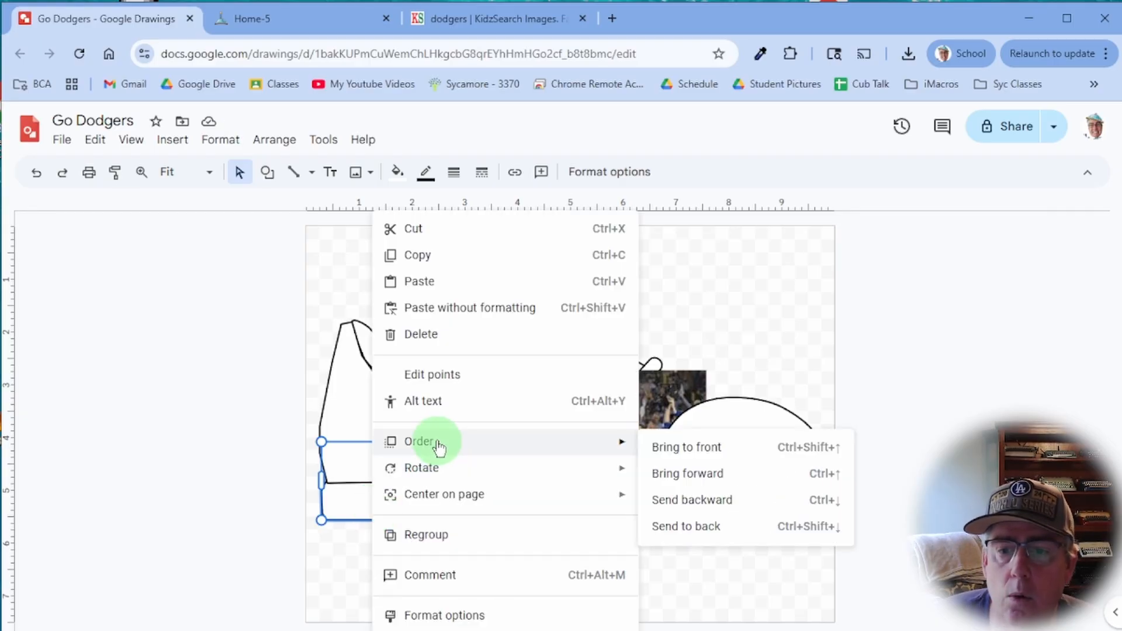
left_click(691, 452)
left_click(280, 421)
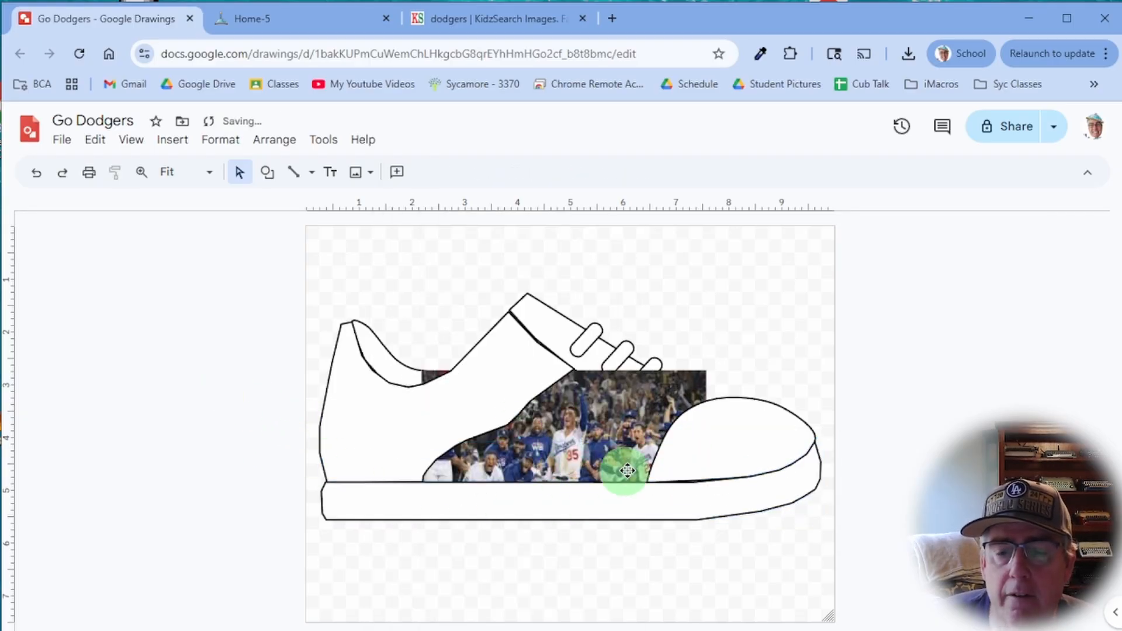
Bring the curved ankle-opening shape at the shoe's heel to the front so it covers the photo's corner
left_click(384, 367)
right_click(392, 370)
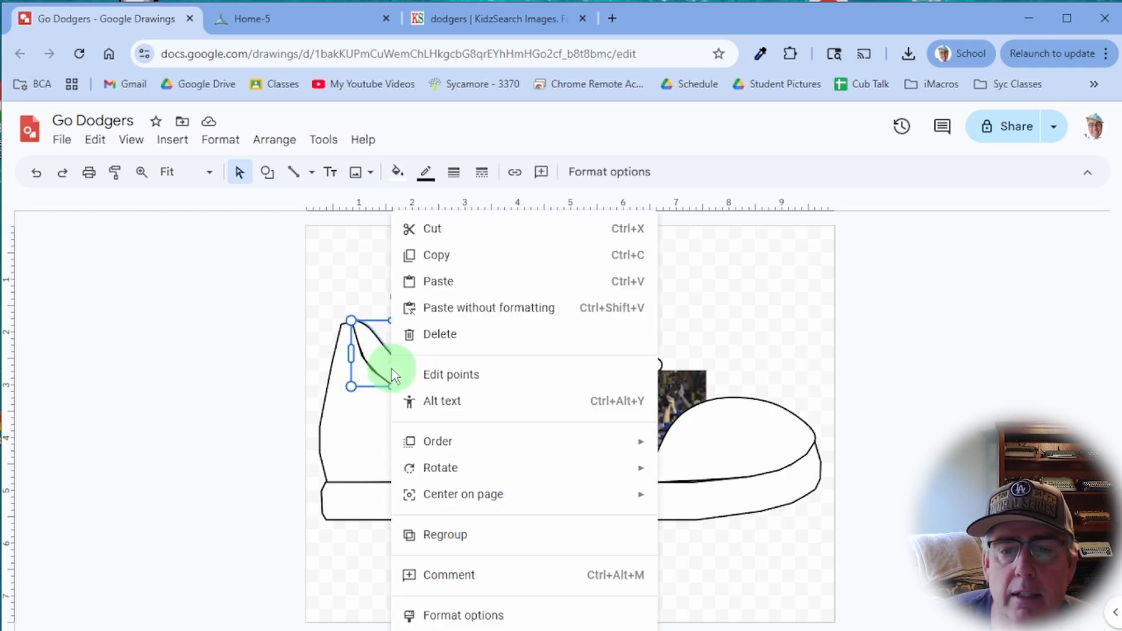
mouse_move(569, 447)
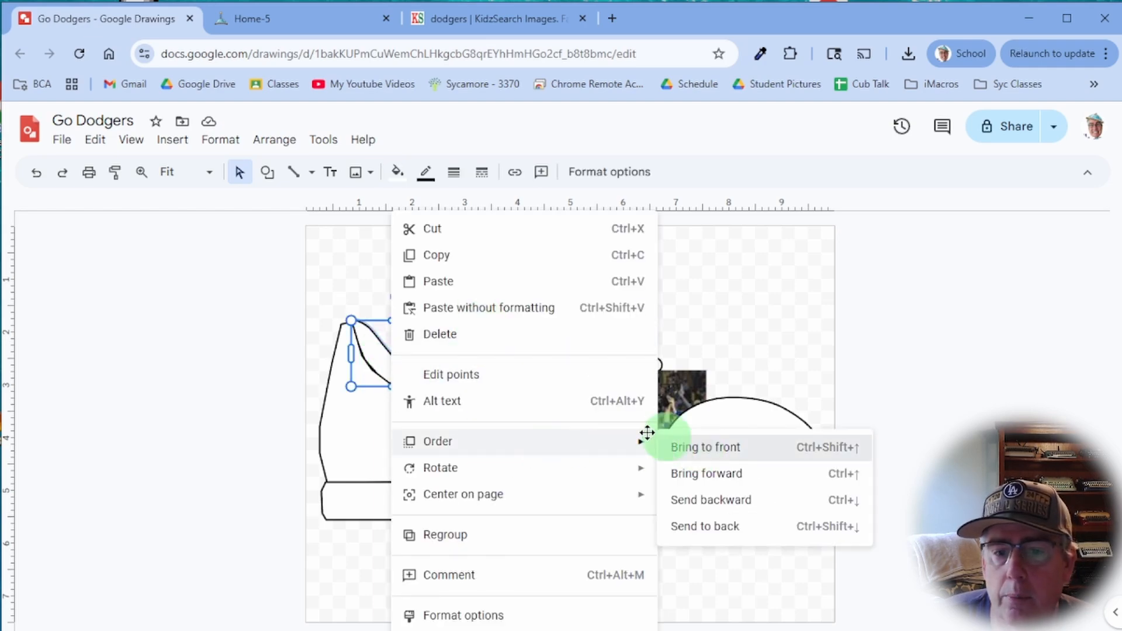
left_click(666, 445)
left_click(234, 338)
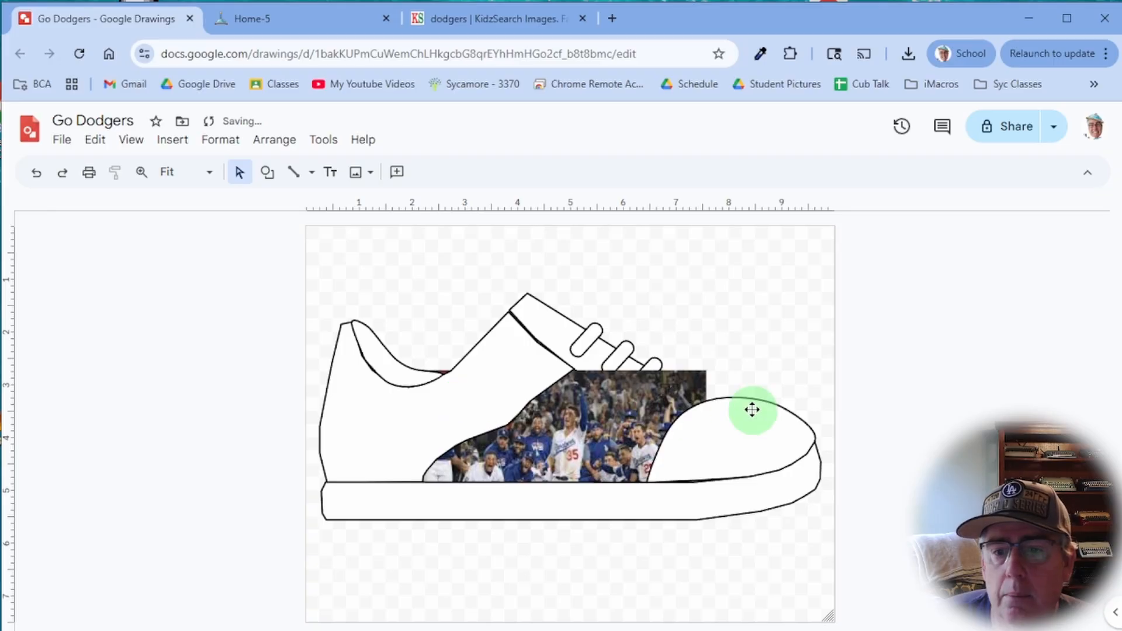
Bring the slanted lace strip shape to the front so it overlaps the upper edge of the team photo
left_click(543, 322)
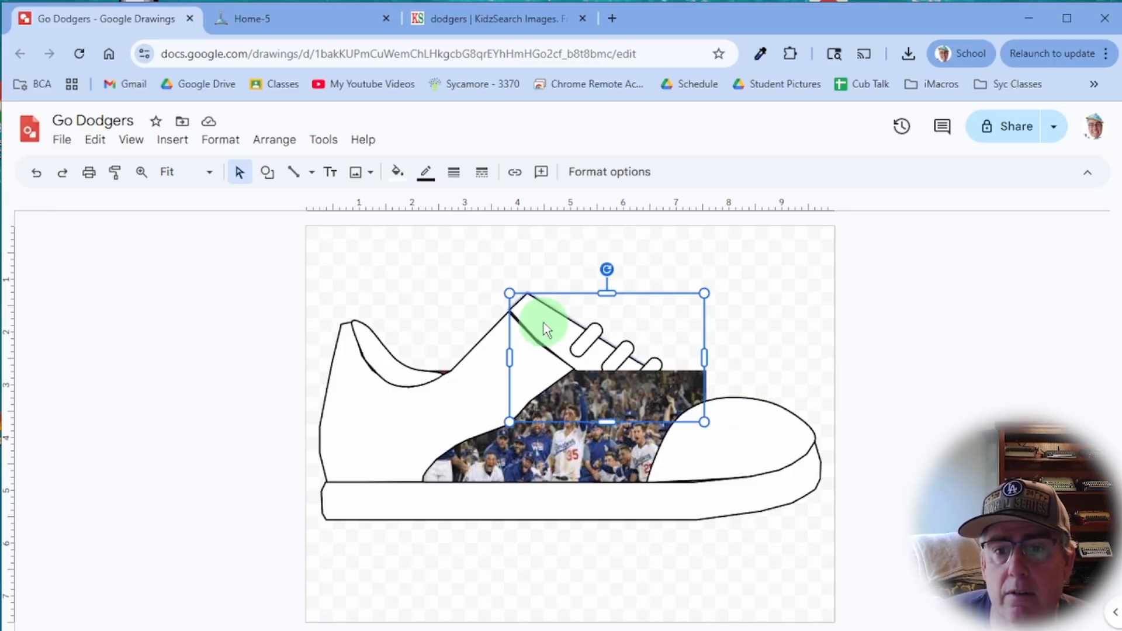
right_click(544, 322)
mouse_move(616, 449)
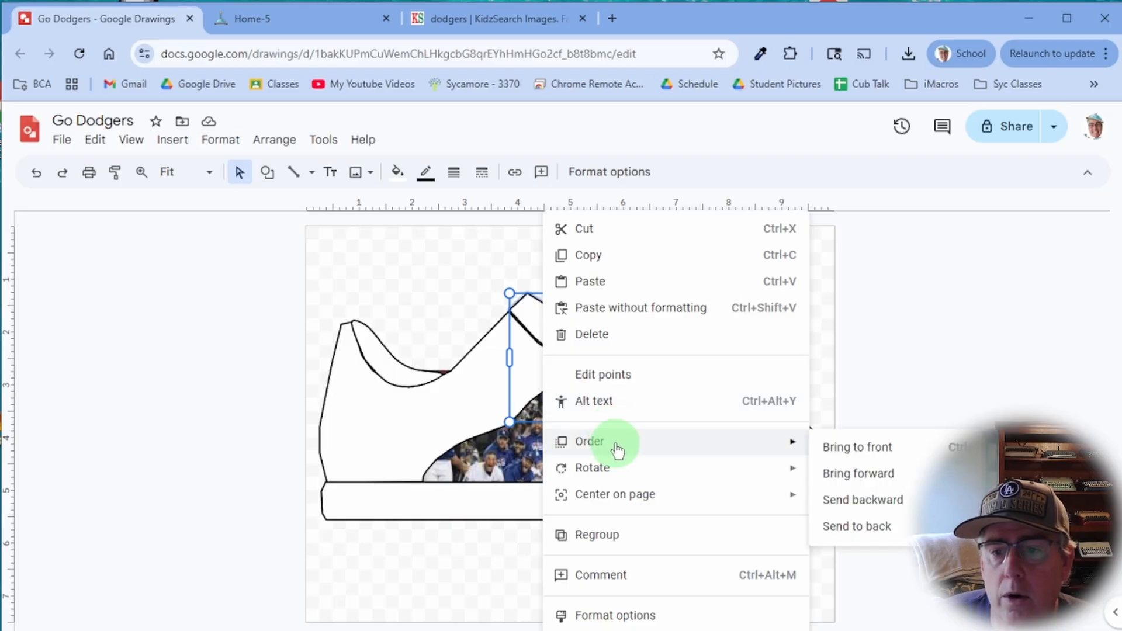
left_click(847, 448)
left_click(903, 397)
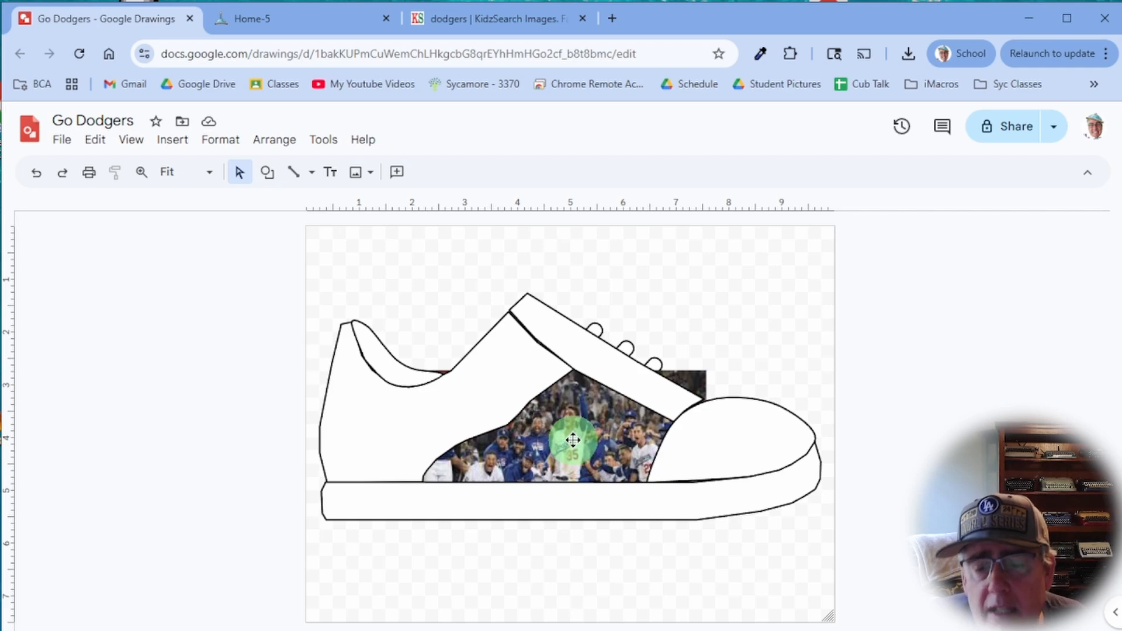
Send the team photo to the back and delete the blank side panel shape that covers it
left_click(571, 439)
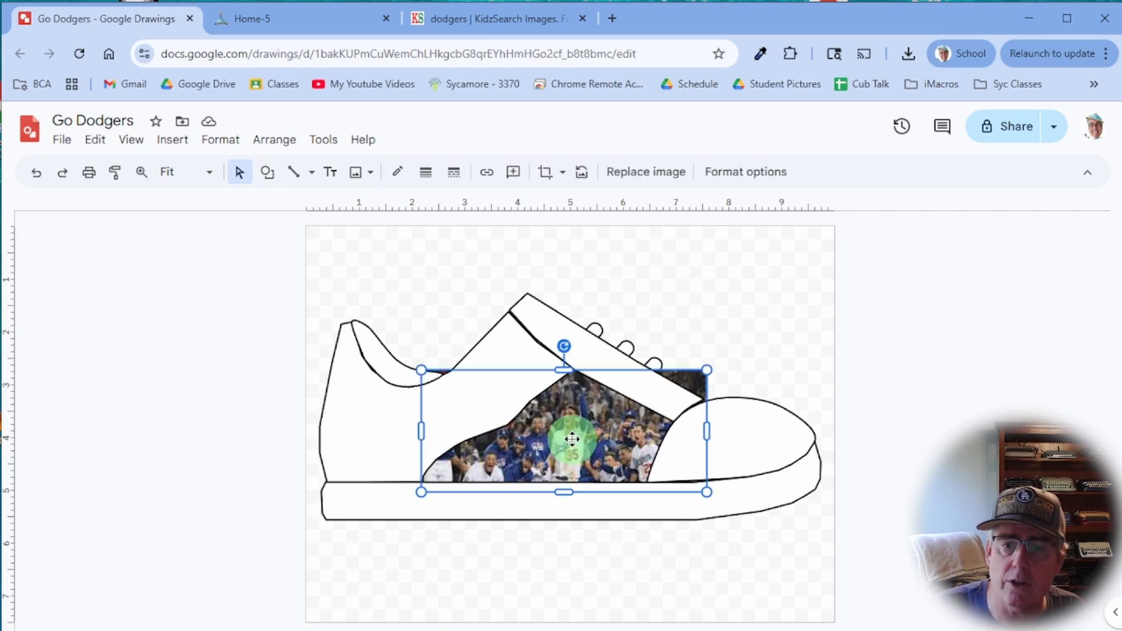
right_click(573, 436)
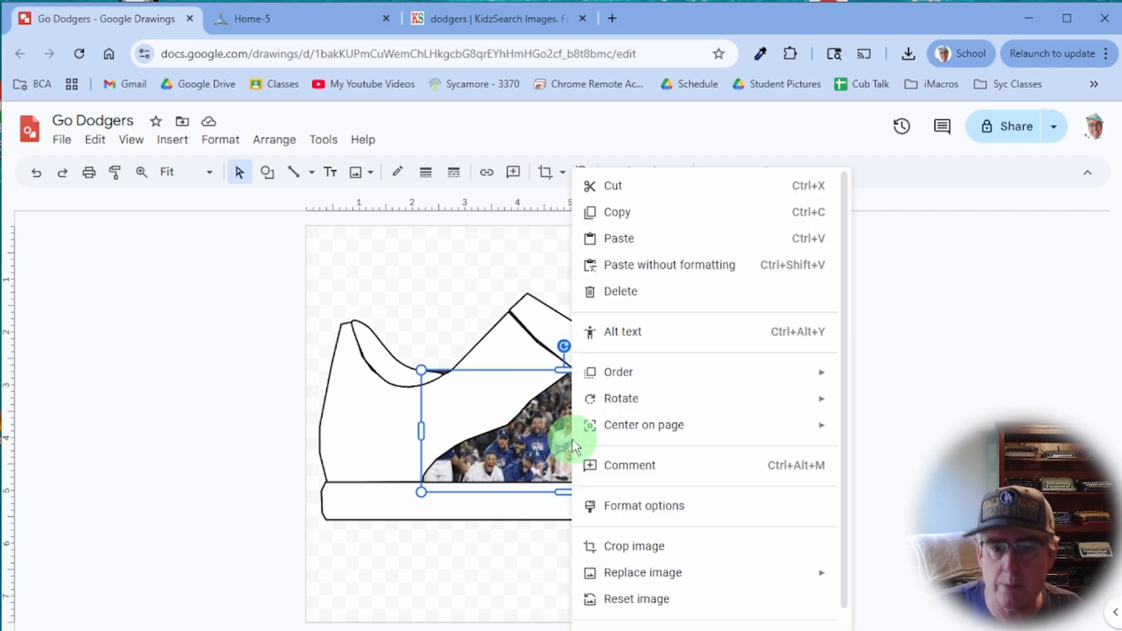
mouse_move(829, 373)
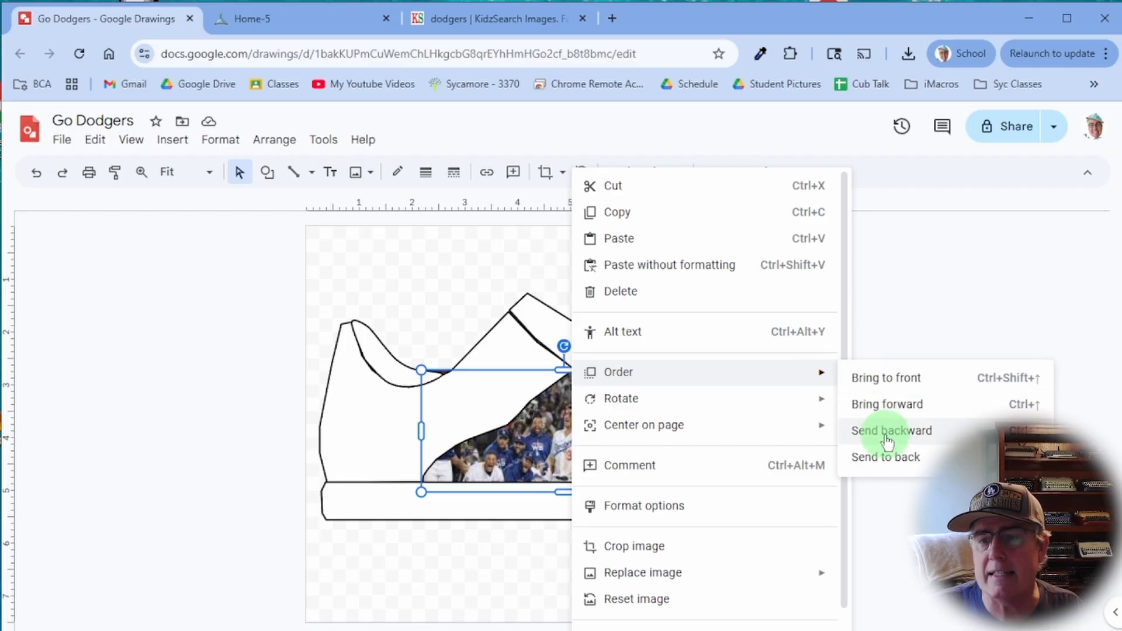
left_click(889, 459)
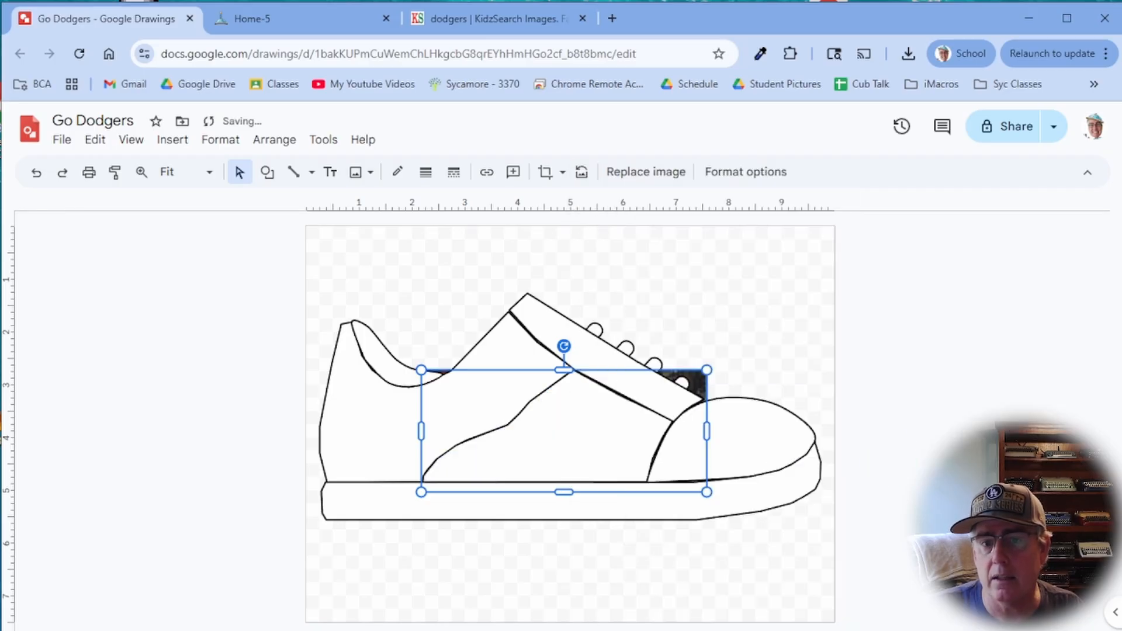
key("Escape")
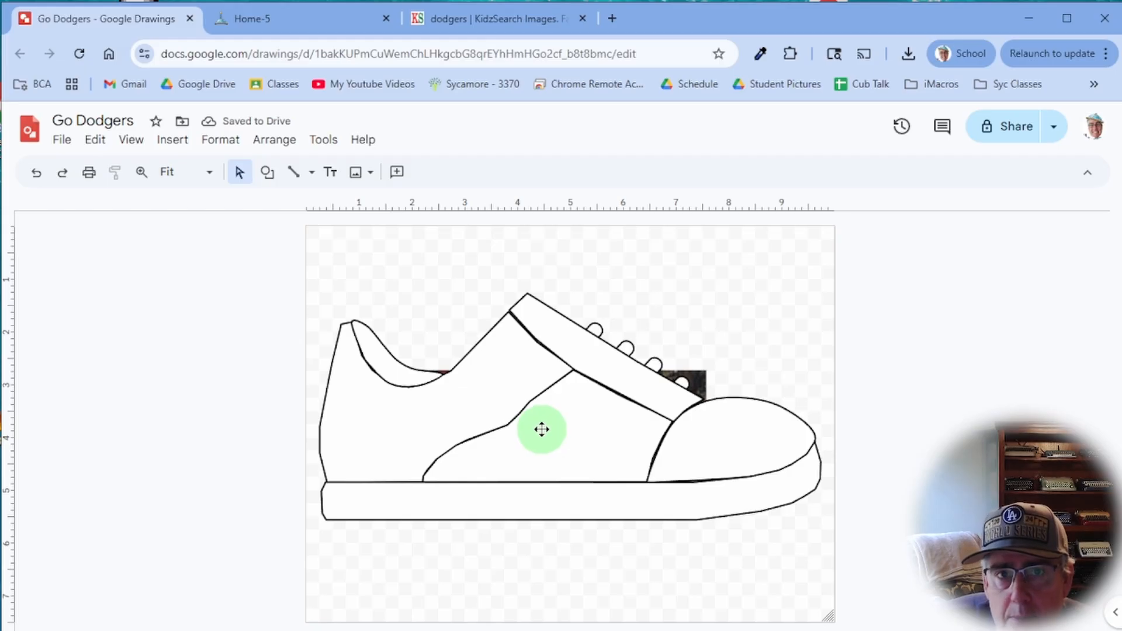
left_click(560, 432)
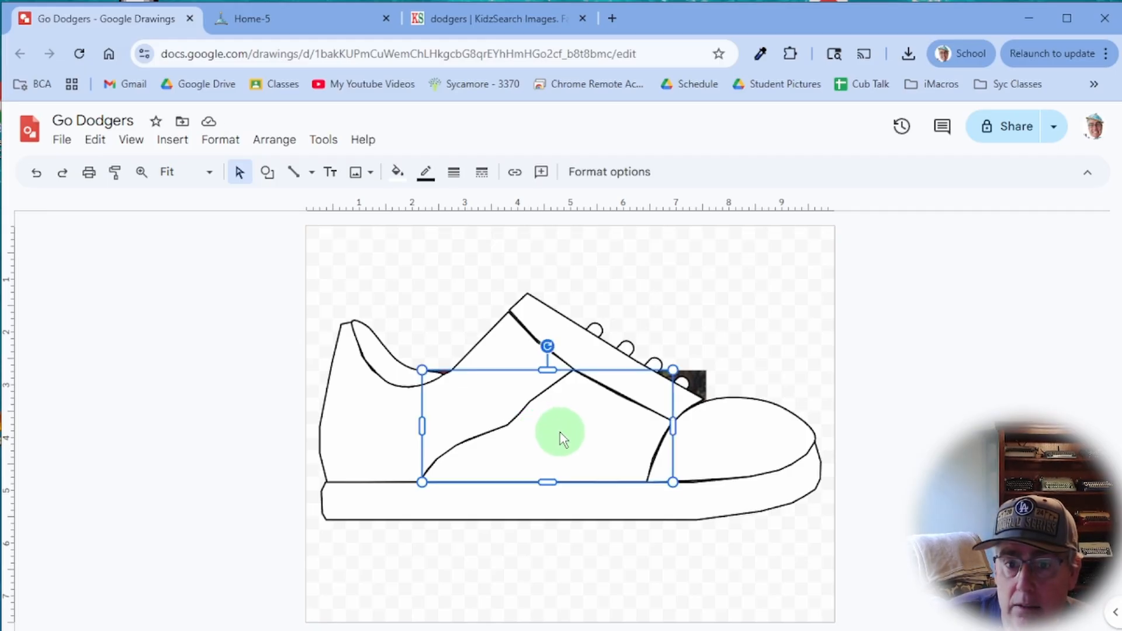
key("Delete")
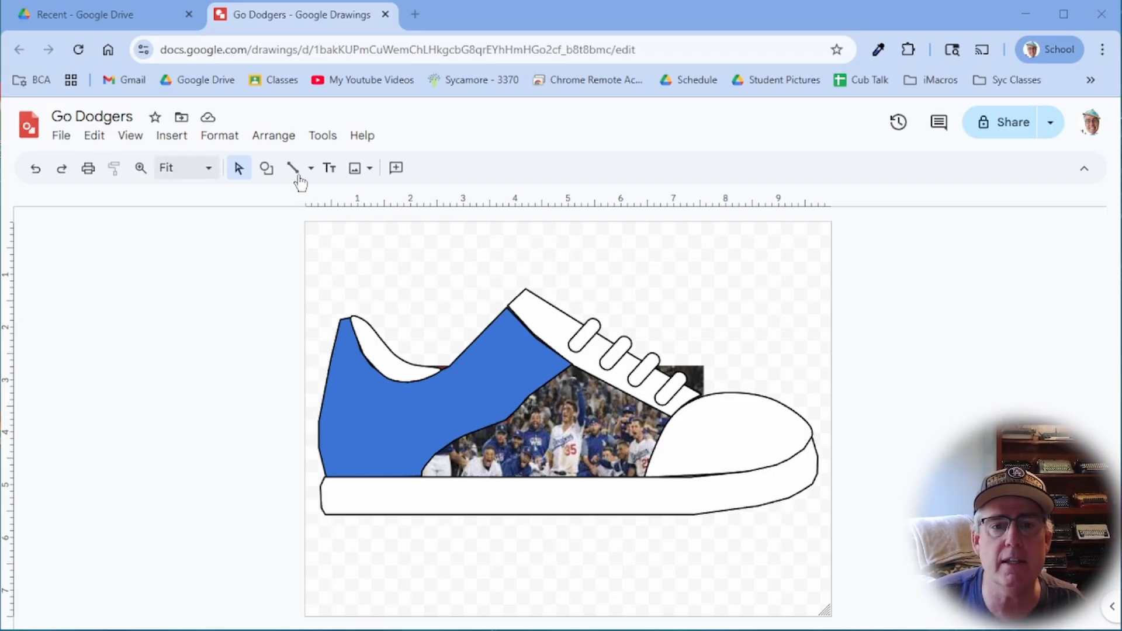
Draw a small rectangle over the photo corner that sticks out between the laces and the toe cap
left_click(266, 170)
mouse_move(380, 200)
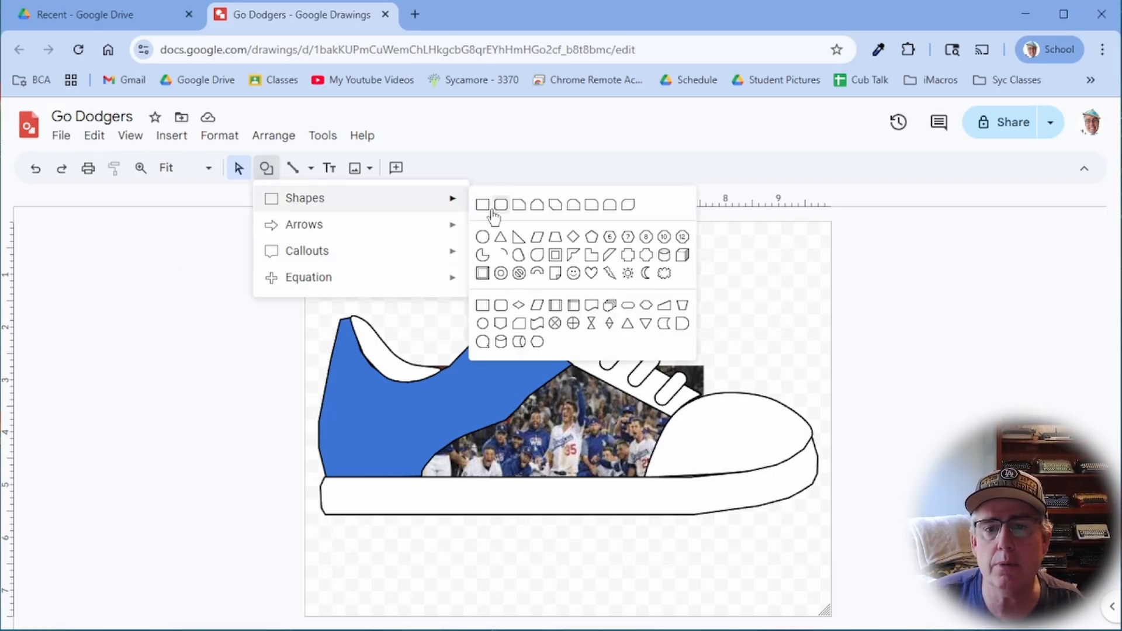
left_click(494, 210)
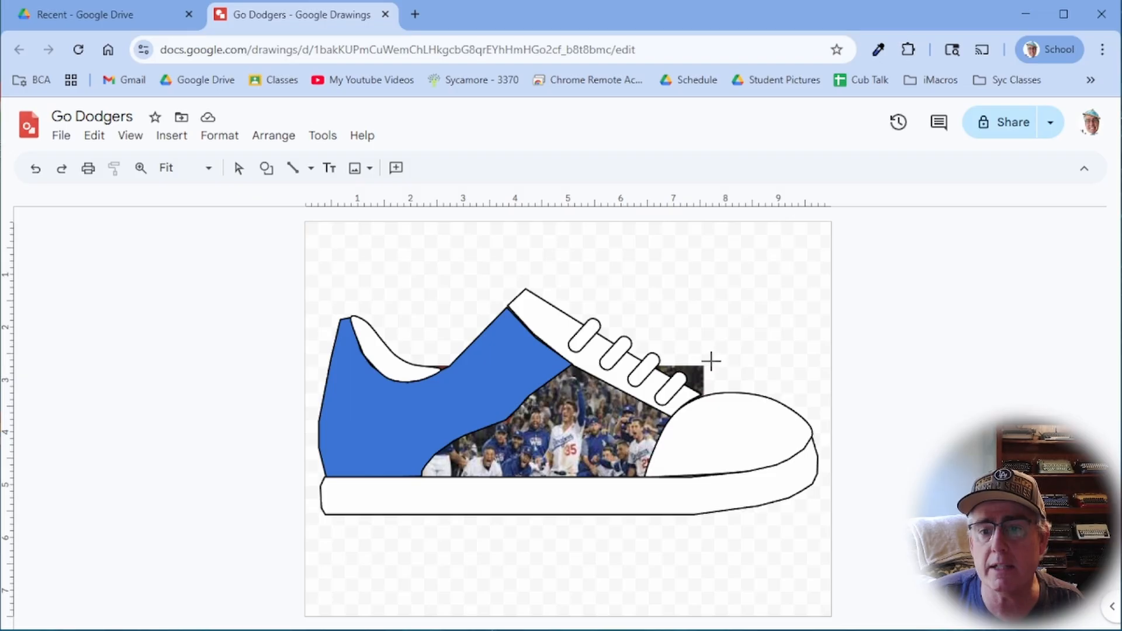
left_click_drag(711, 363, 621, 408)
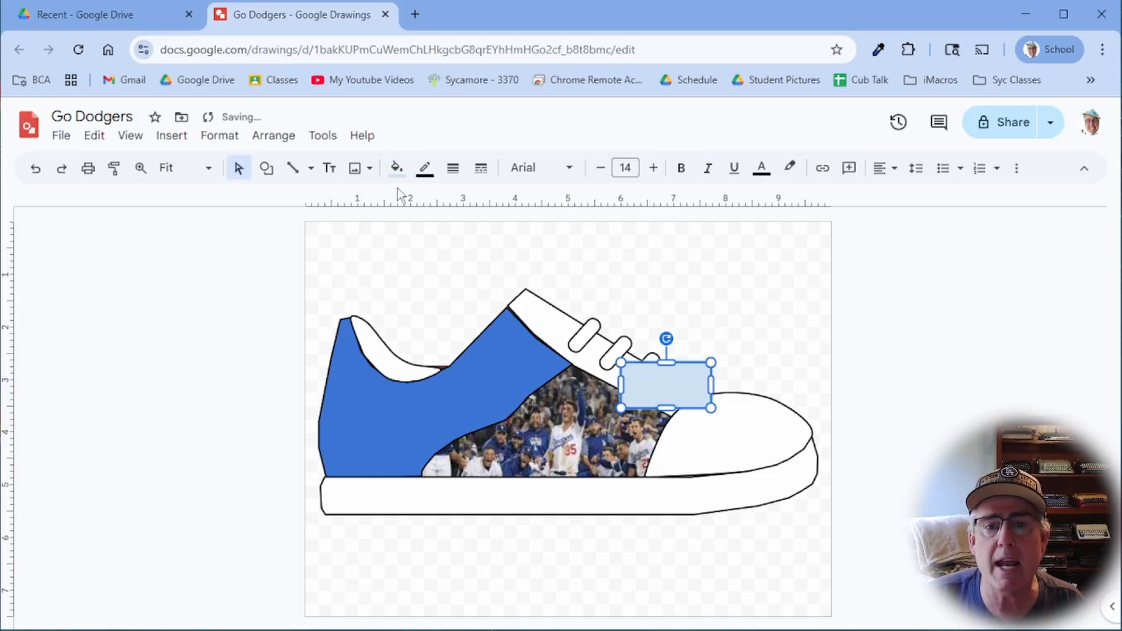
Give the new rectangle a white fill and a transparent border
left_click(397, 167)
left_click(565, 284)
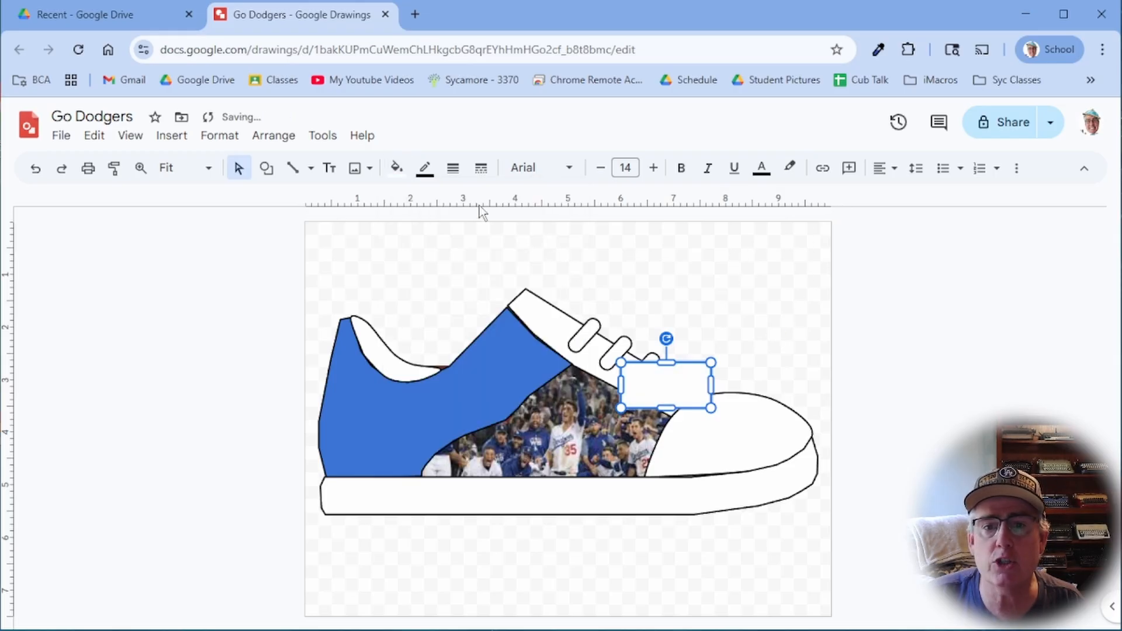
left_click(425, 168)
left_click(515, 416)
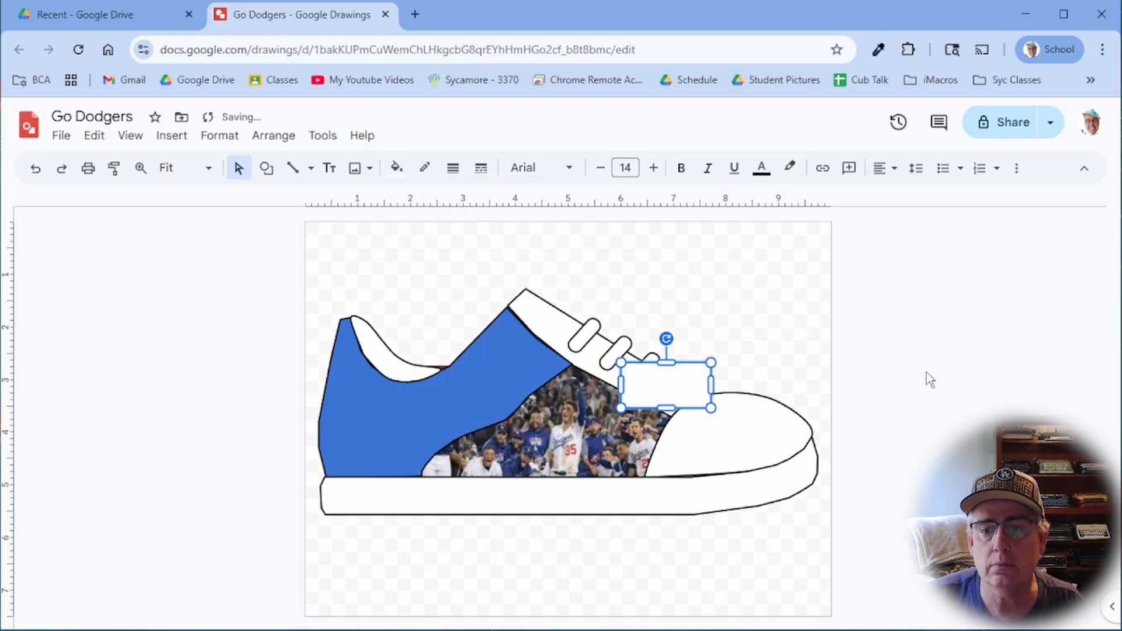
right_click(679, 385)
left_click(746, 379)
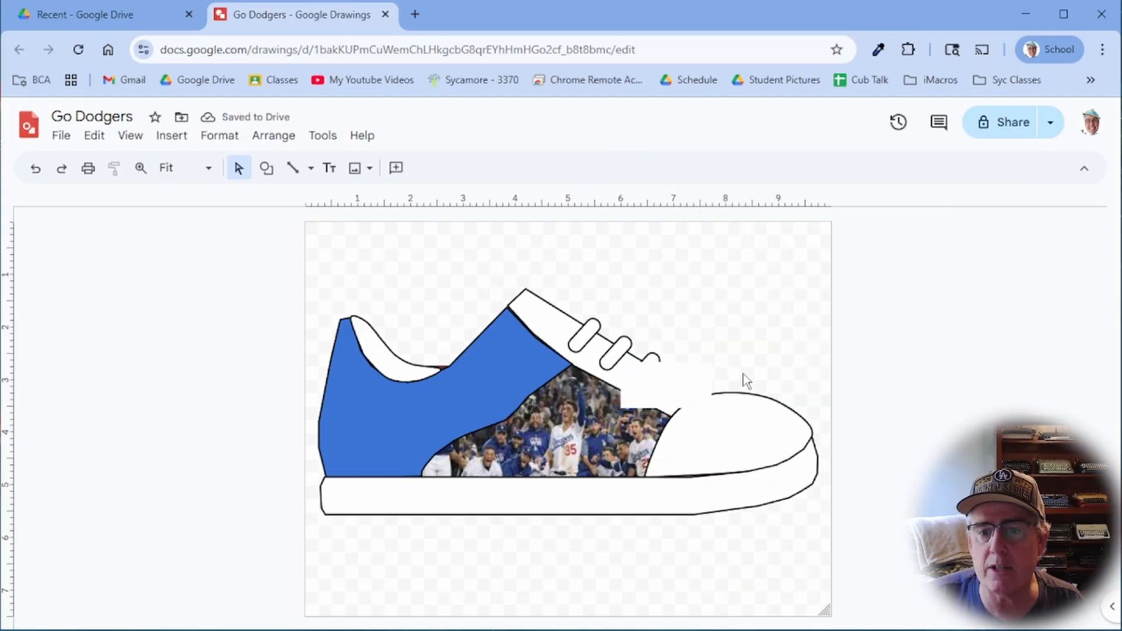
right_click(660, 383)
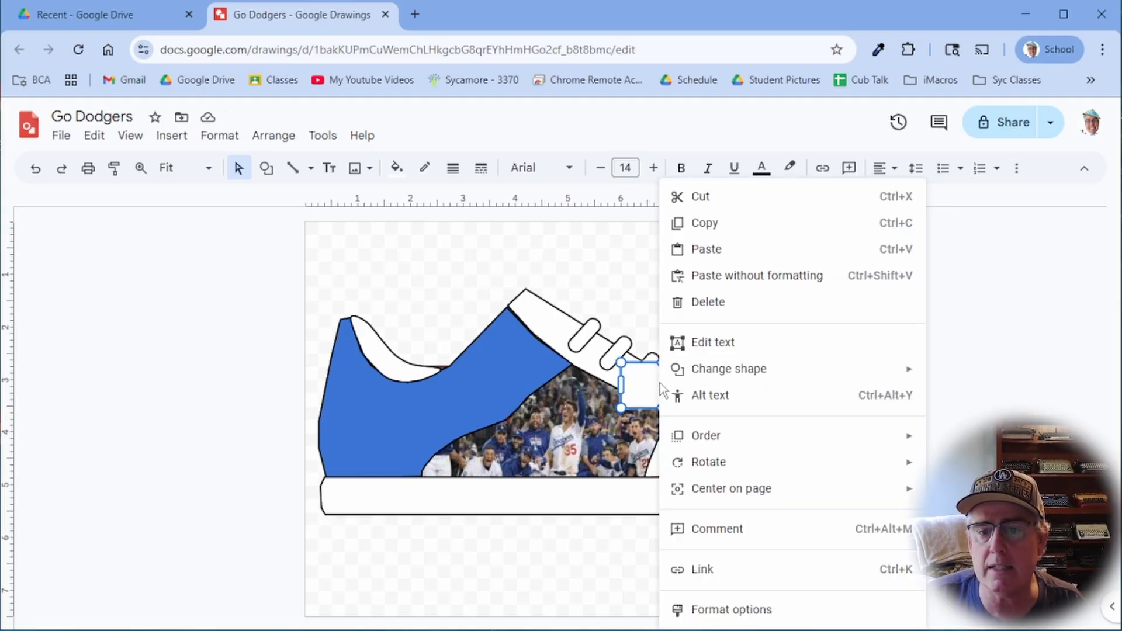
left_click(1011, 386)
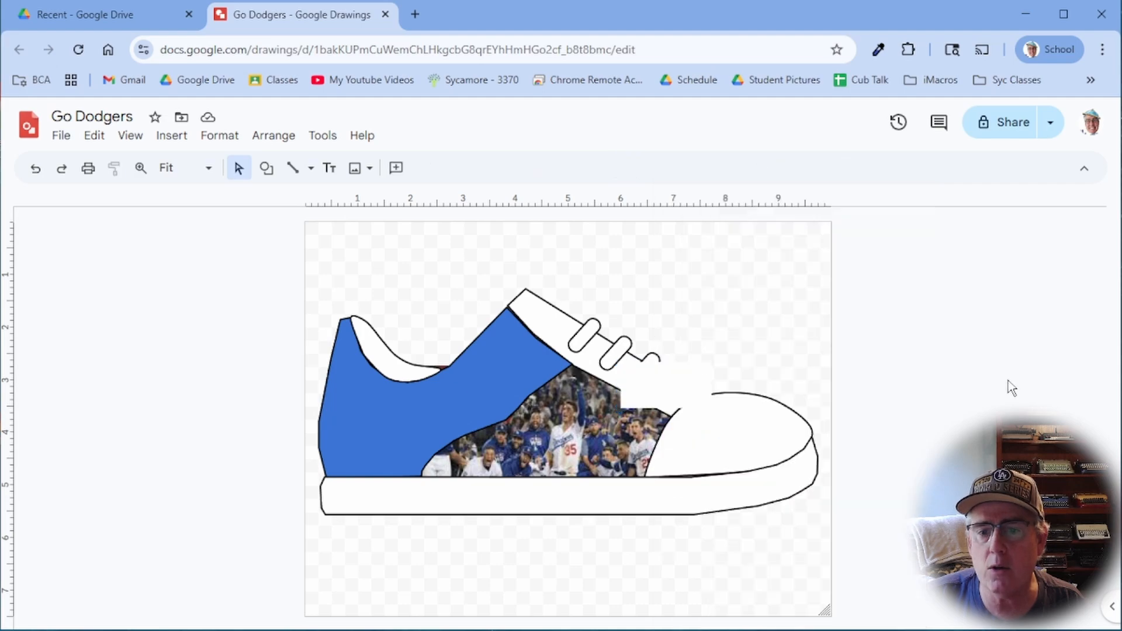
Shrink the white rectangle from its lower heel-side corner so it covers less of the laces and side panel
left_click(634, 393)
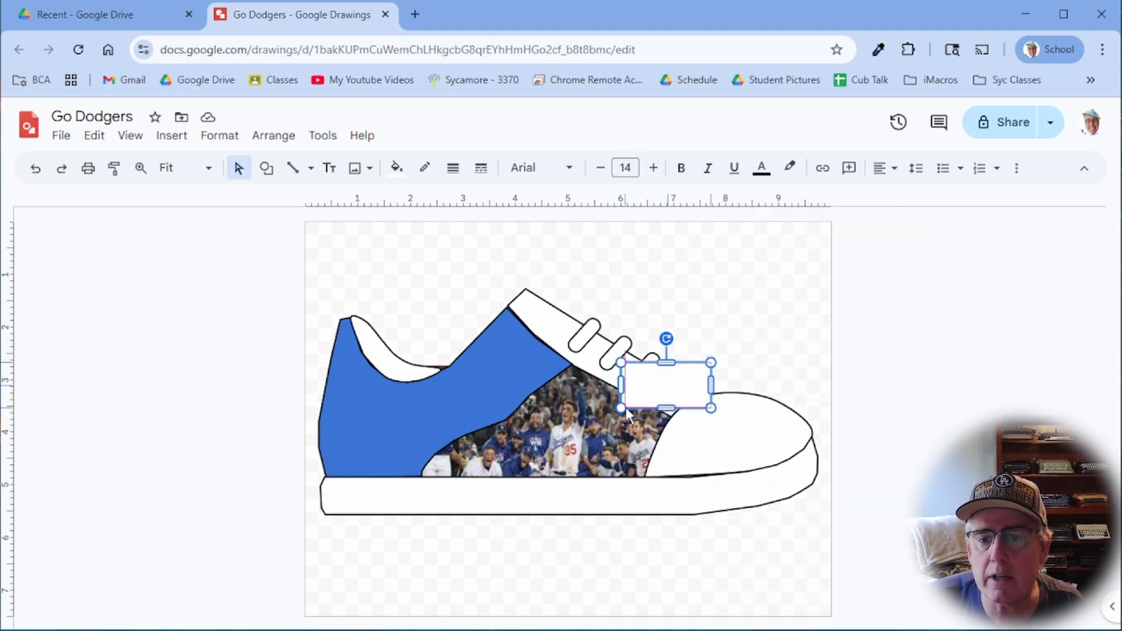
left_click_drag(625, 408, 638, 403)
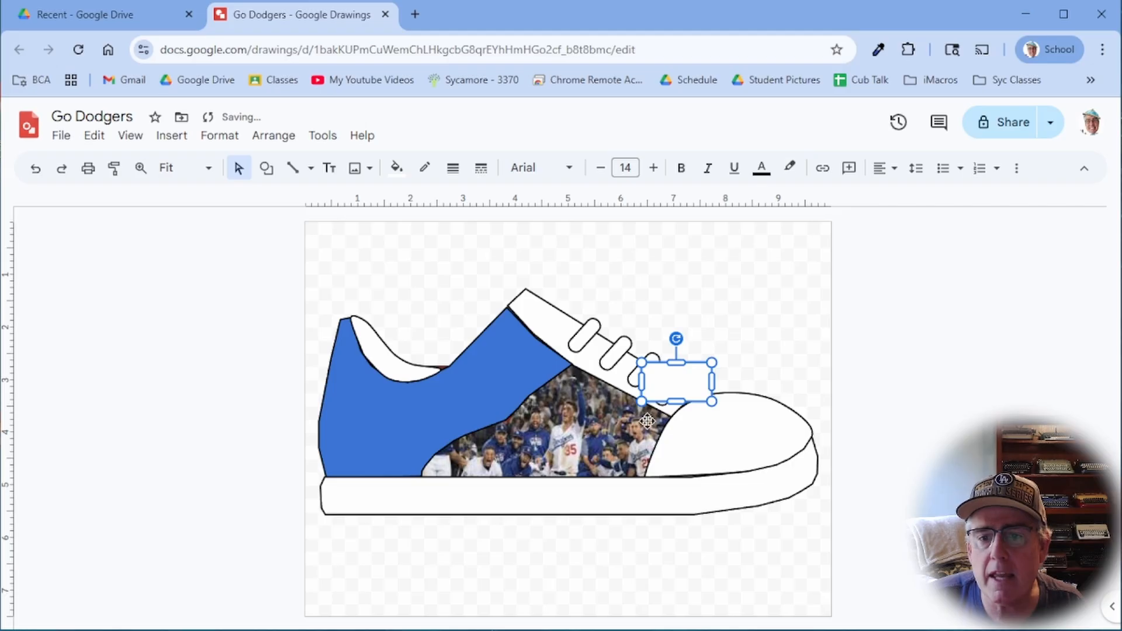
left_click(918, 422)
Send the white rectangle to the back, behind the laces and toe cap
left_click(703, 391)
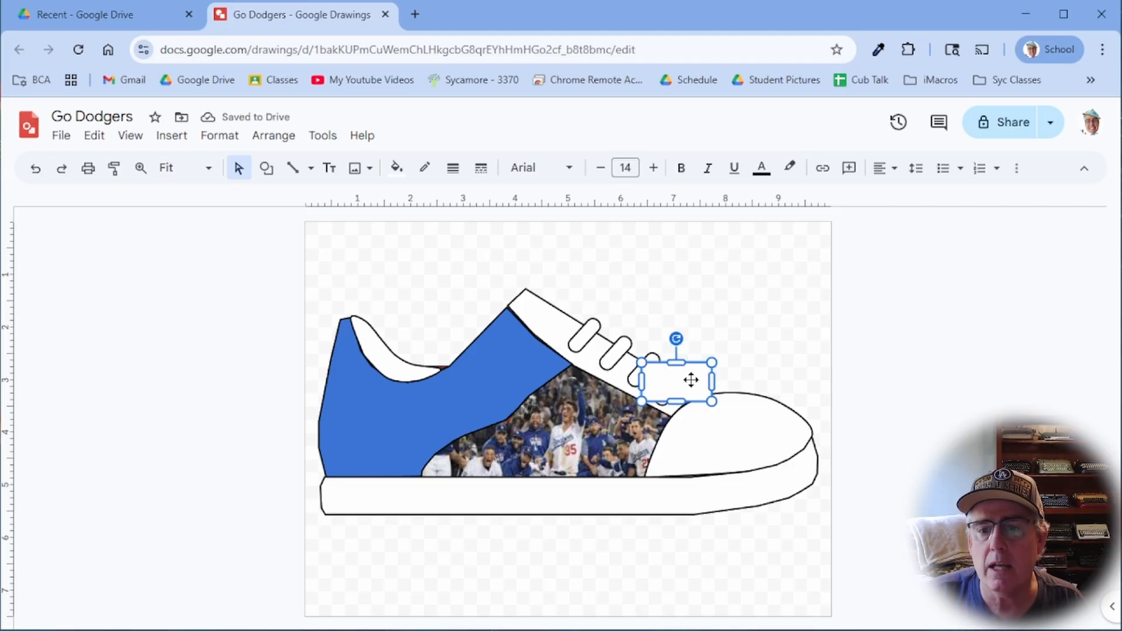
right_click(694, 388)
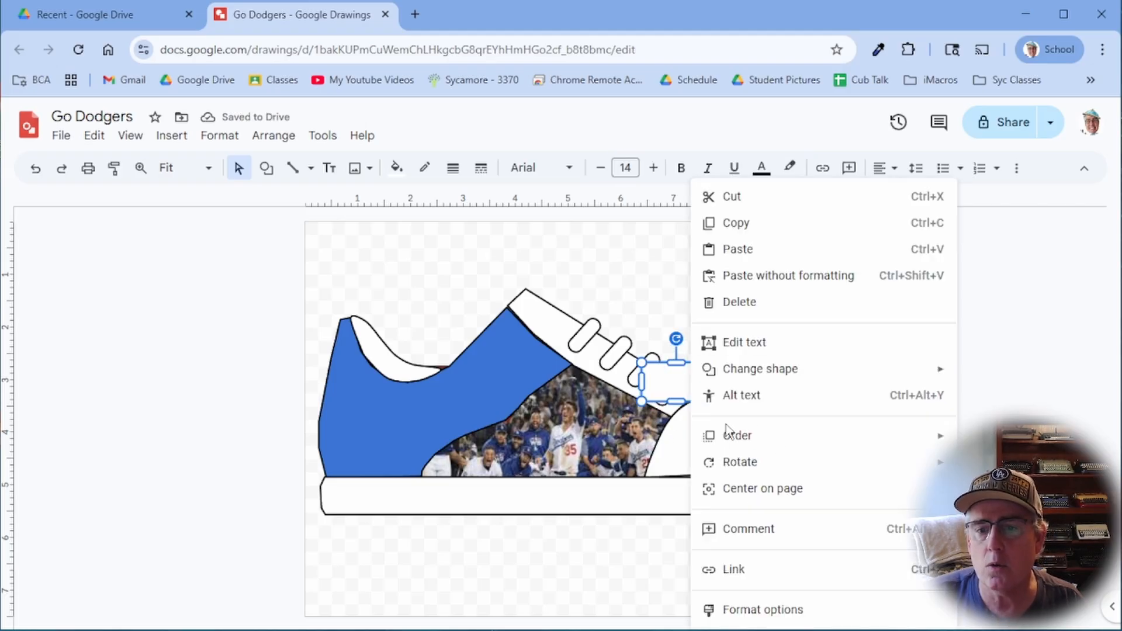
mouse_move(727, 434)
left_click(601, 521)
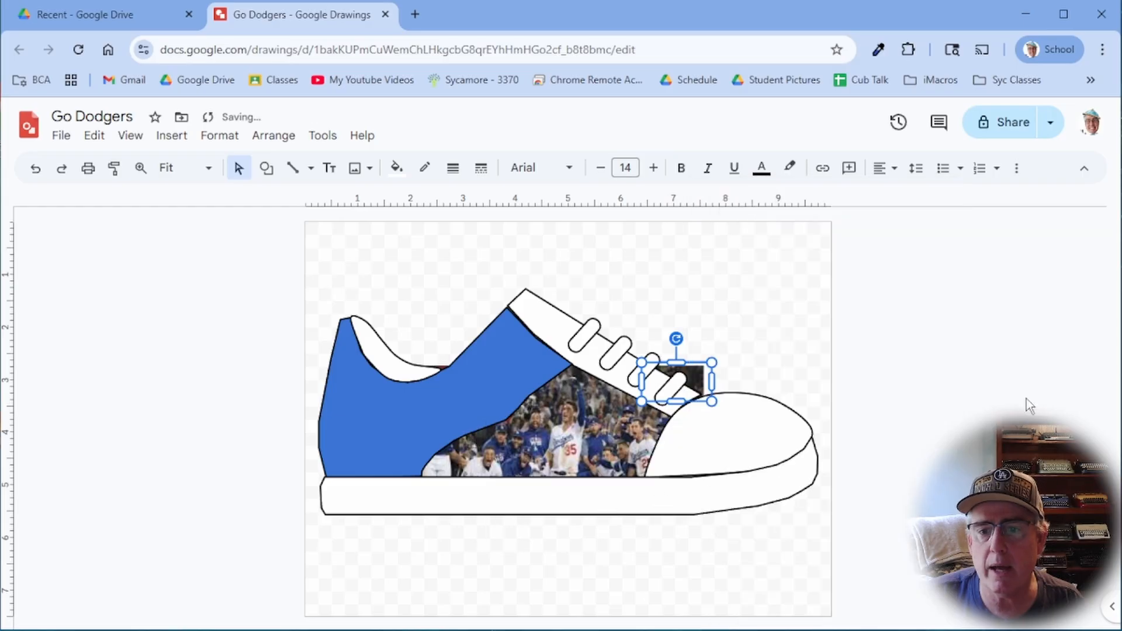
Send the team photo to the back so the white rectangle masks its protruding corner
left_click(698, 374)
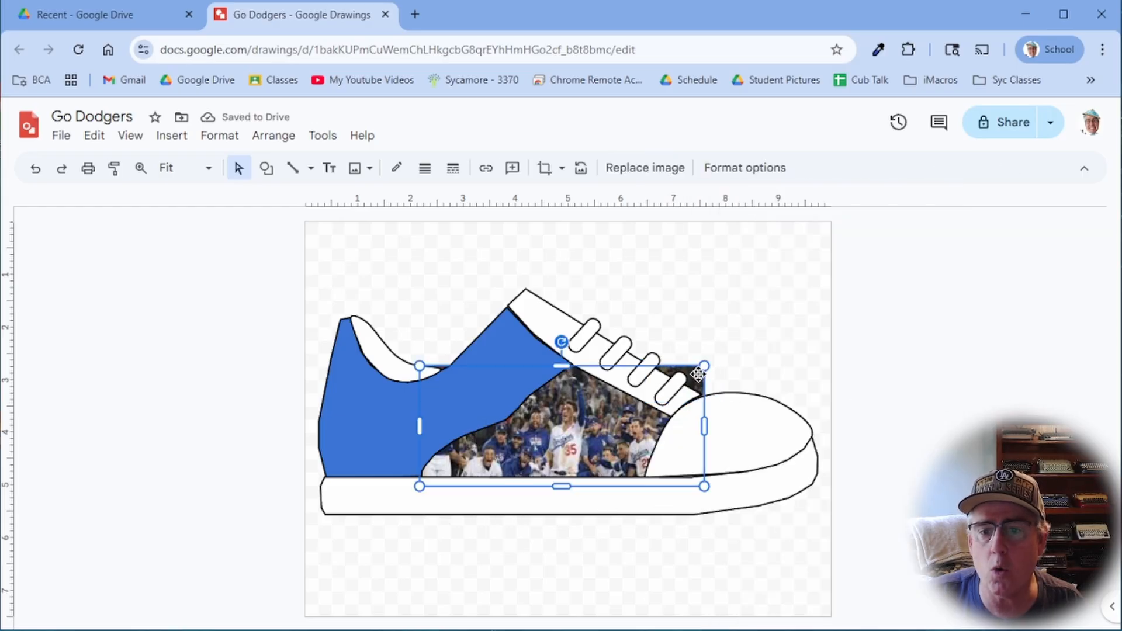
right_click(595, 443)
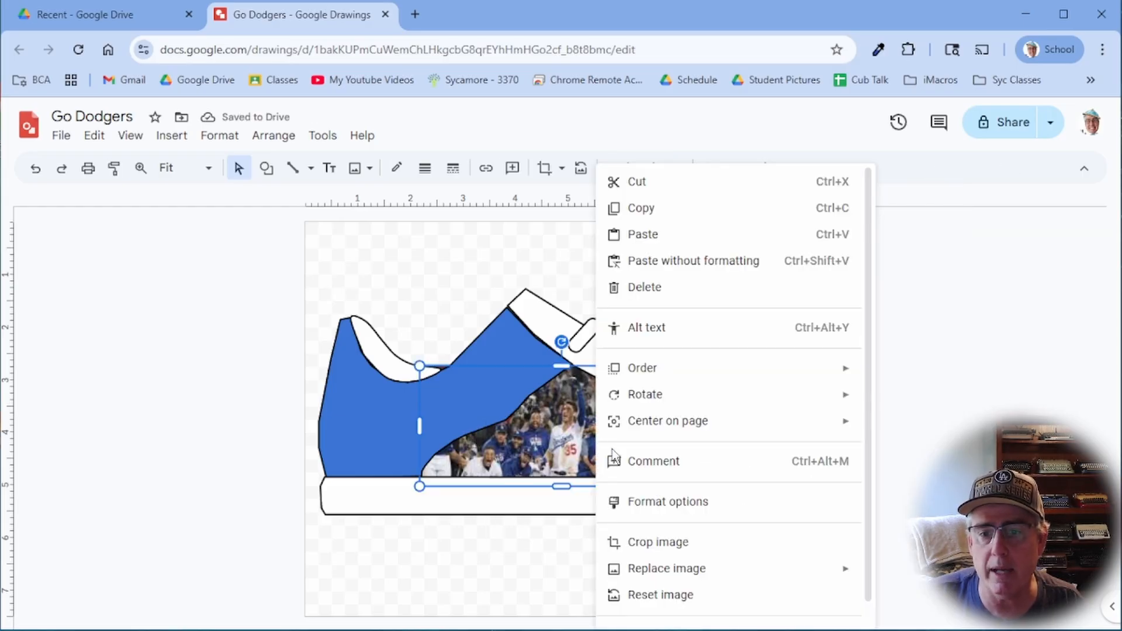
mouse_move(683, 368)
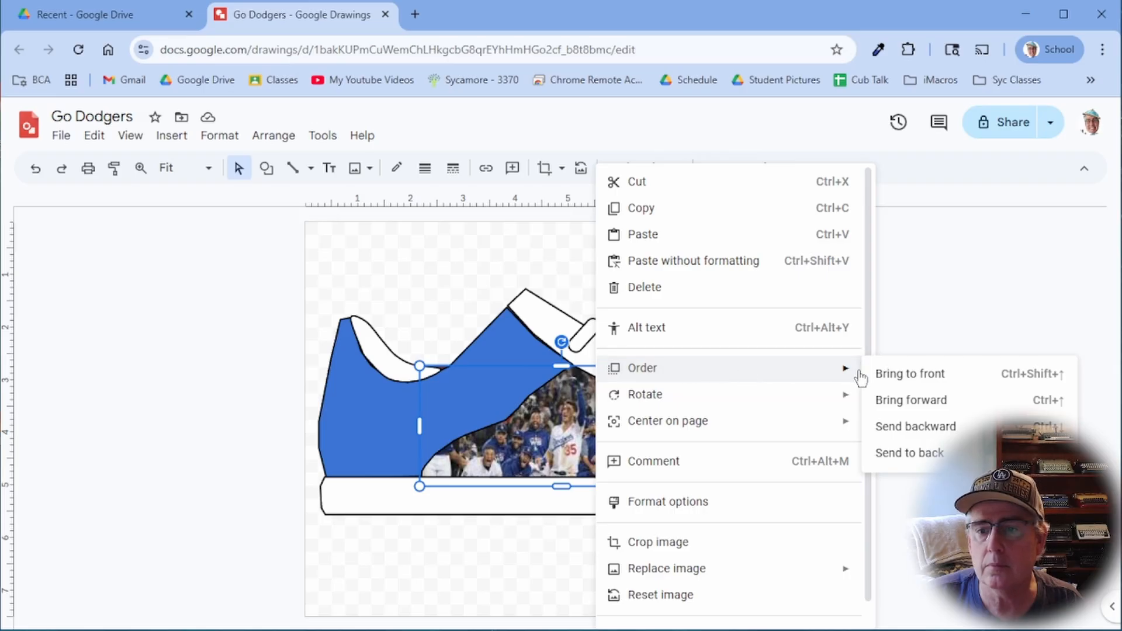
left_click(924, 453)
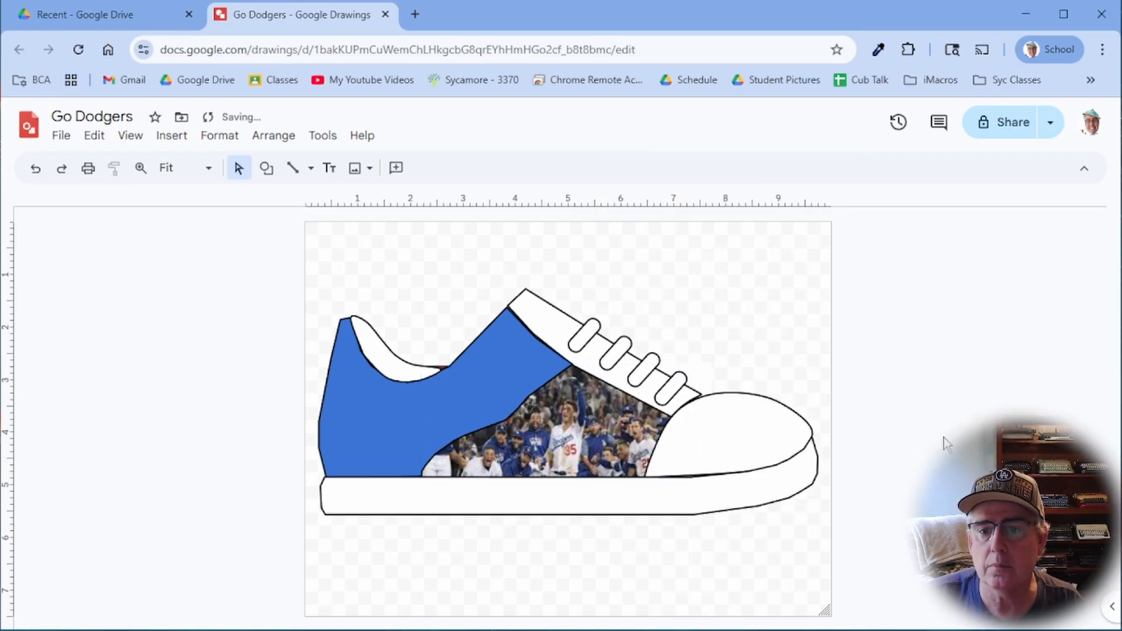
Fill the masking rectangle behind the laces with gray
left_click(700, 380)
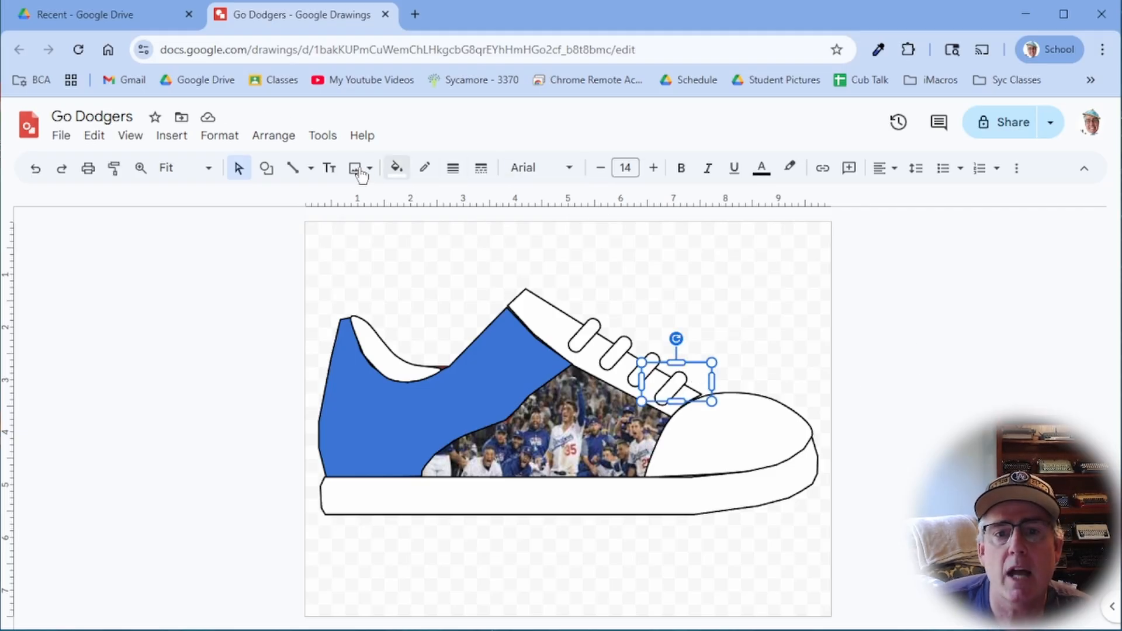
left_click(395, 167)
left_click(458, 283)
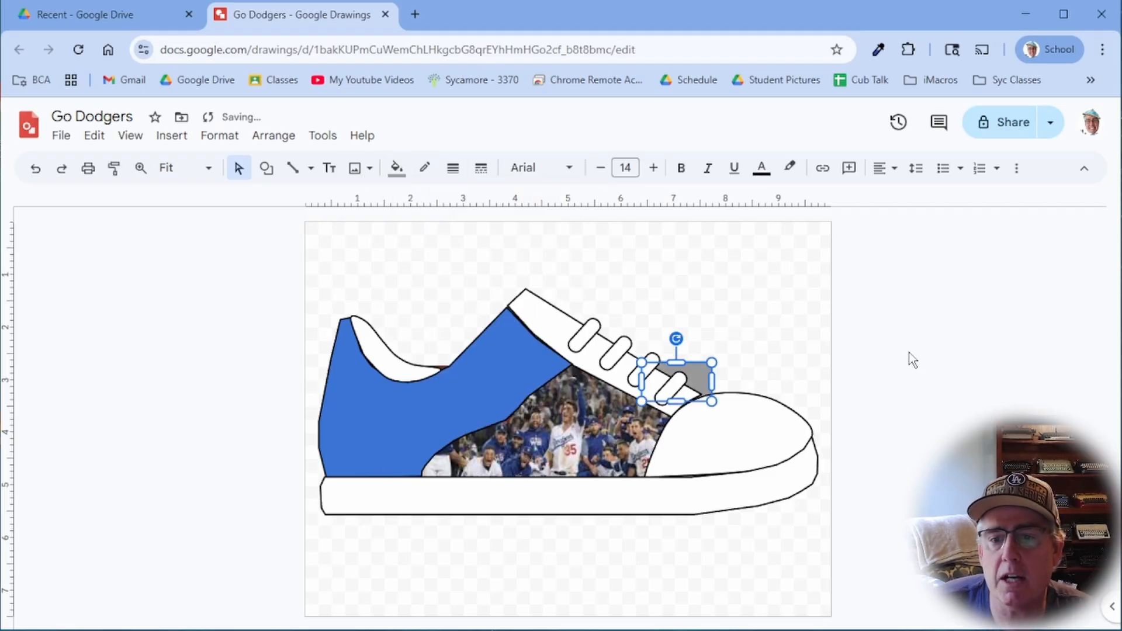
Change the fill of the masking rectangle behind the laces back to white
left_click(935, 374)
left_click(704, 377)
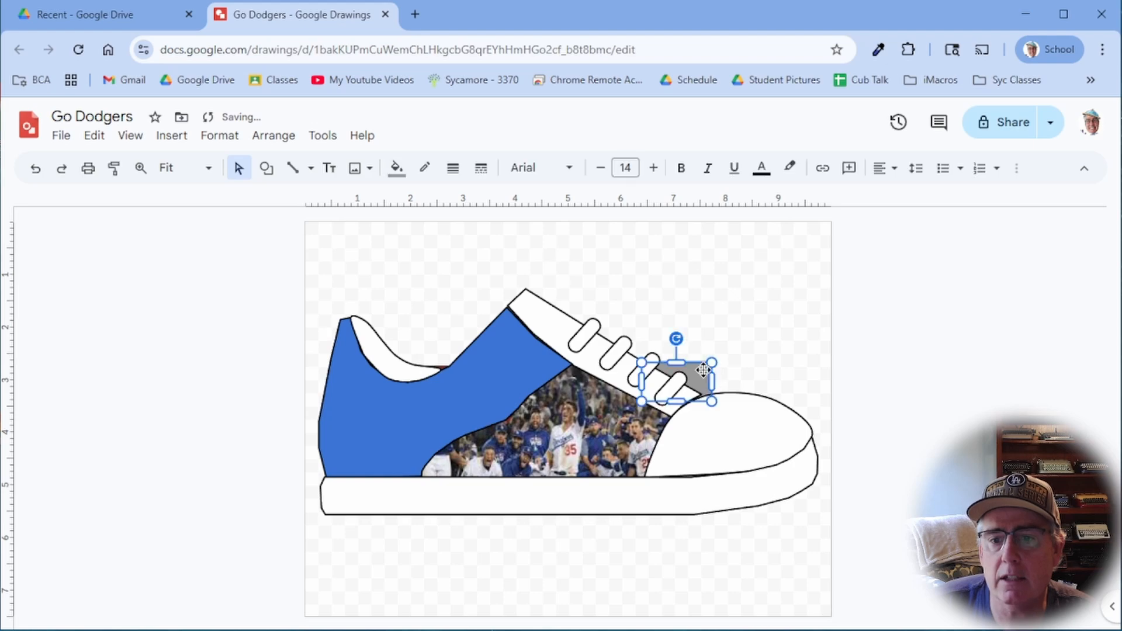
left_click(264, 169)
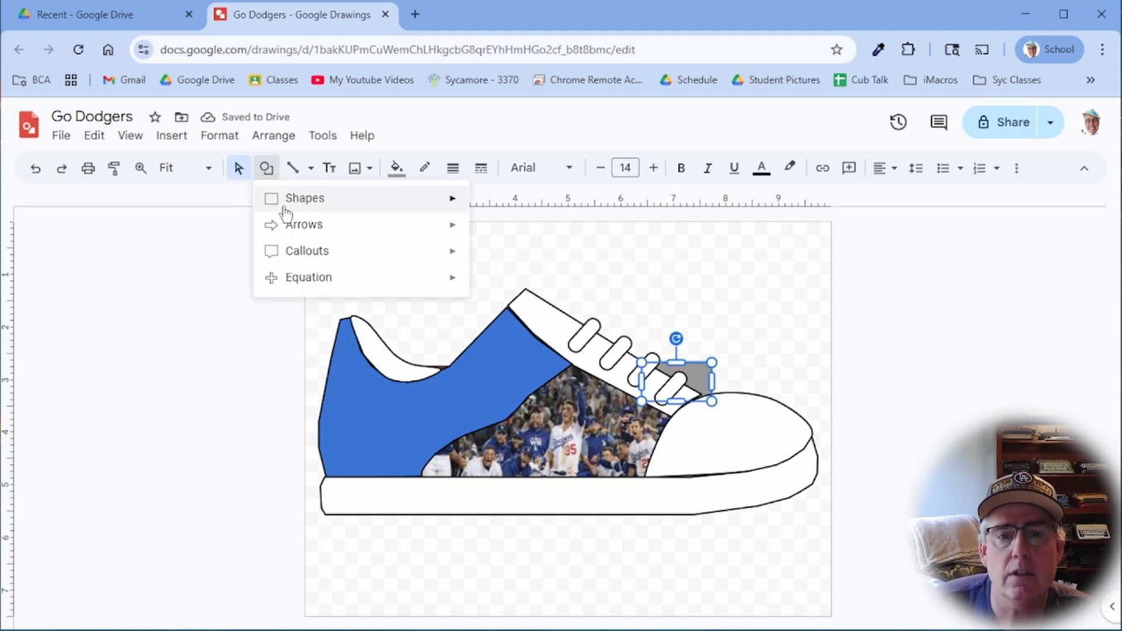
left_click(392, 167)
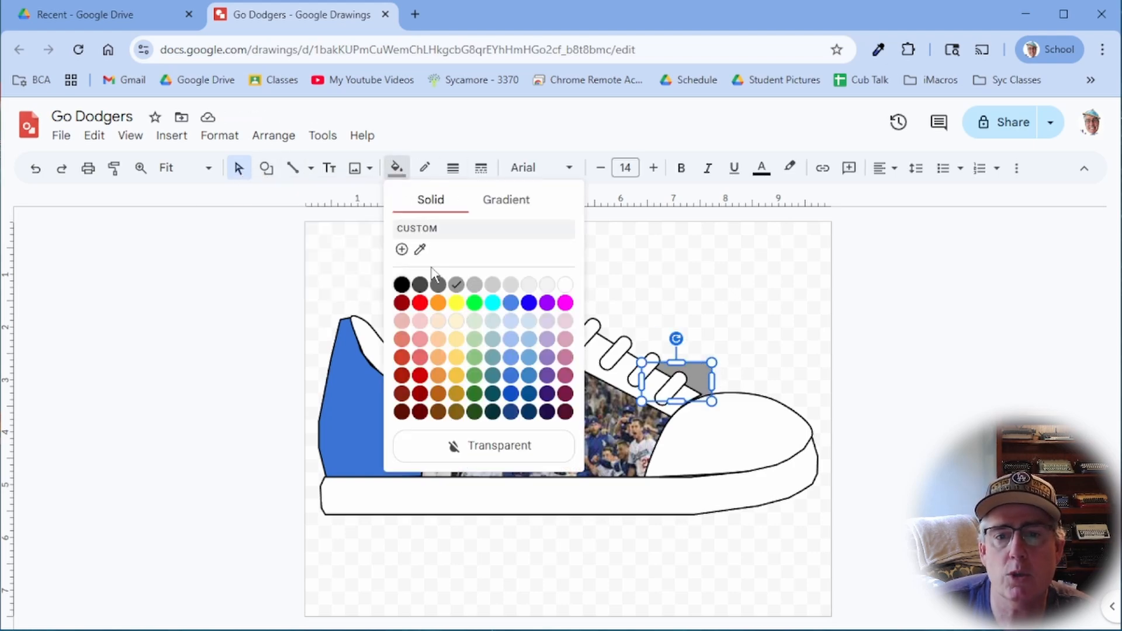
left_click(565, 284)
left_click(919, 350)
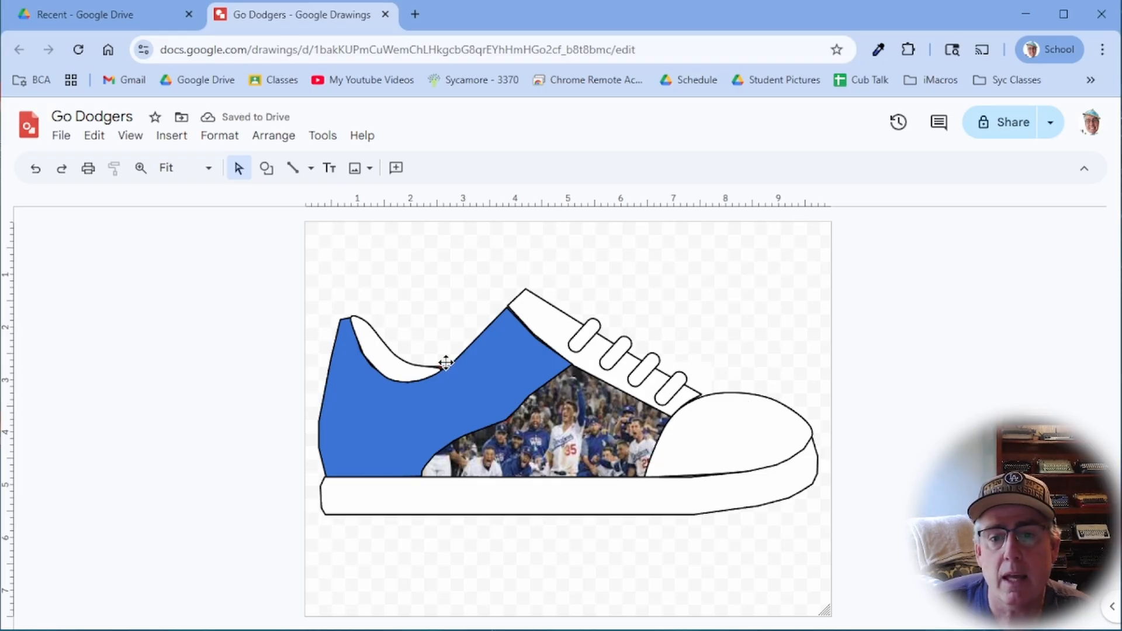
Draw a rectangle about 1.5 by 1 inches over the ankle opening, covering the photo corner that sticks out there
left_click(267, 169)
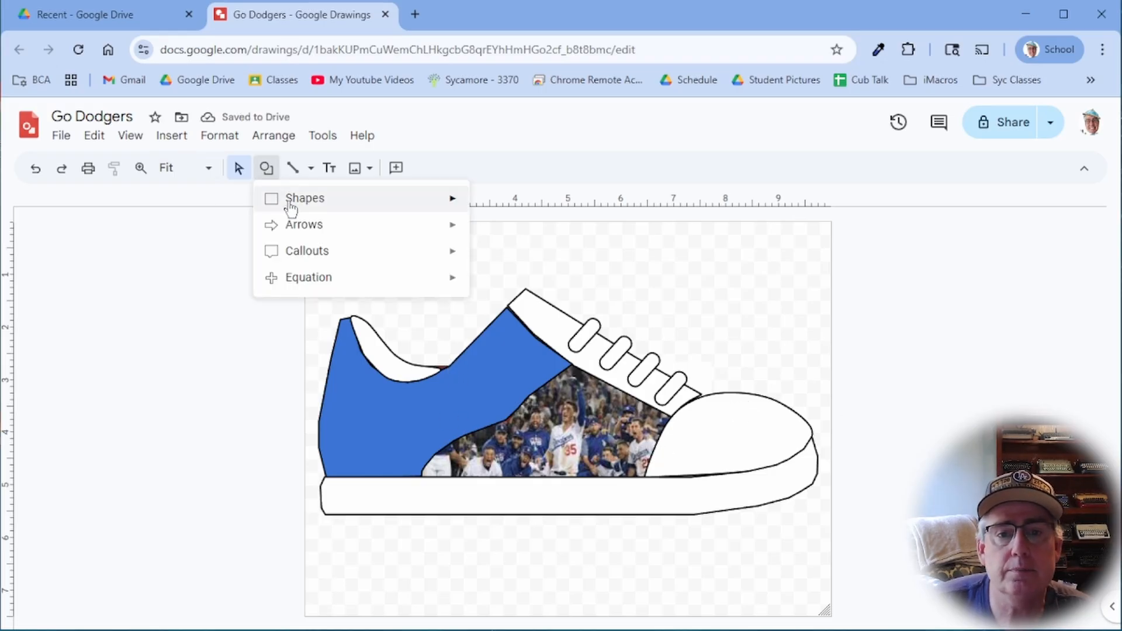
mouse_move(292, 196)
left_click(481, 203)
left_click_drag(400, 339, 477, 393)
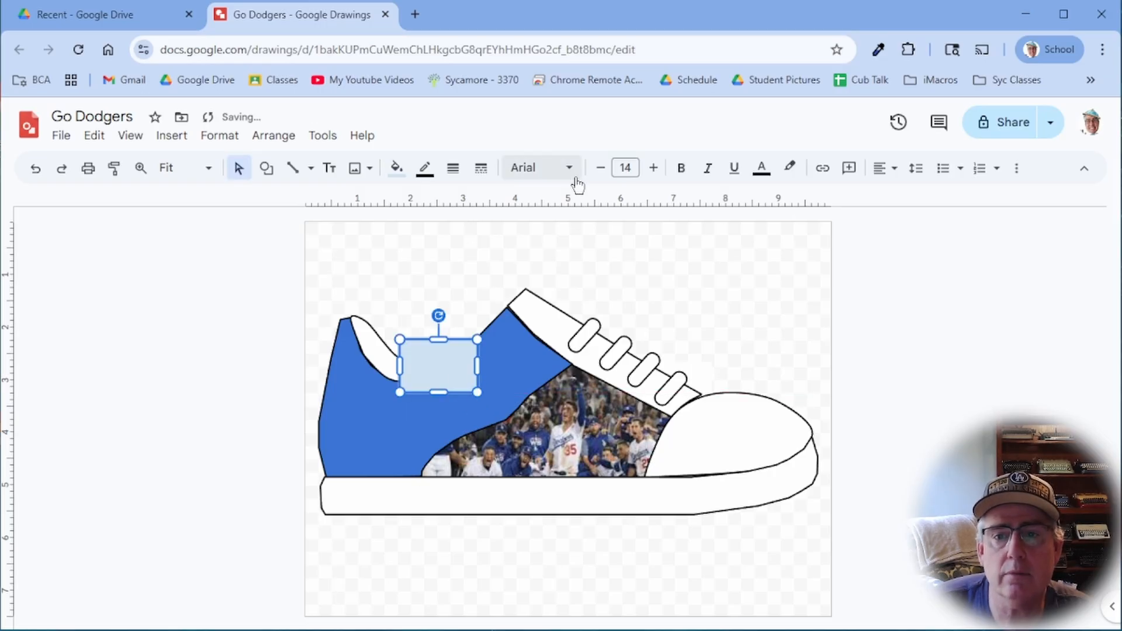
Give the new rectangle over the ankle opening a white fill and a transparent border
left_click(407, 175)
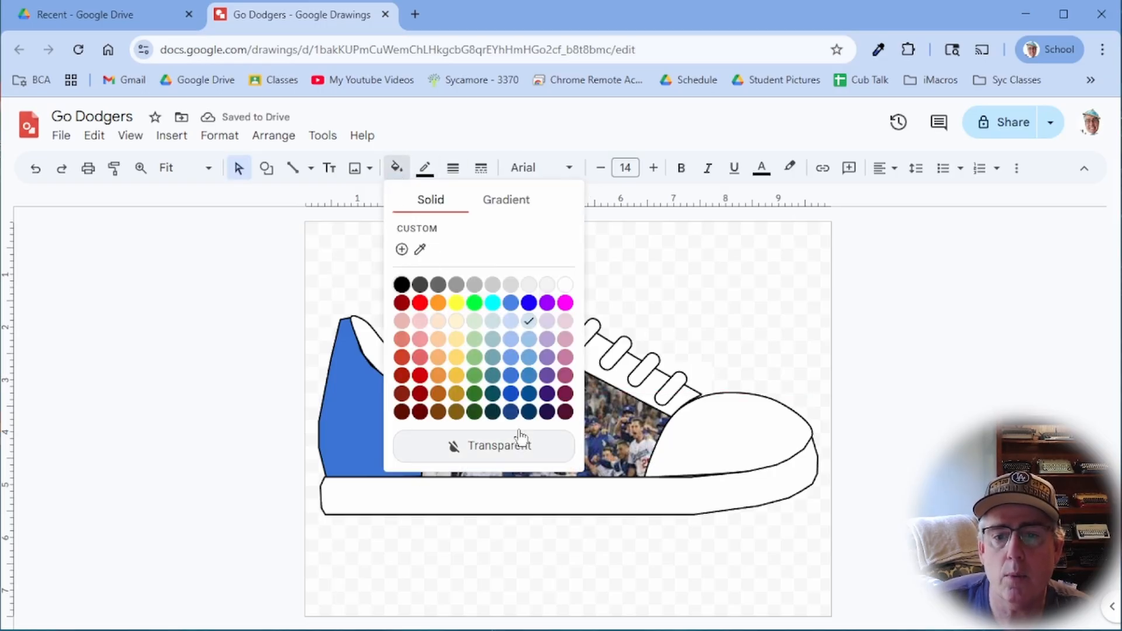
left_click(564, 286)
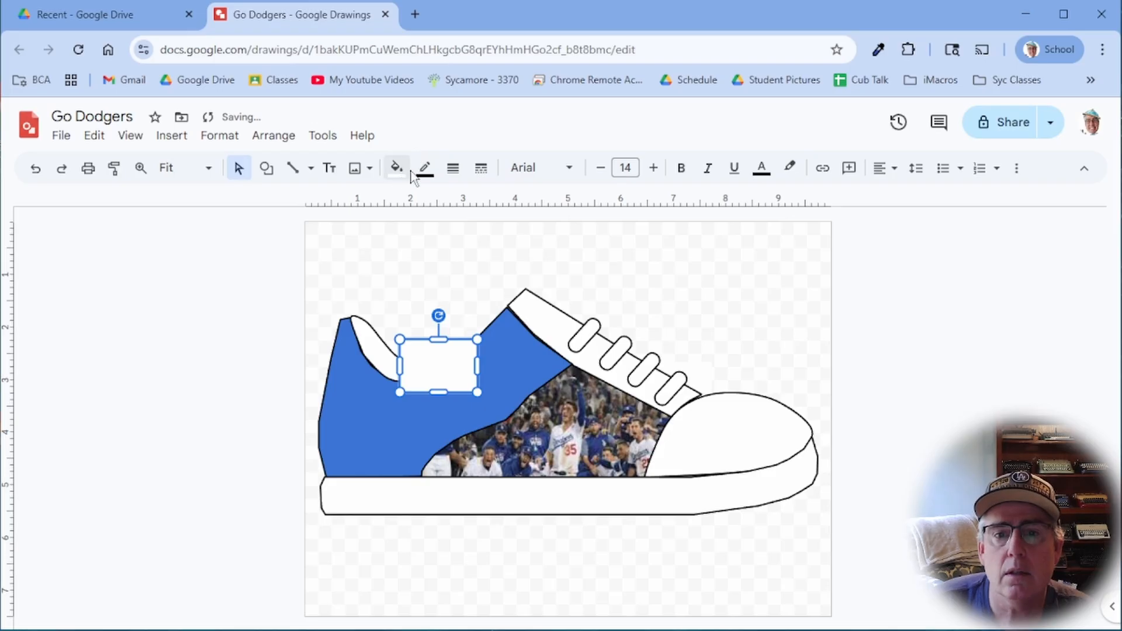
left_click(423, 172)
left_click(509, 416)
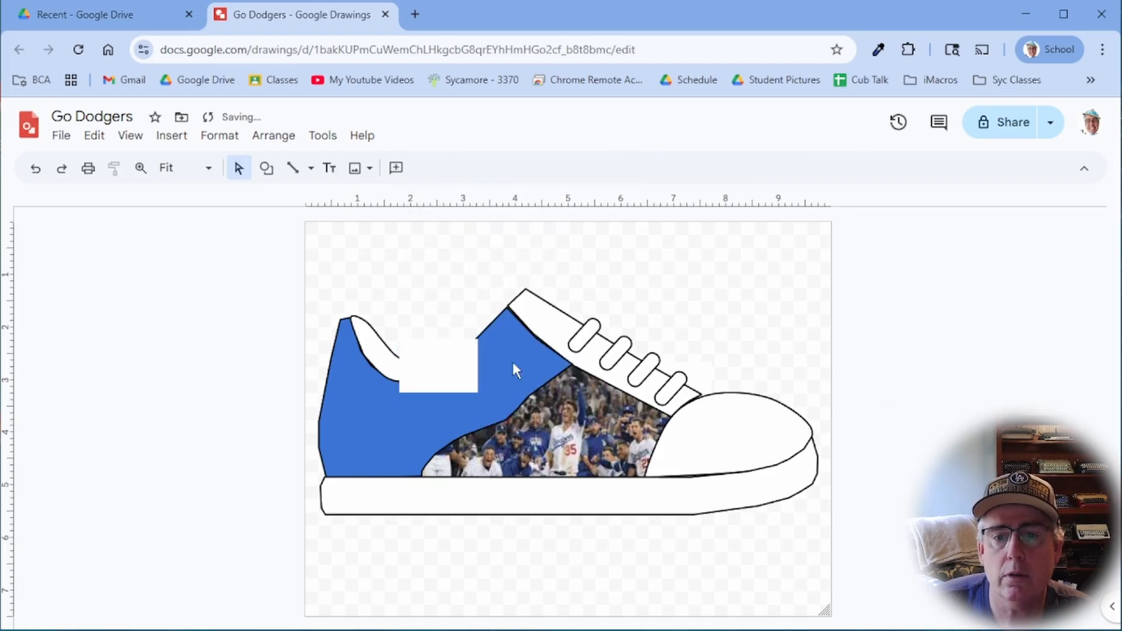
Send the white rectangle at the ankle opening to the back, behind the shoe's shapes
left_click(441, 367)
right_click(441, 363)
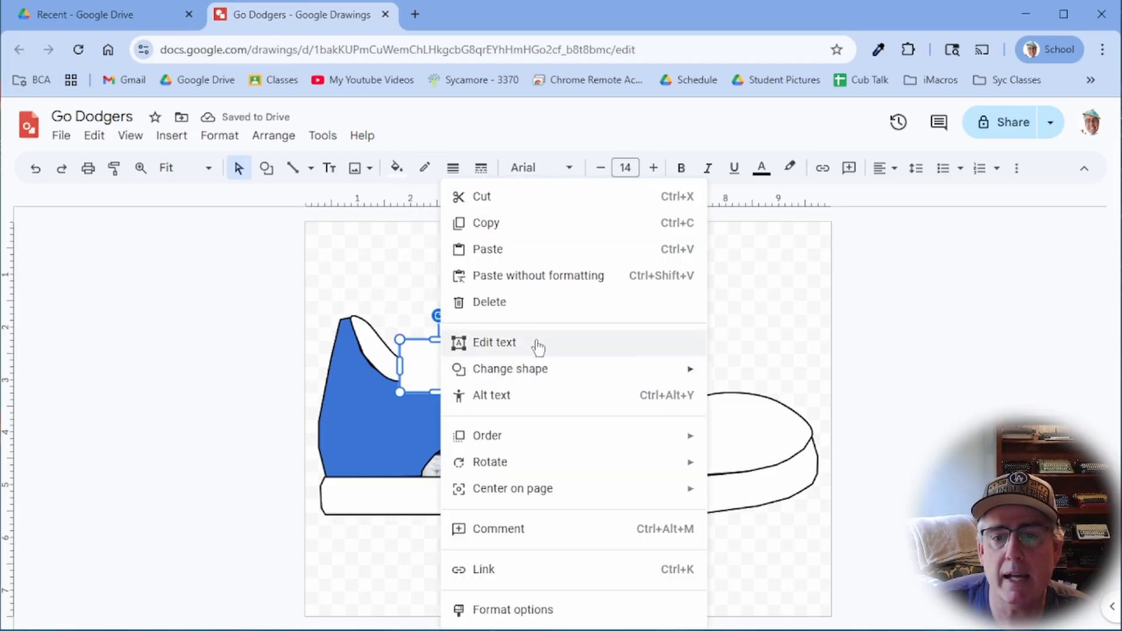
mouse_move(704, 432)
left_click(753, 519)
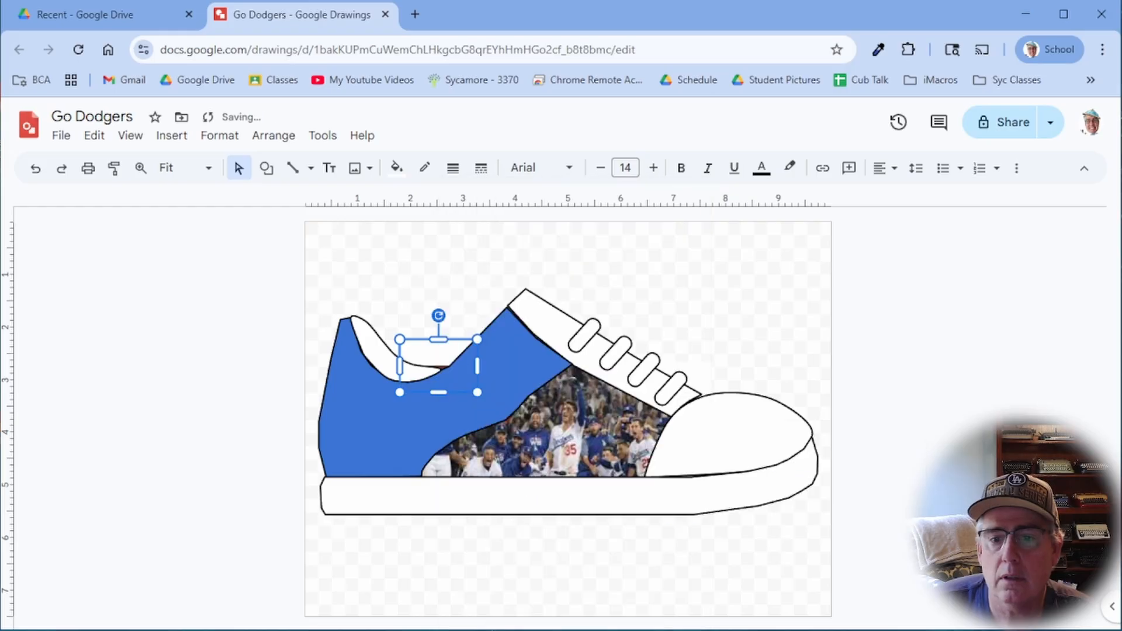
Send the team photo to the back so the ankle rectangle masks its protruding corner
left_click(561, 457)
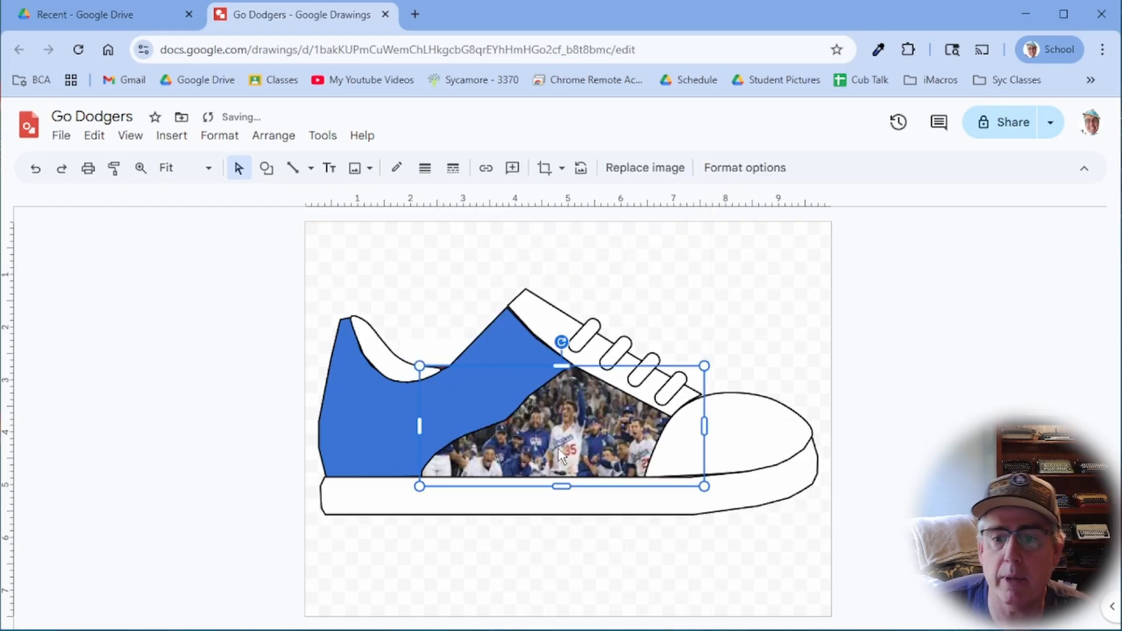
left_click(944, 427)
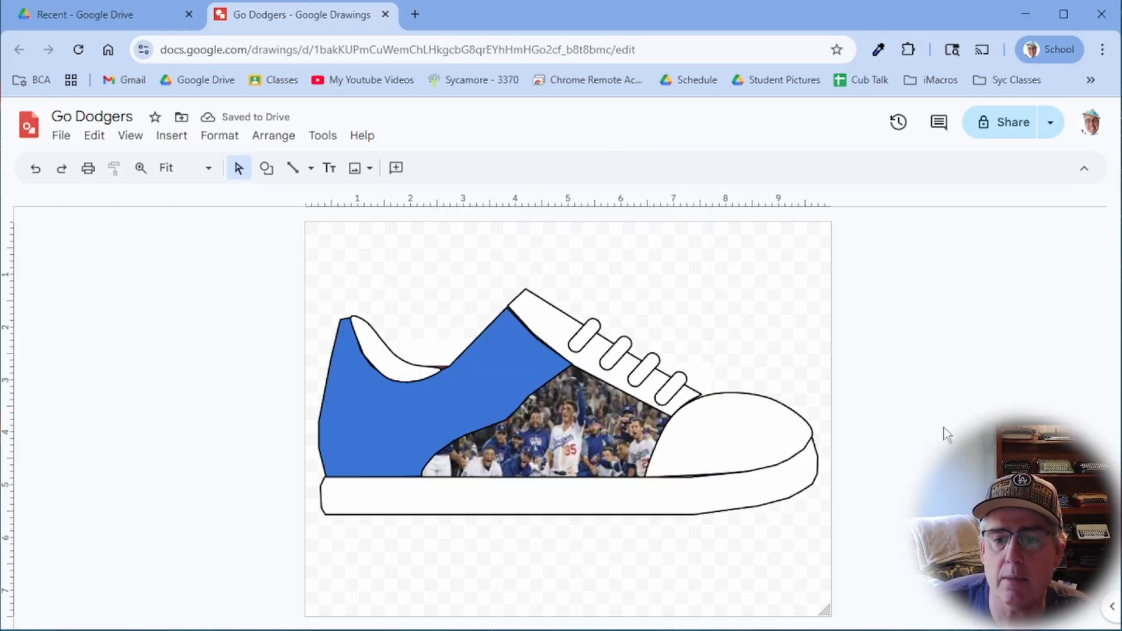
right_click(555, 437)
mouse_move(626, 375)
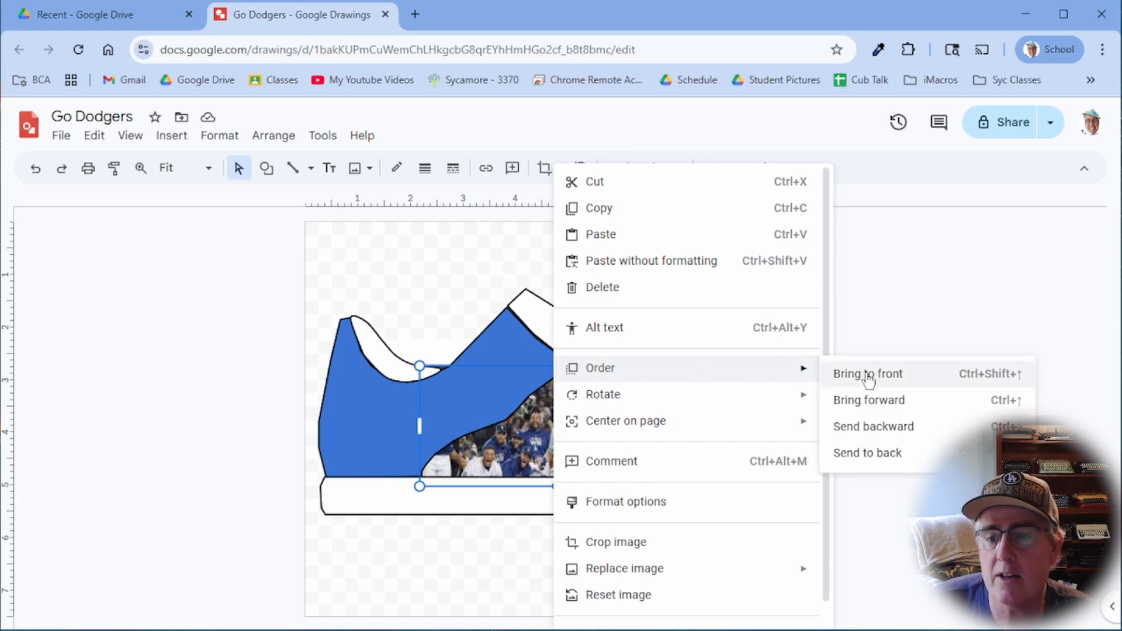
left_click(881, 455)
left_click(934, 459)
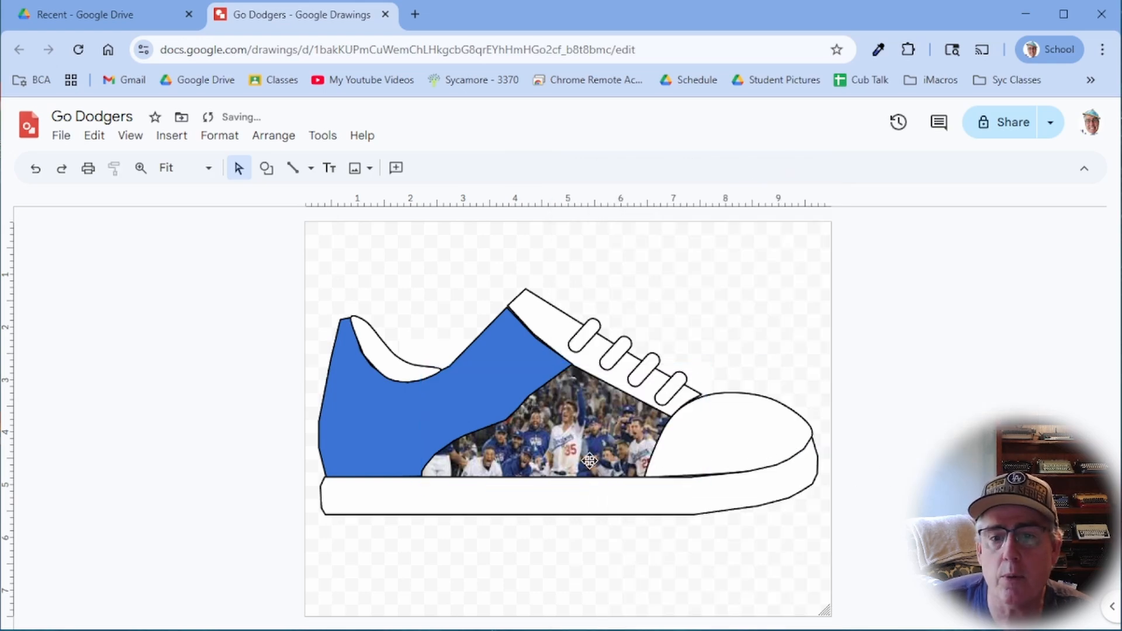
Fill the masking rectangle at the ankle opening with gray
left_click(426, 352)
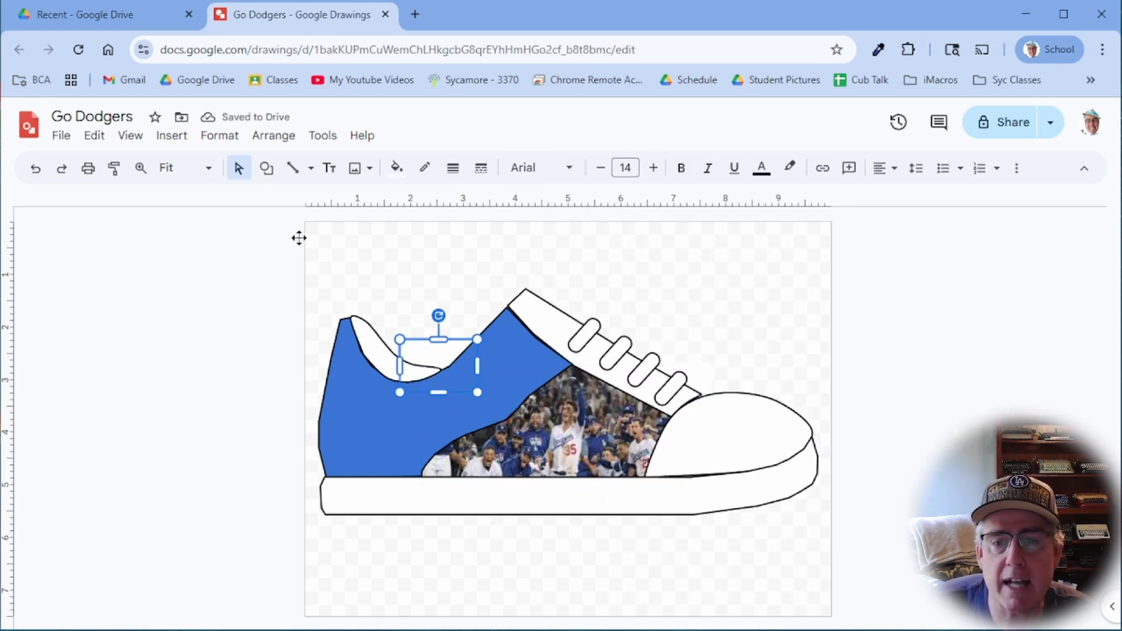
left_click(396, 168)
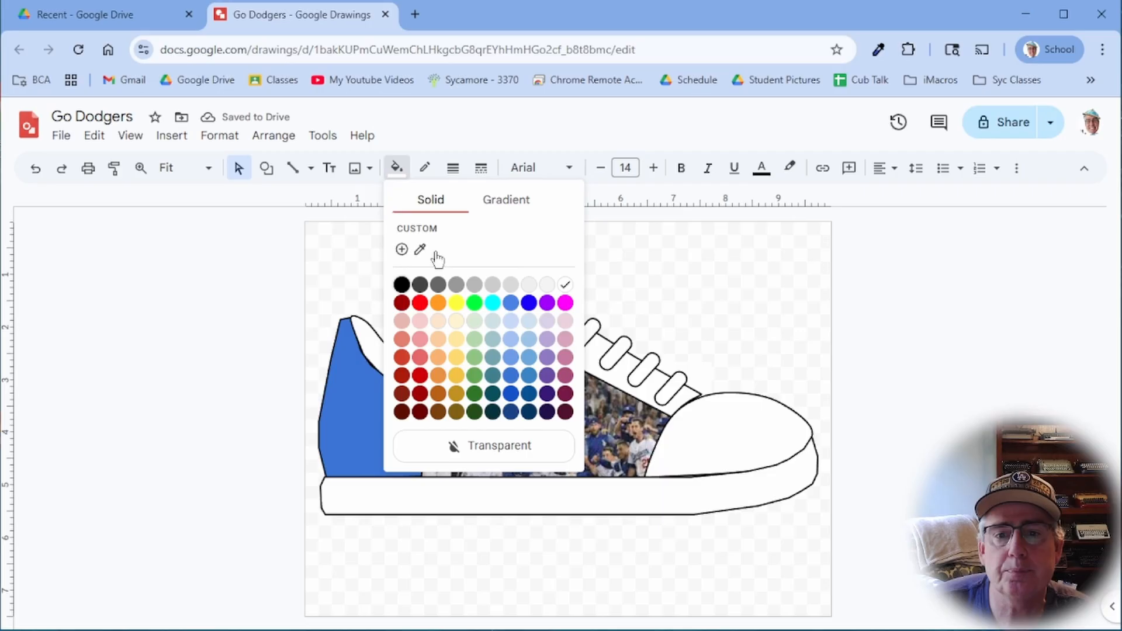
left_click(456, 284)
left_click(917, 346)
Return the ankle opening's masking rectangle to a white fill
left_click(439, 348)
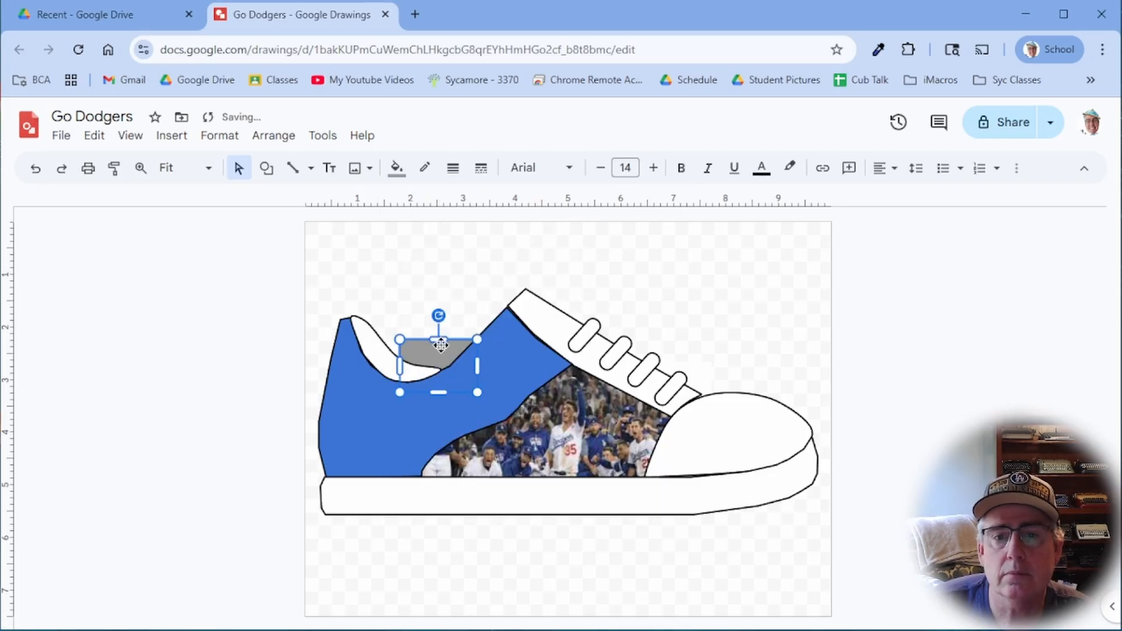
left_click(396, 168)
left_click(567, 289)
left_click(921, 370)
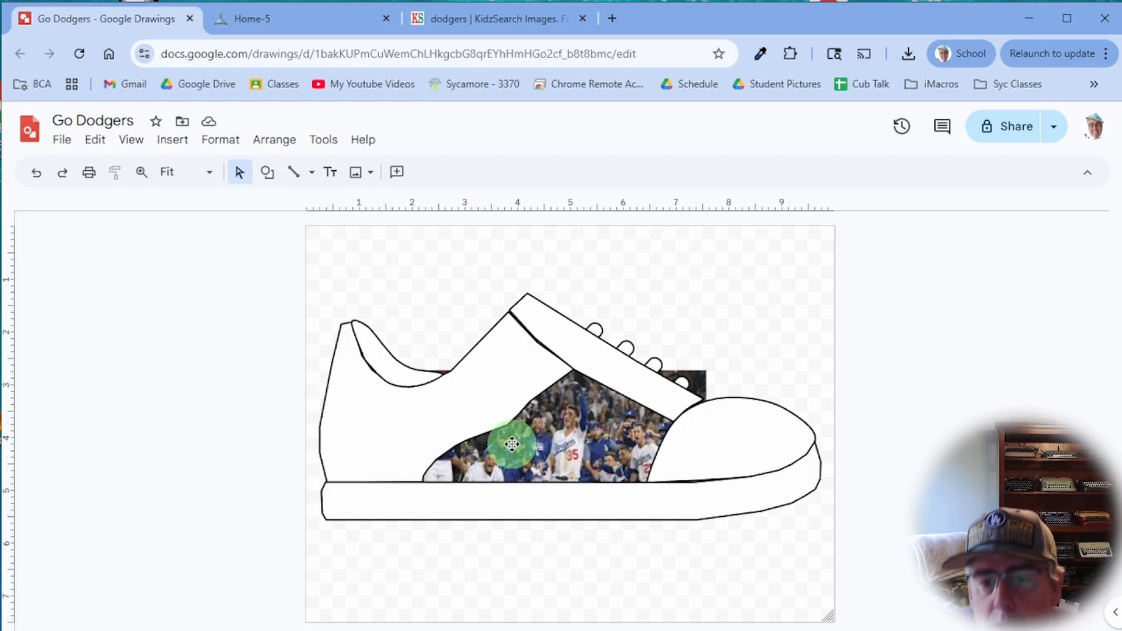
Send the lace strip to the back so the laces lie on top of it
left_click(566, 337)
right_click(566, 339)
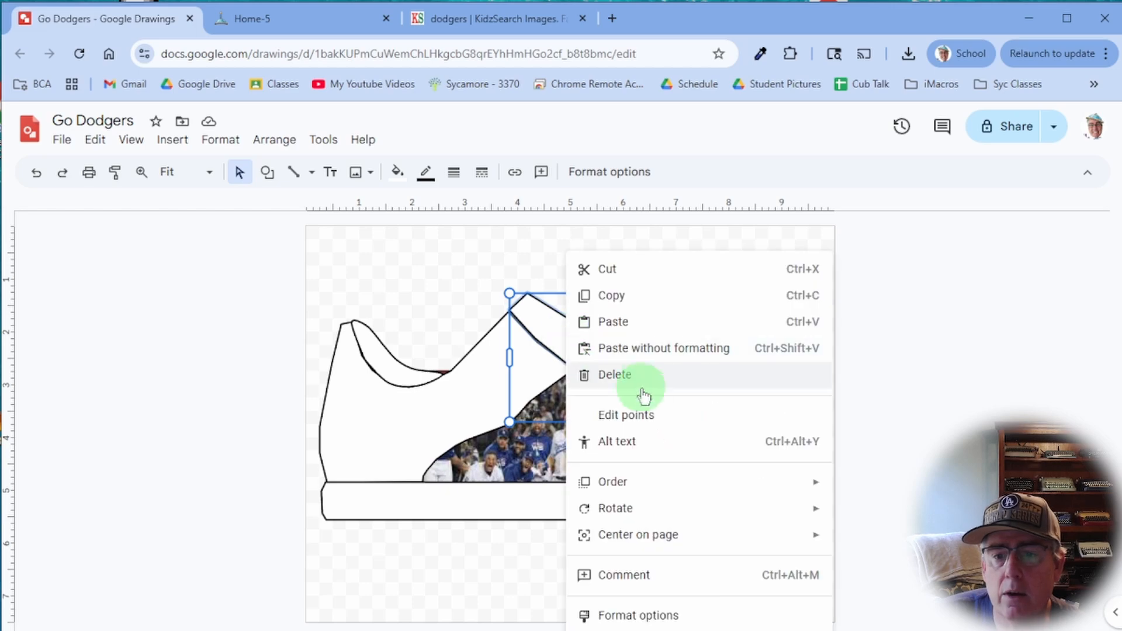
mouse_move(792, 488)
left_click(917, 573)
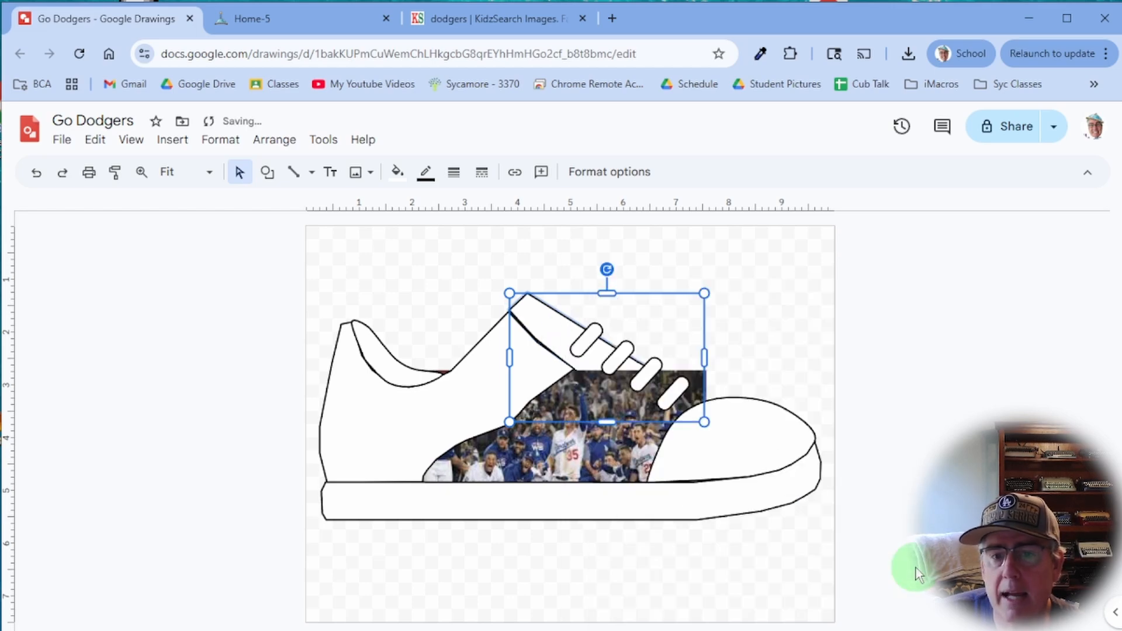
left_click(841, 460)
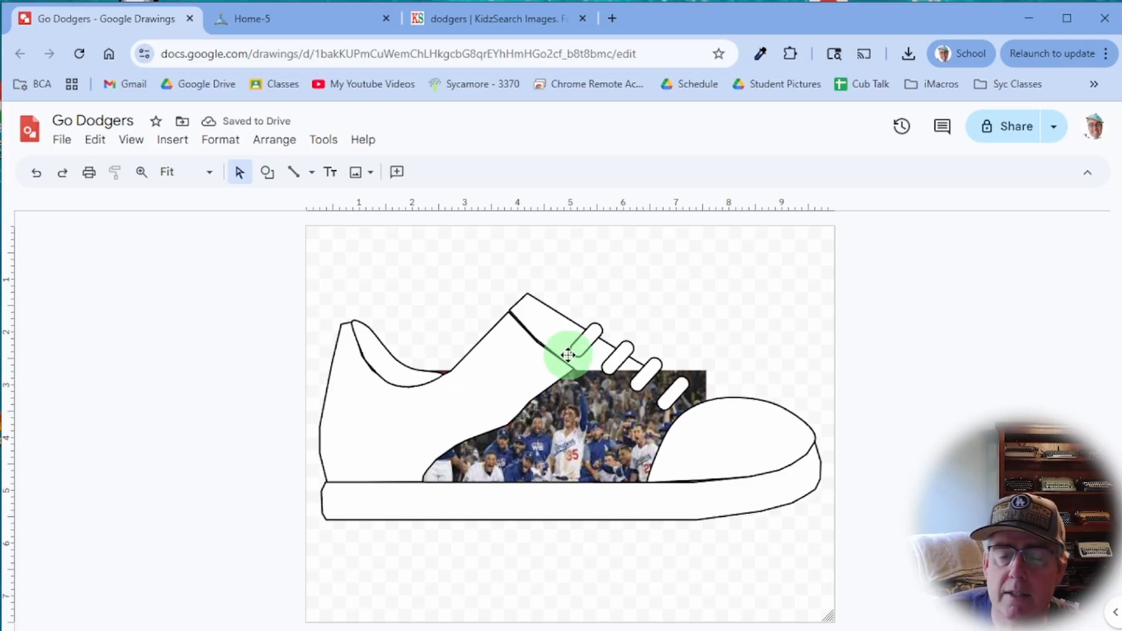
Send the team photo to the back, behind the lace strip
left_click(600, 428)
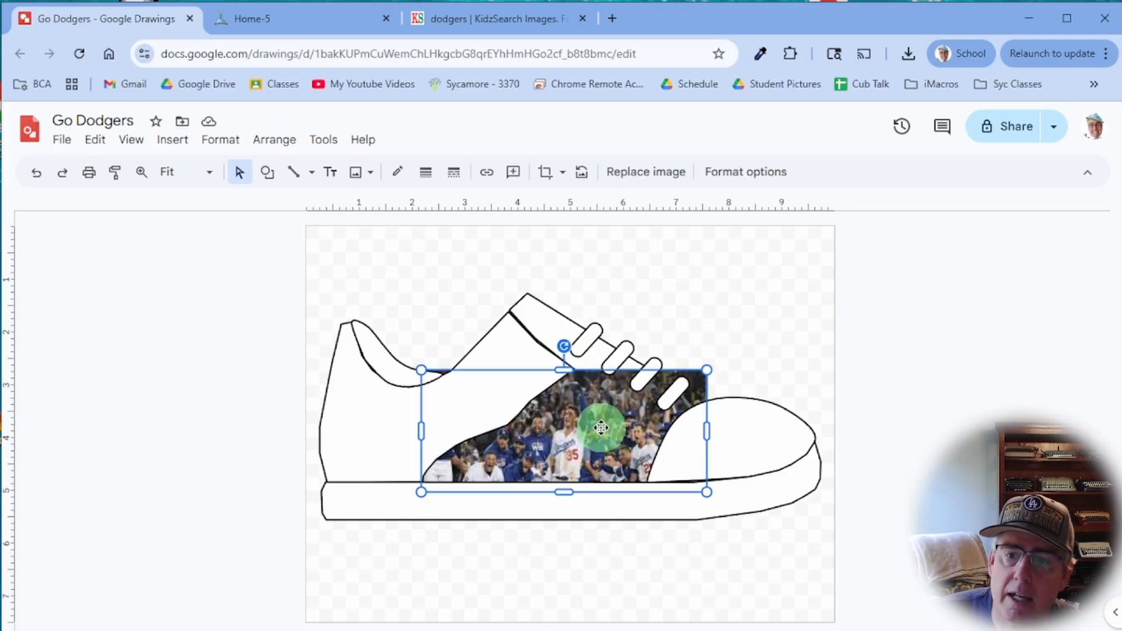
right_click(639, 431)
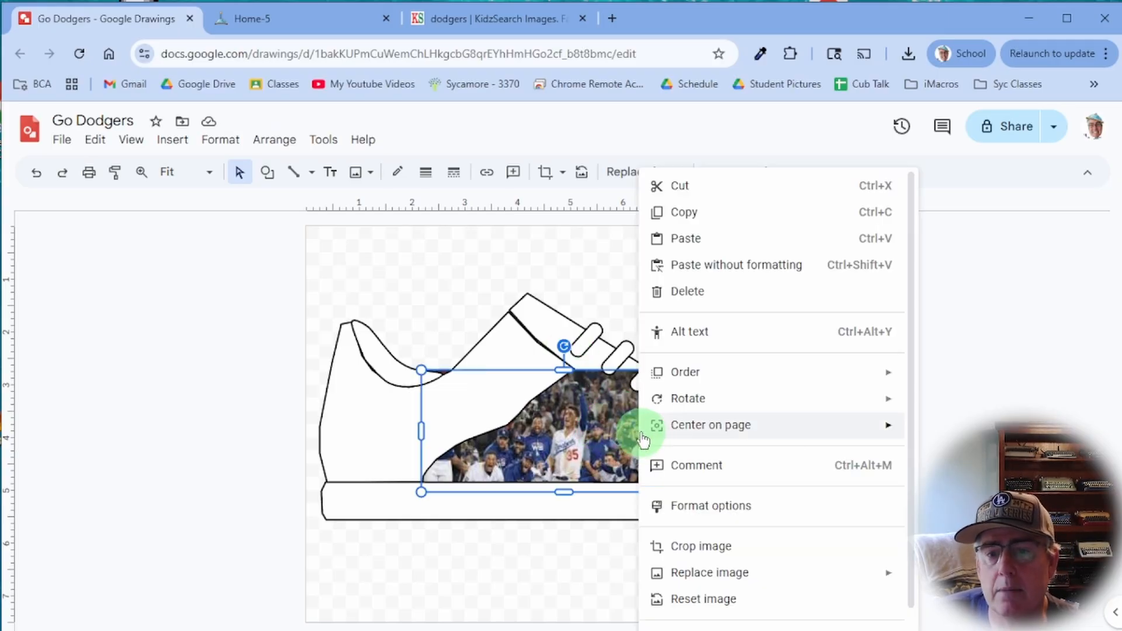
mouse_move(723, 374)
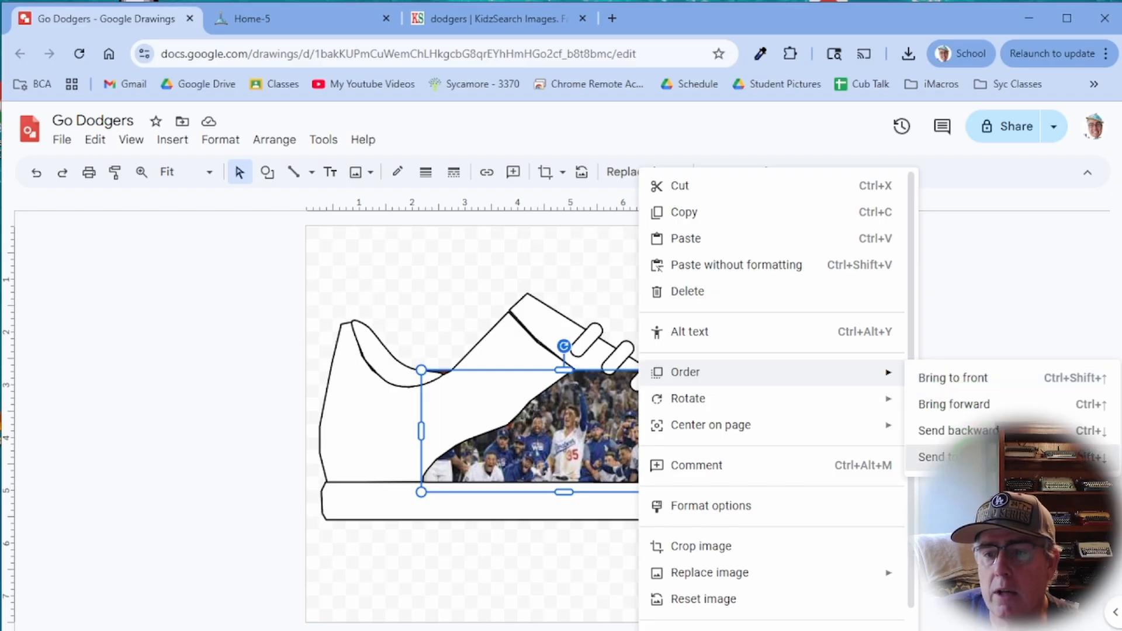
left_click(923, 455)
left_click(703, 428)
left_click(696, 407)
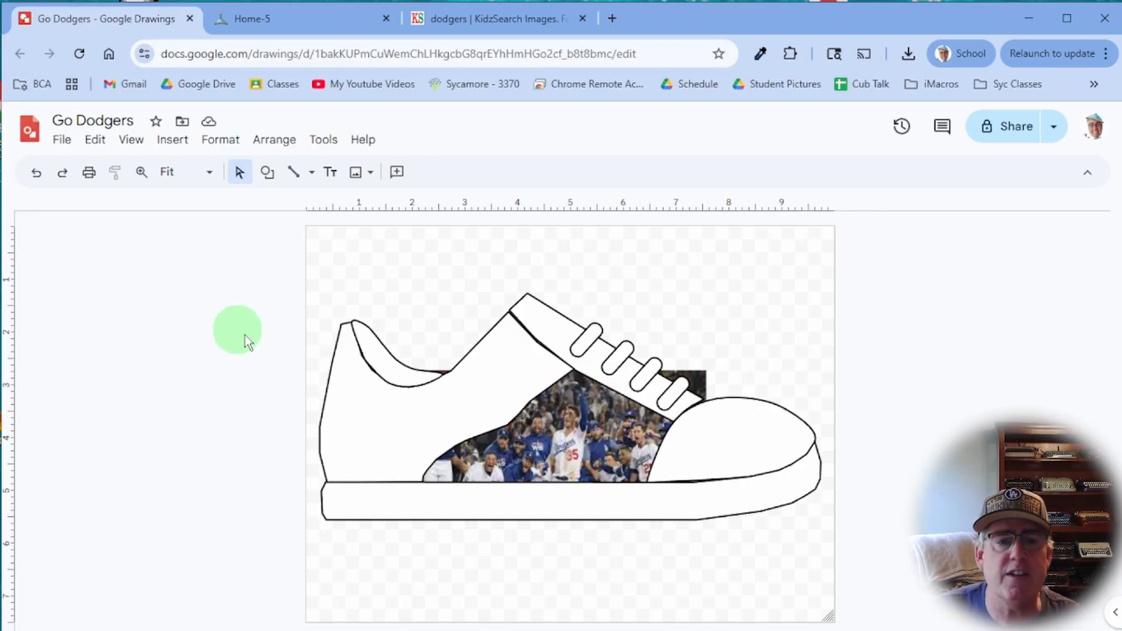
Fill the shoe's heel and ankle section with blue and clear the selection
left_click(366, 436)
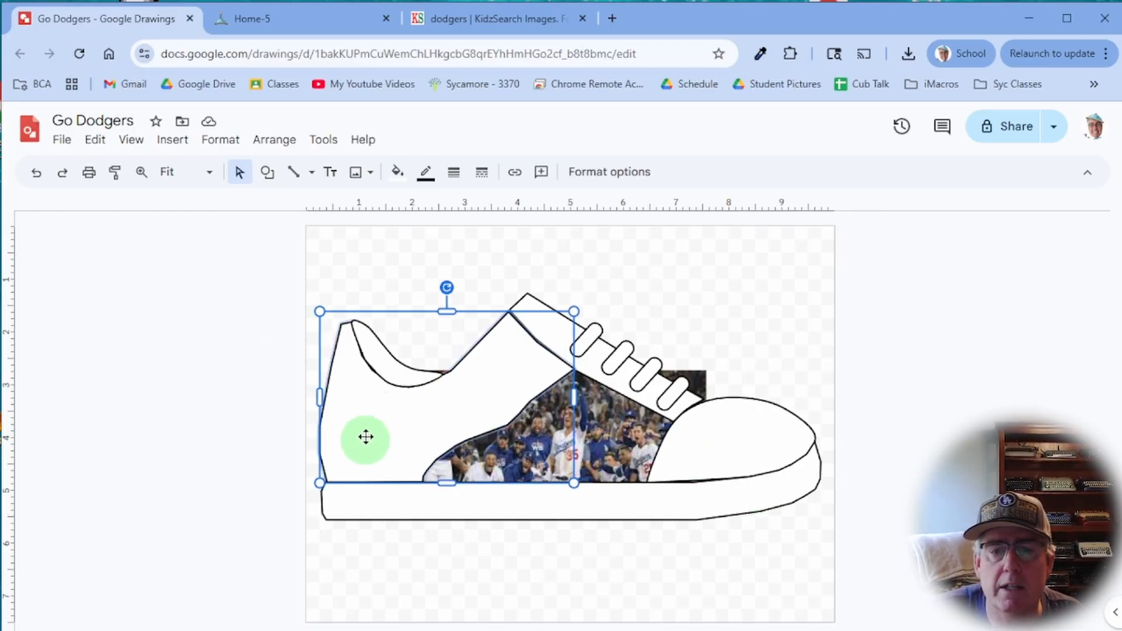
left_click(397, 171)
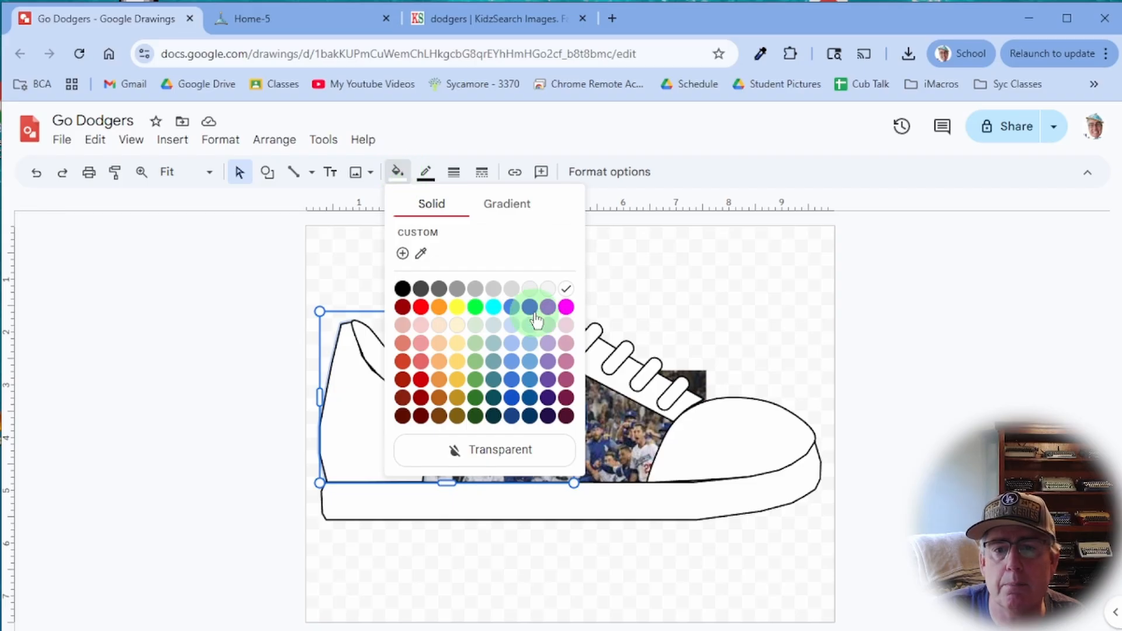
left_click(512, 379)
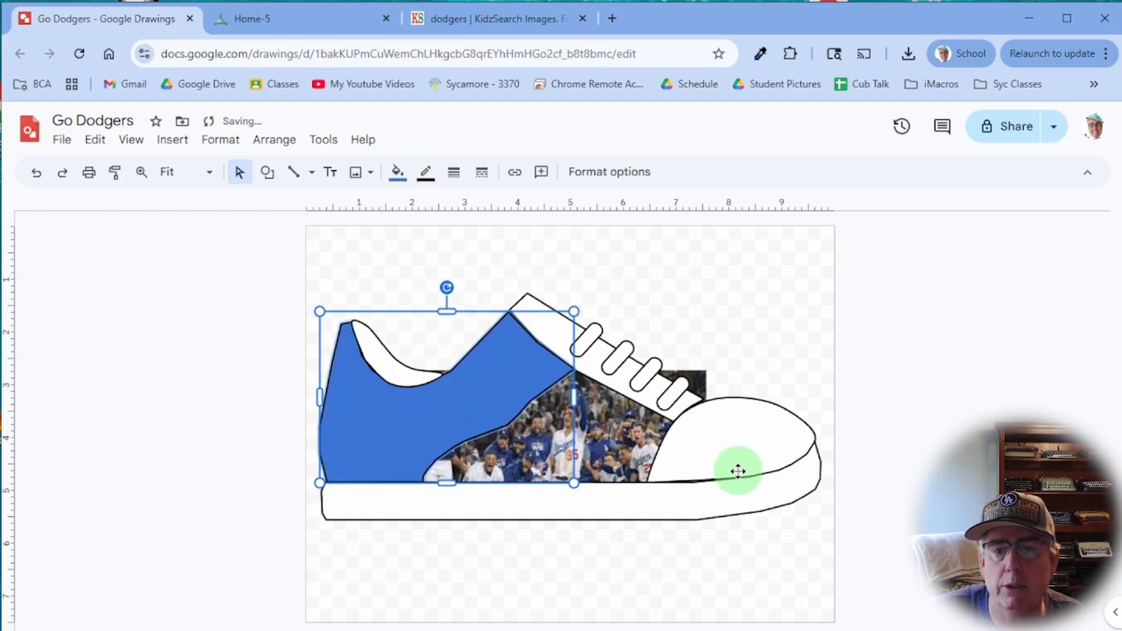
left_click(734, 461)
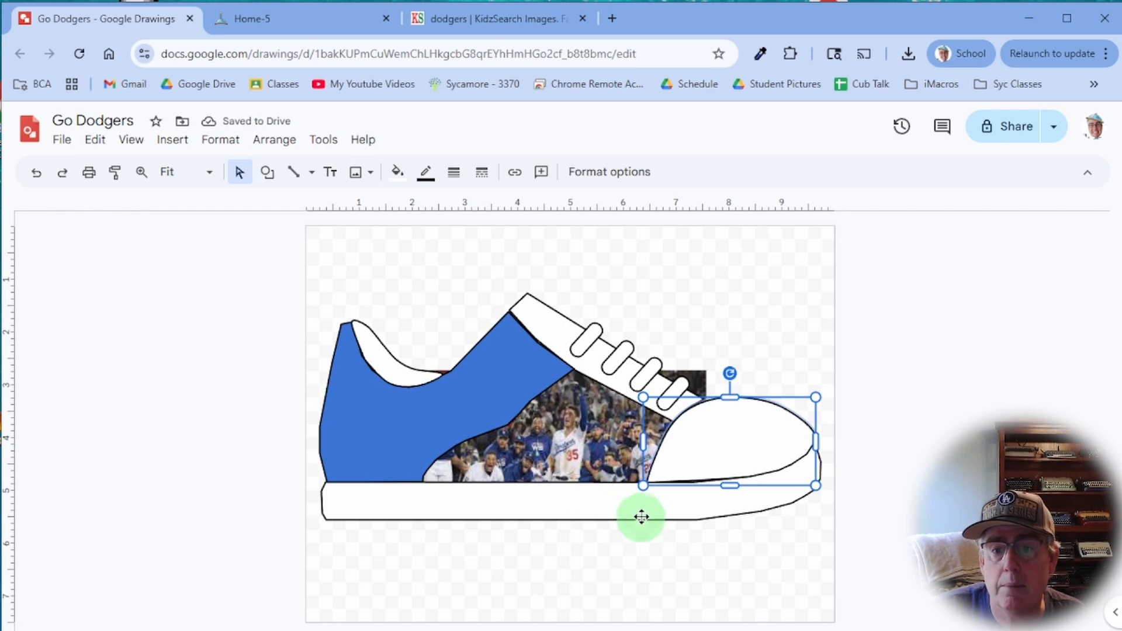
left_click(796, 321)
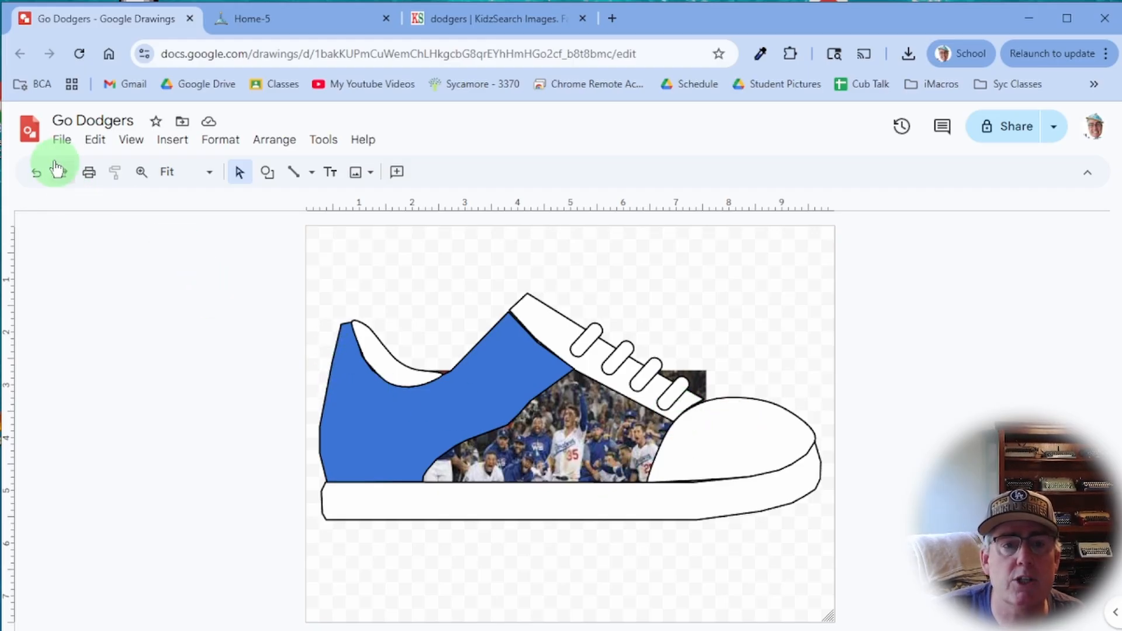
Download the drawing as a JPEG image named "dodger shoe" in the Downloads folder
left_click(62, 144)
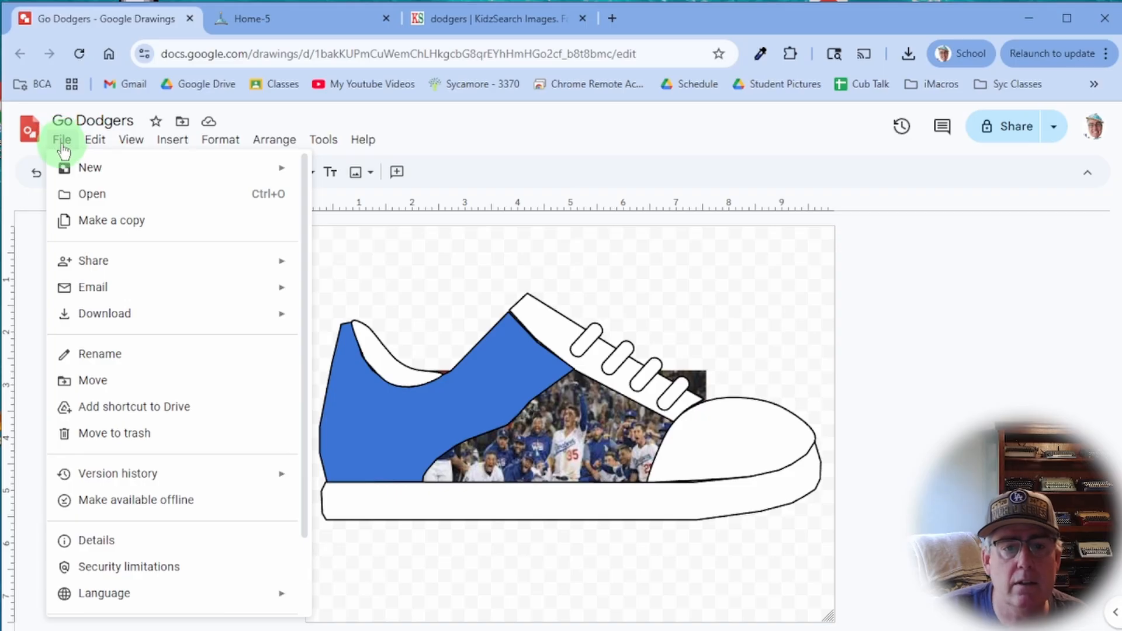
mouse_move(146, 324)
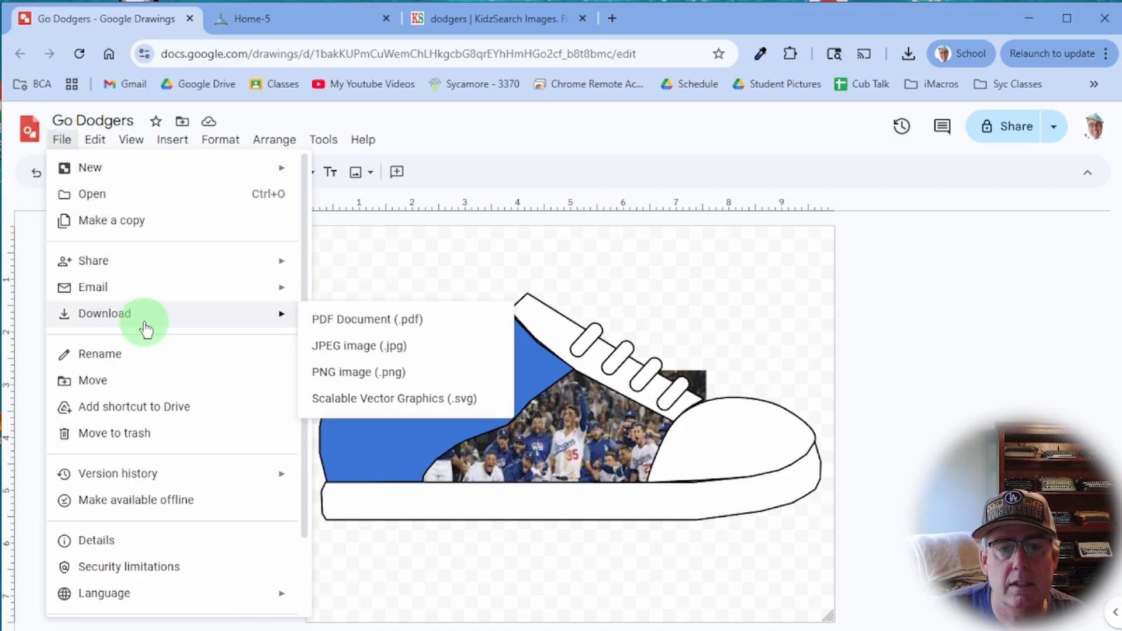
left_click(371, 345)
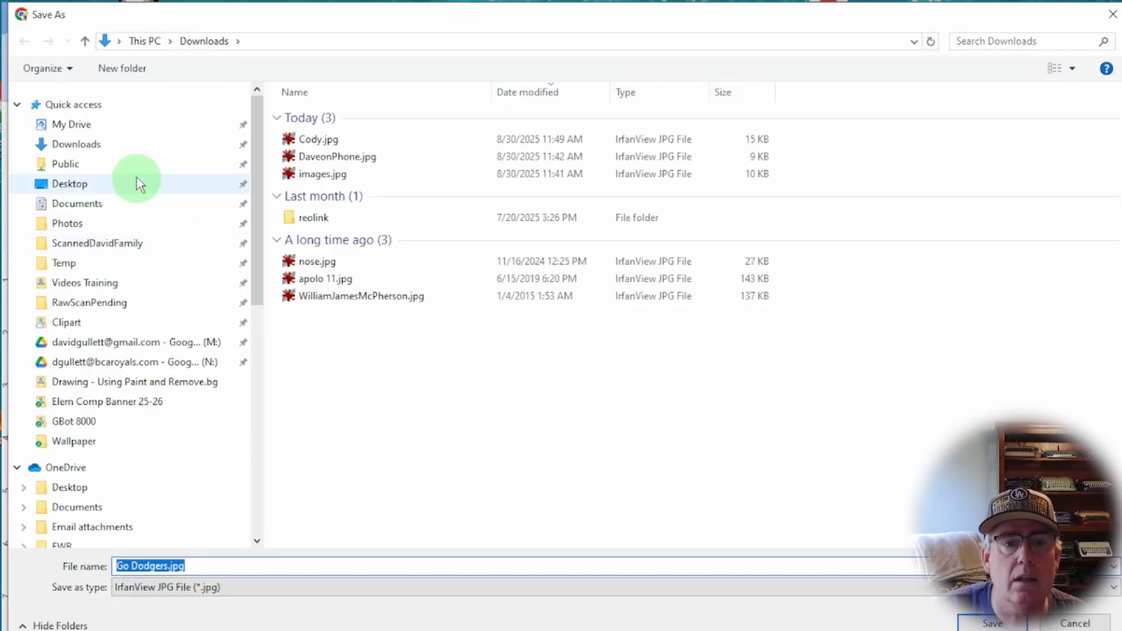
left_click(121, 146)
left_click(261, 564)
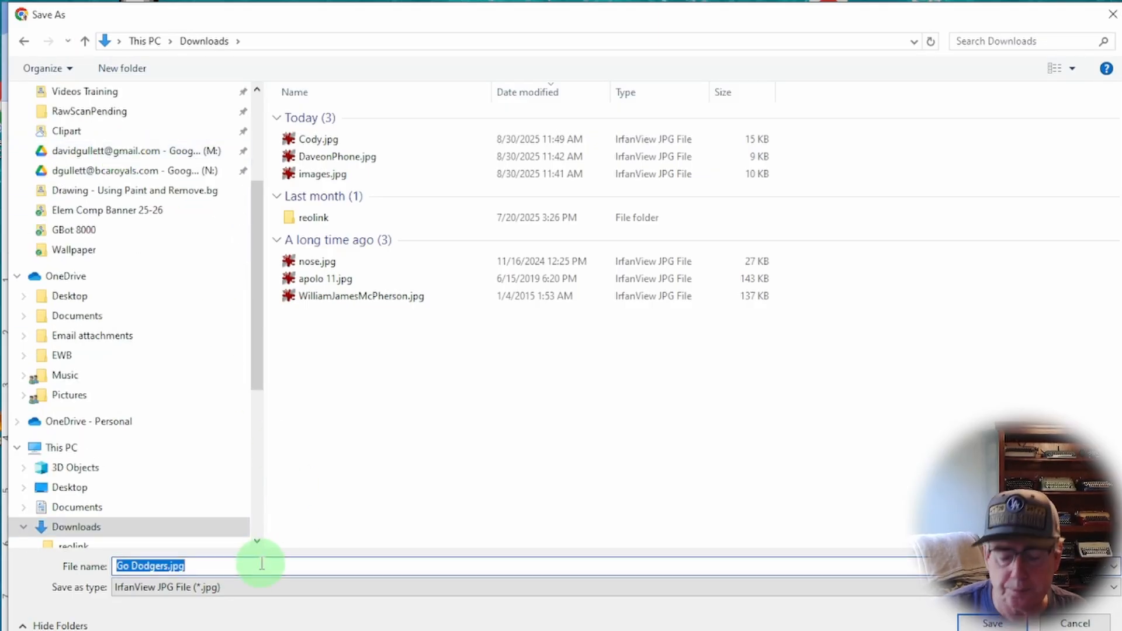
type("dodger")
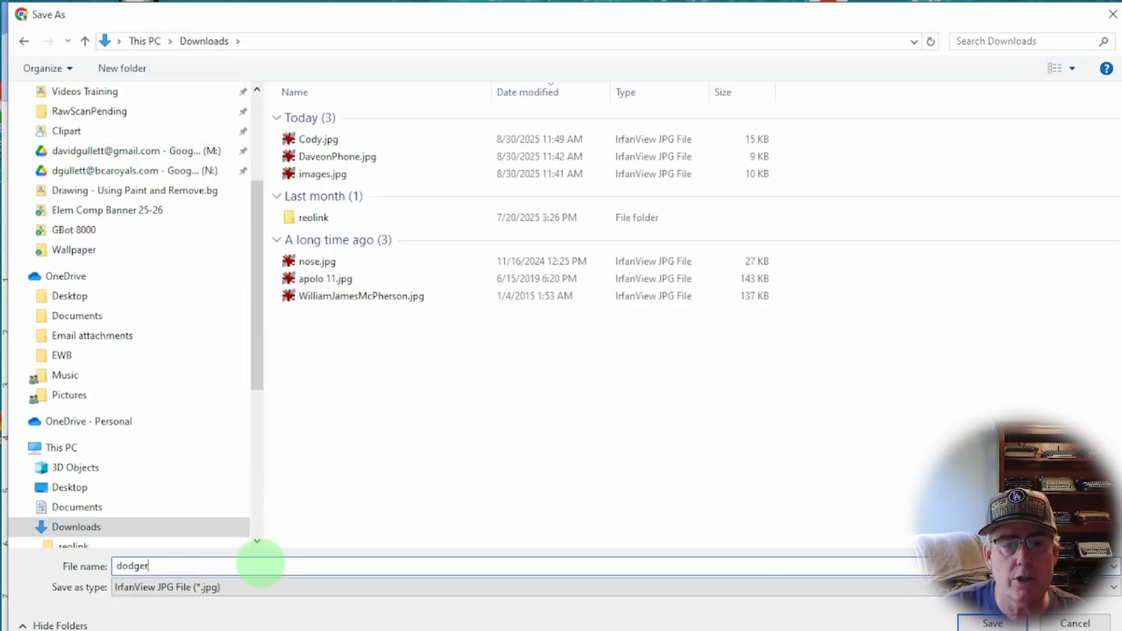
type(" shoe")
key("Return")
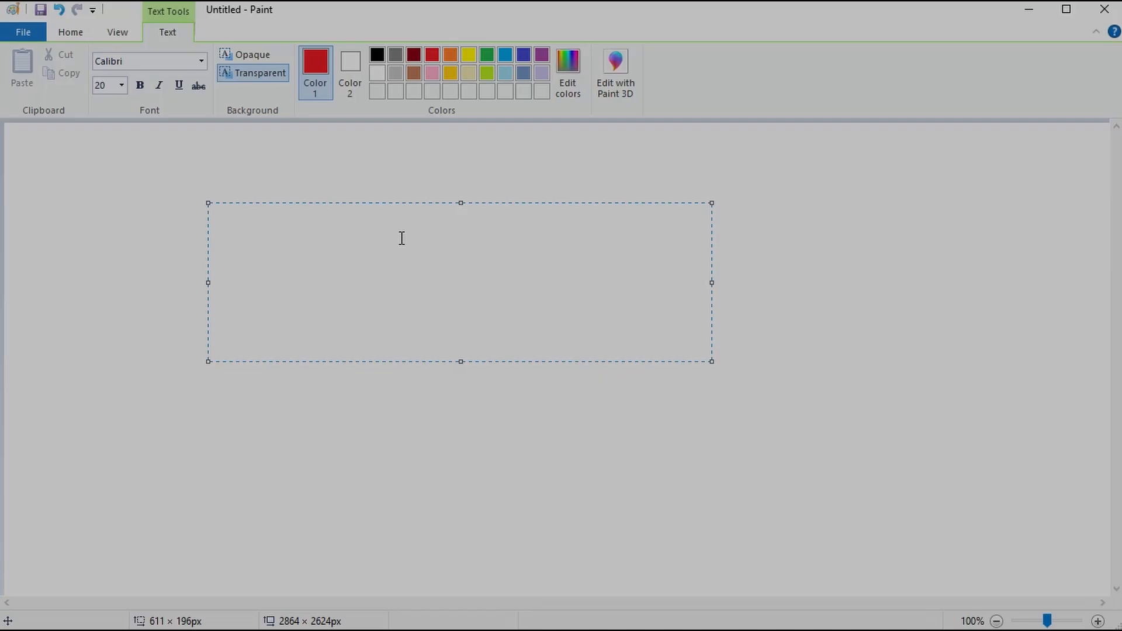
type("H")
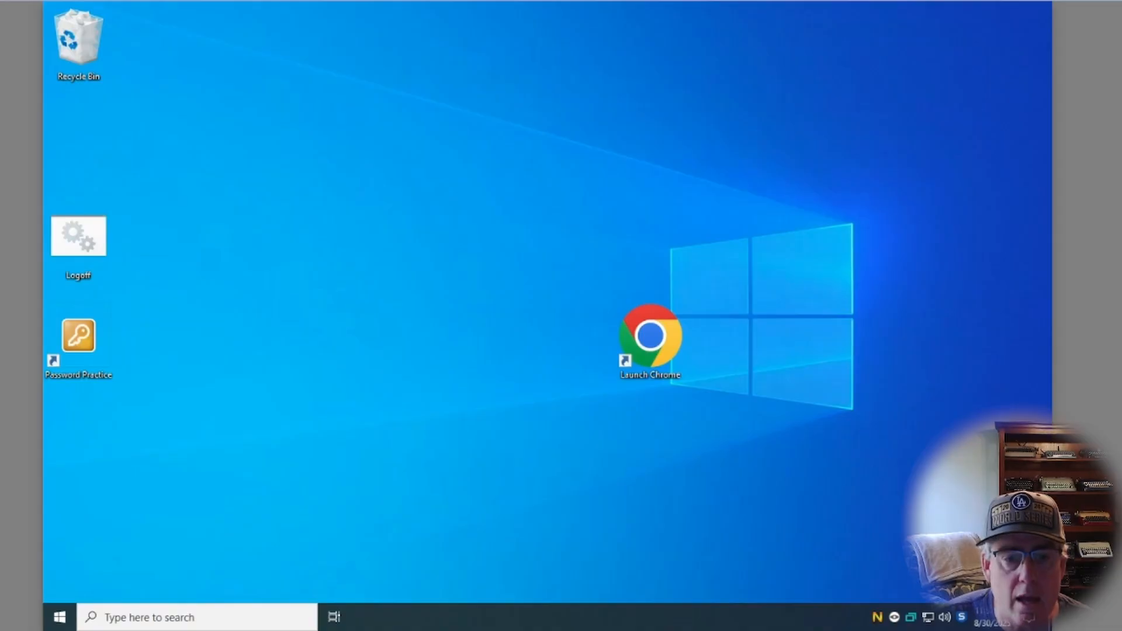
Search Windows for "paint" and launch the Paint app
left_click(124, 618)
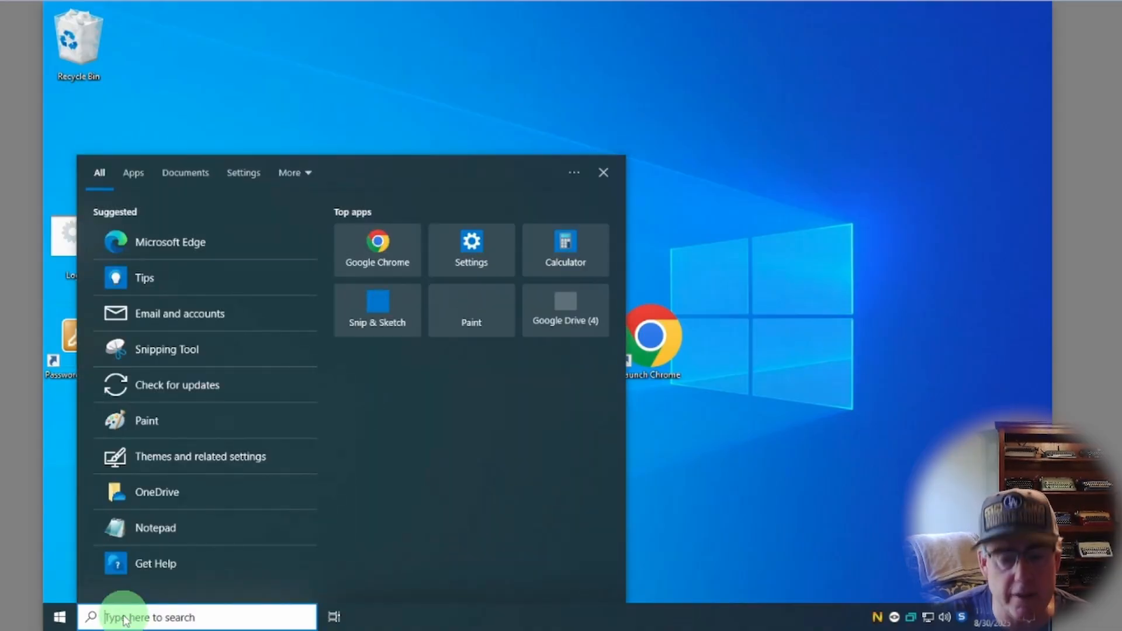
type("pain")
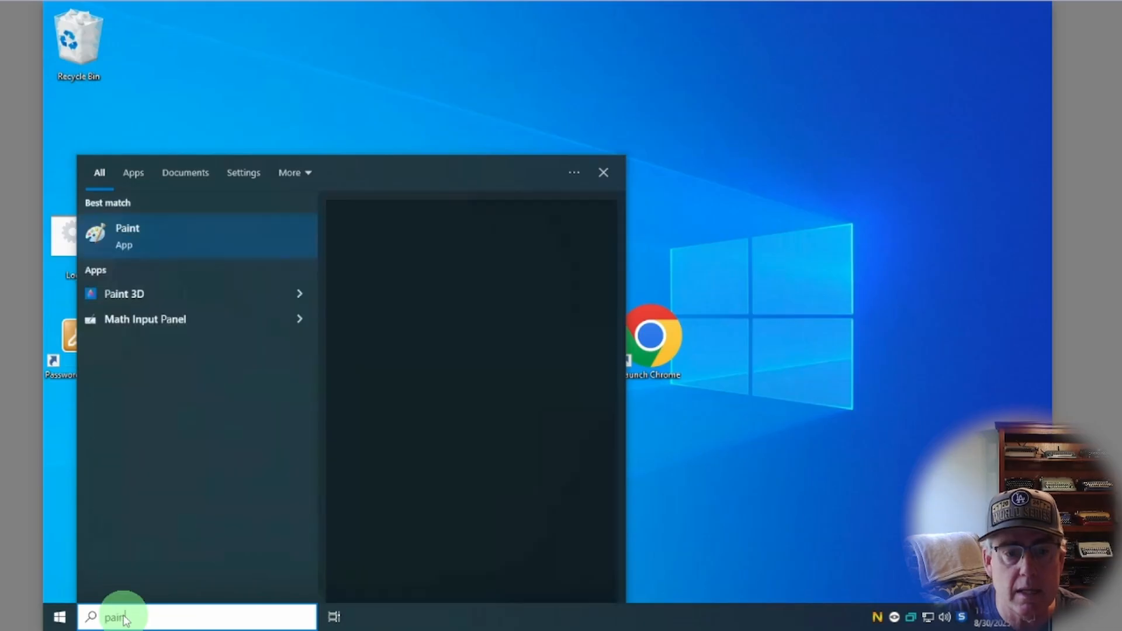
type("t")
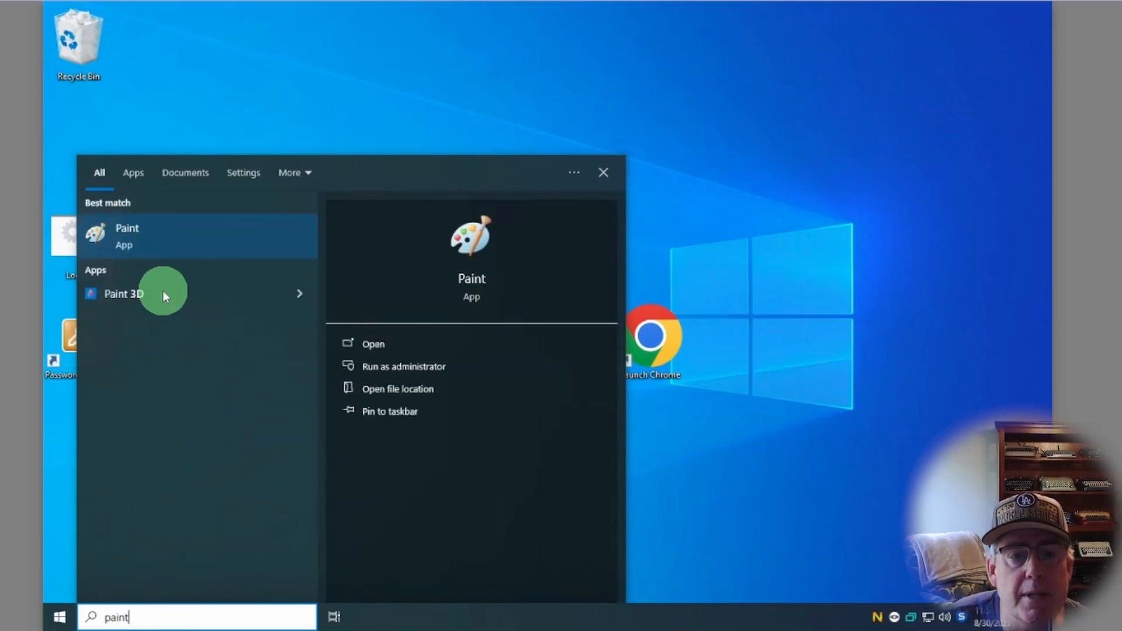
left_click(157, 236)
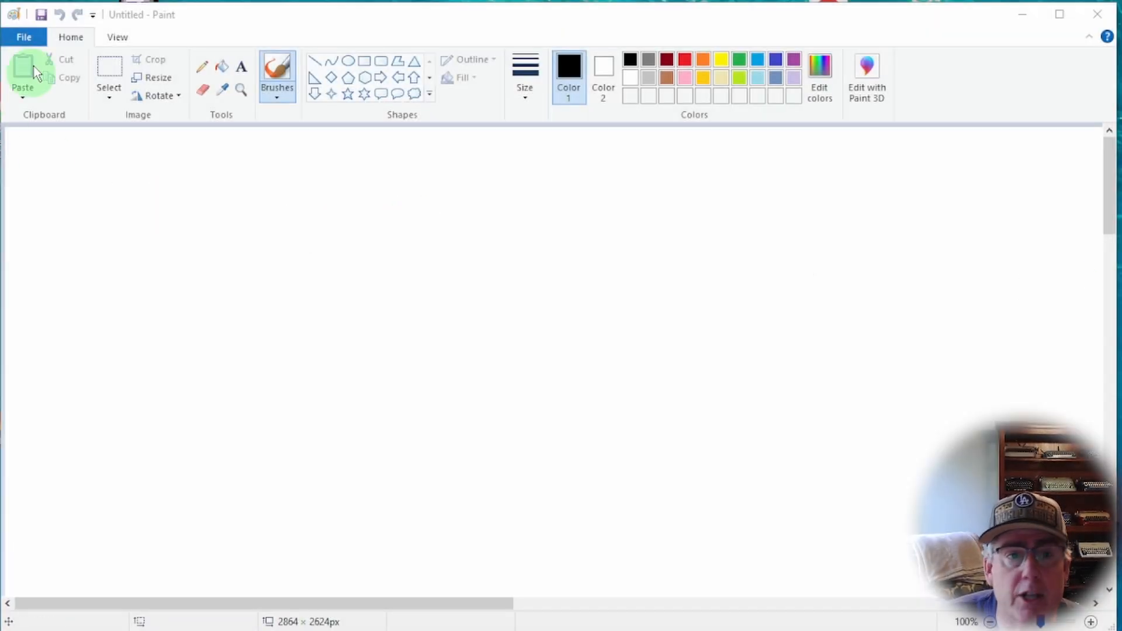
Open the picture dodger shoe.jpg from the Downloads folder
left_click(32, 38)
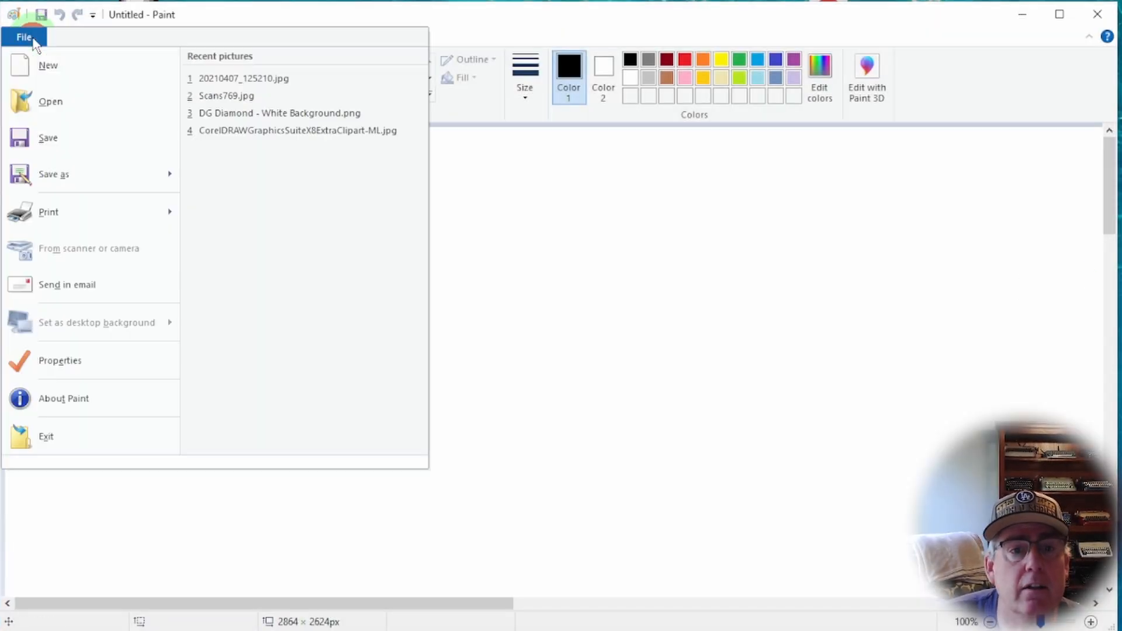
left_click(46, 114)
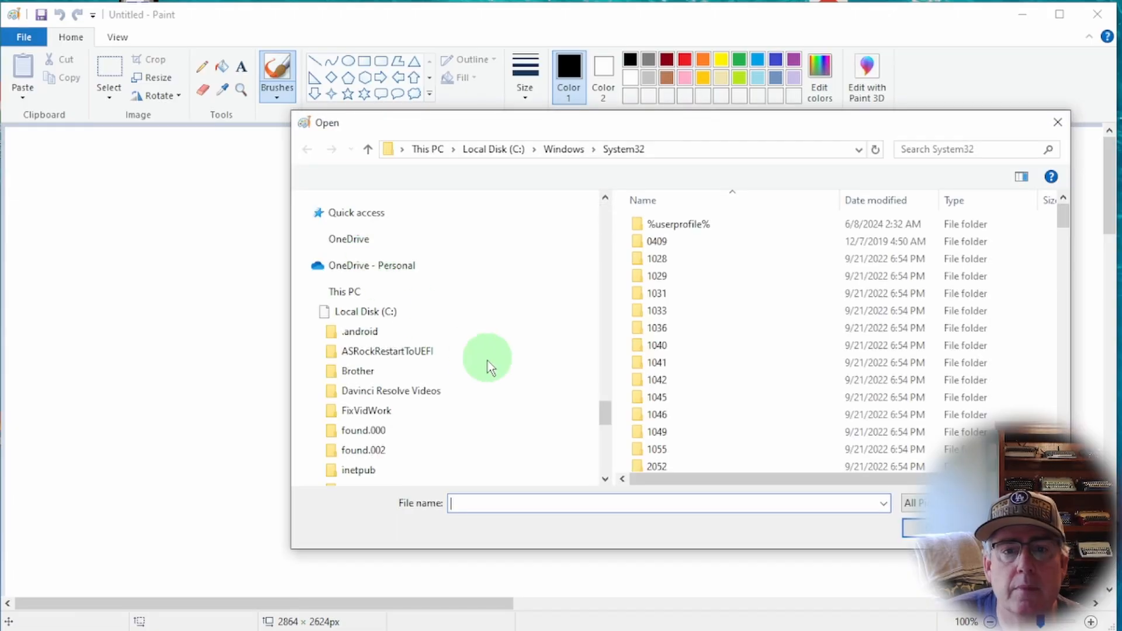
scroll(430, 298, "up", 15)
scroll(429, 297, "up", 15)
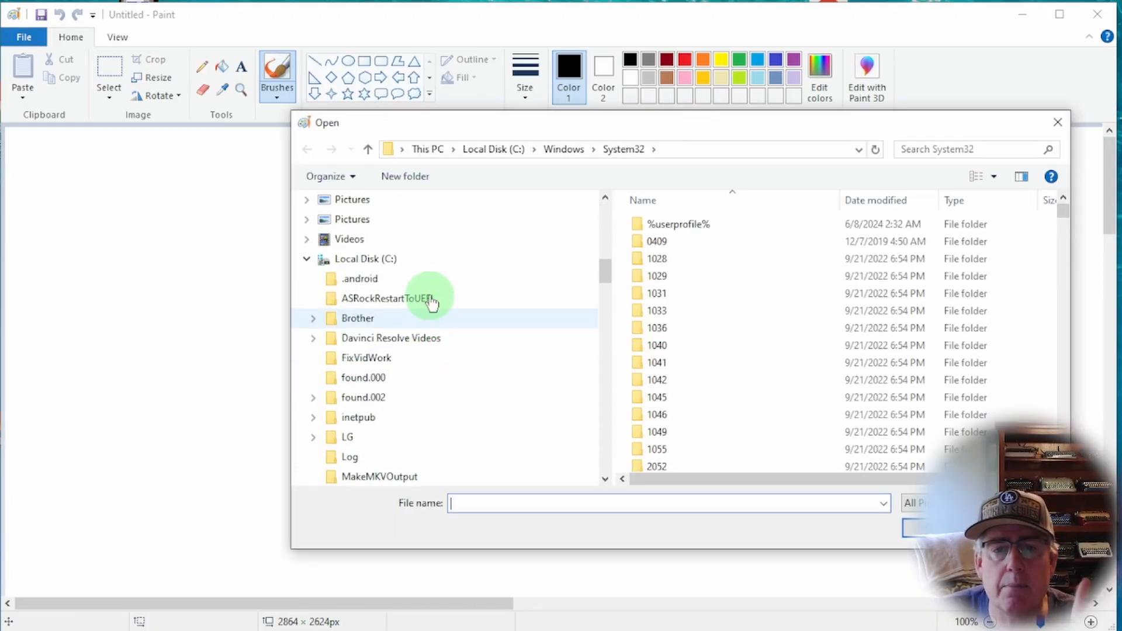
left_click(400, 258)
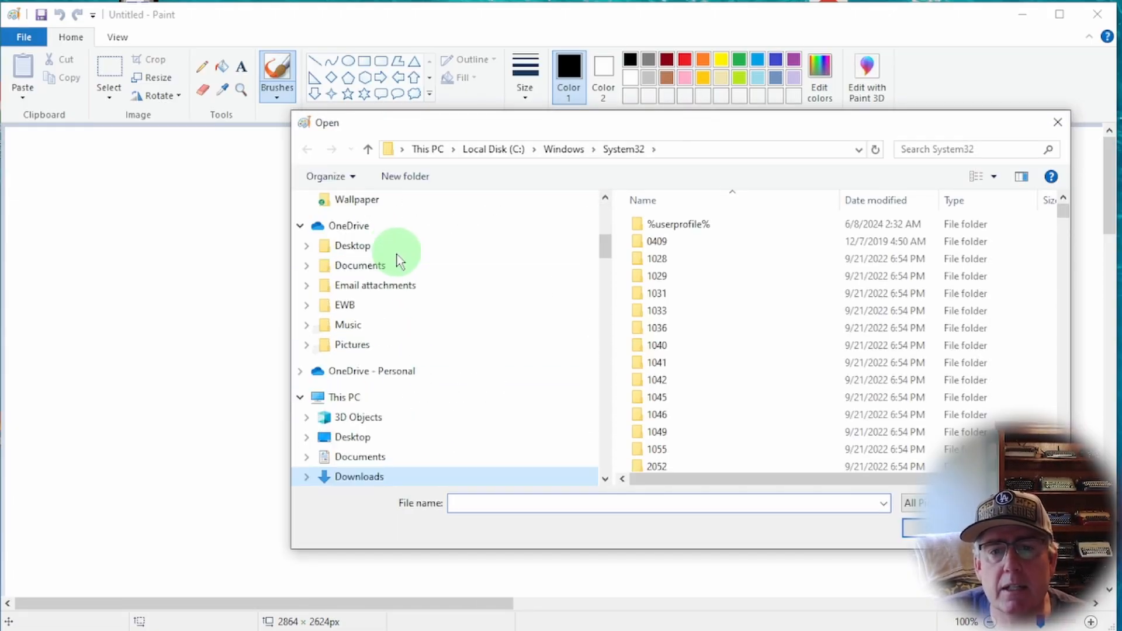
left_click(759, 248)
double_click(759, 247)
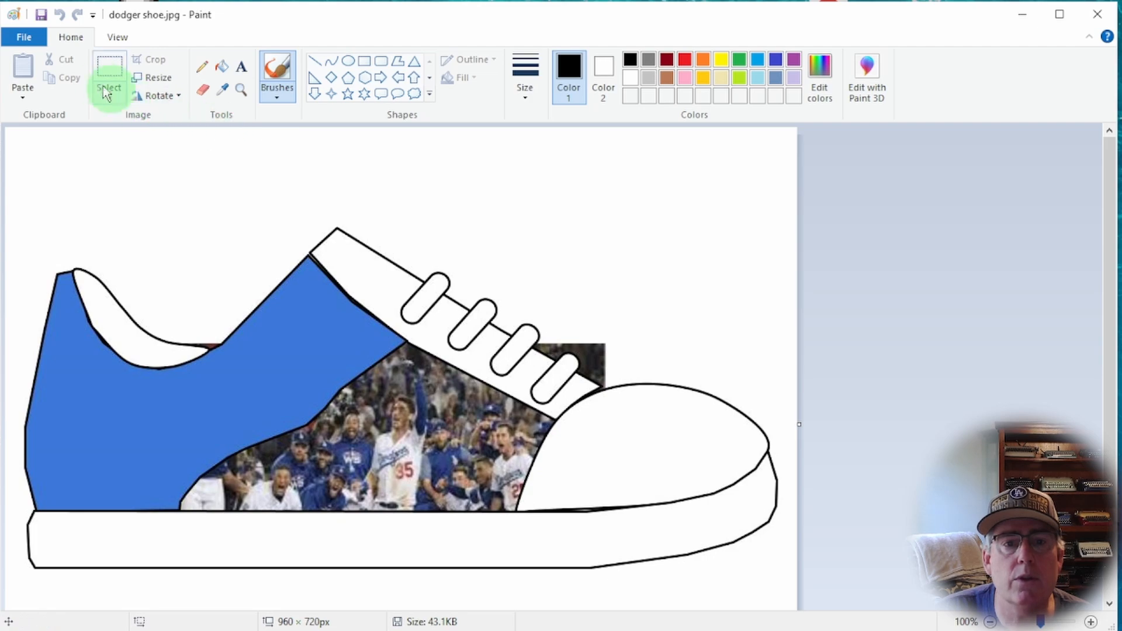
Brush white over the outer corner of the team photo that sticks out above the shoe's front laces
left_click(240, 89)
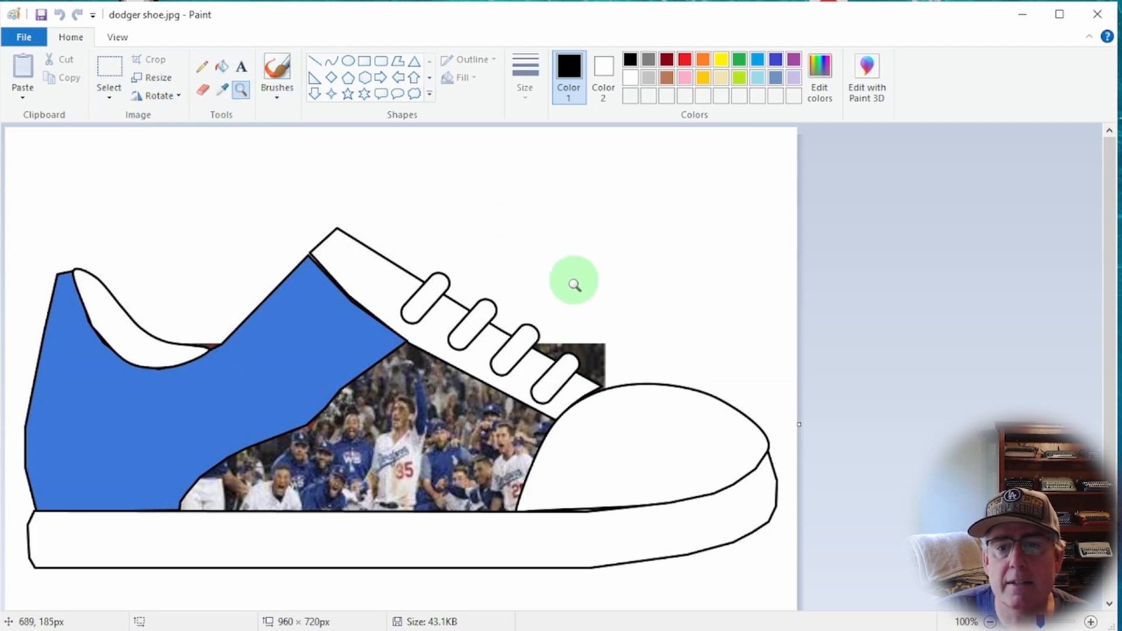
left_click(505, 336)
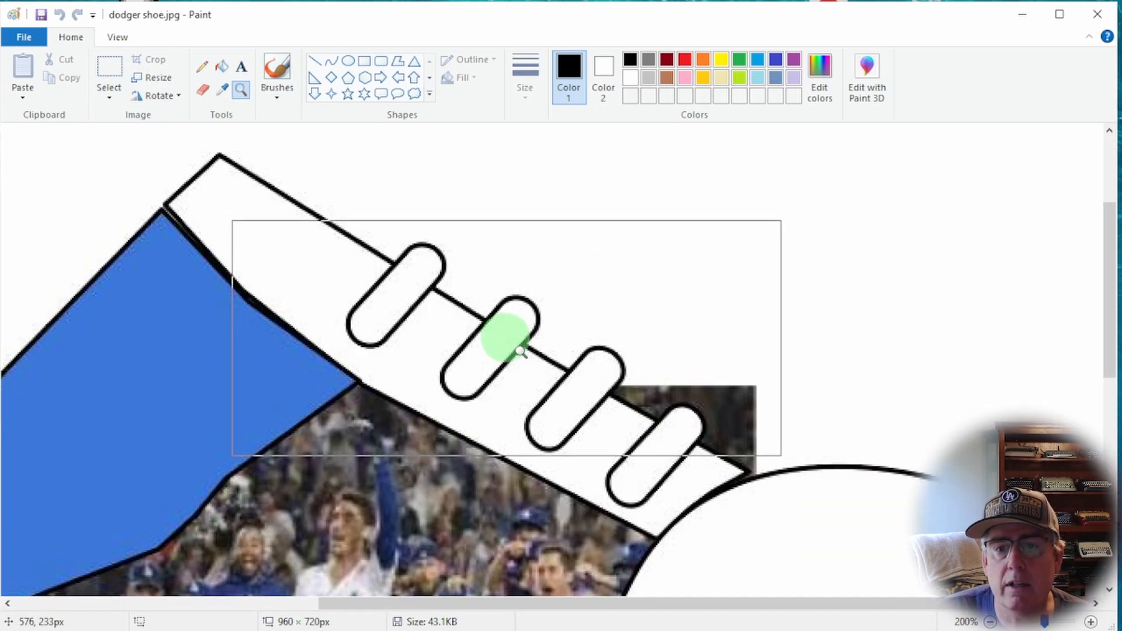
left_click(691, 374)
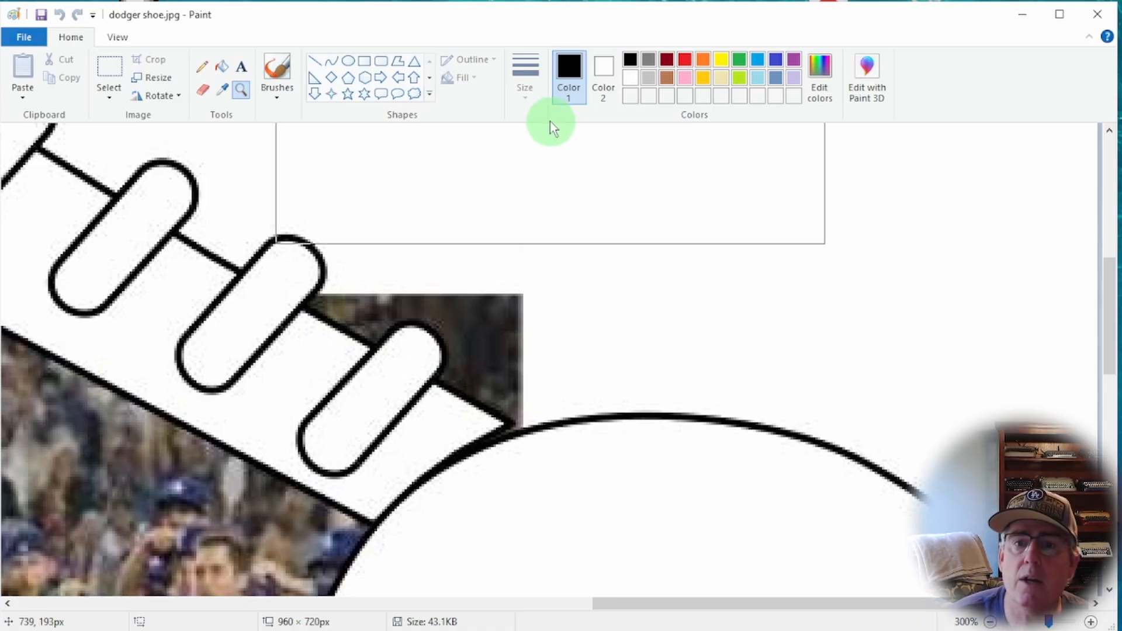
left_click(632, 86)
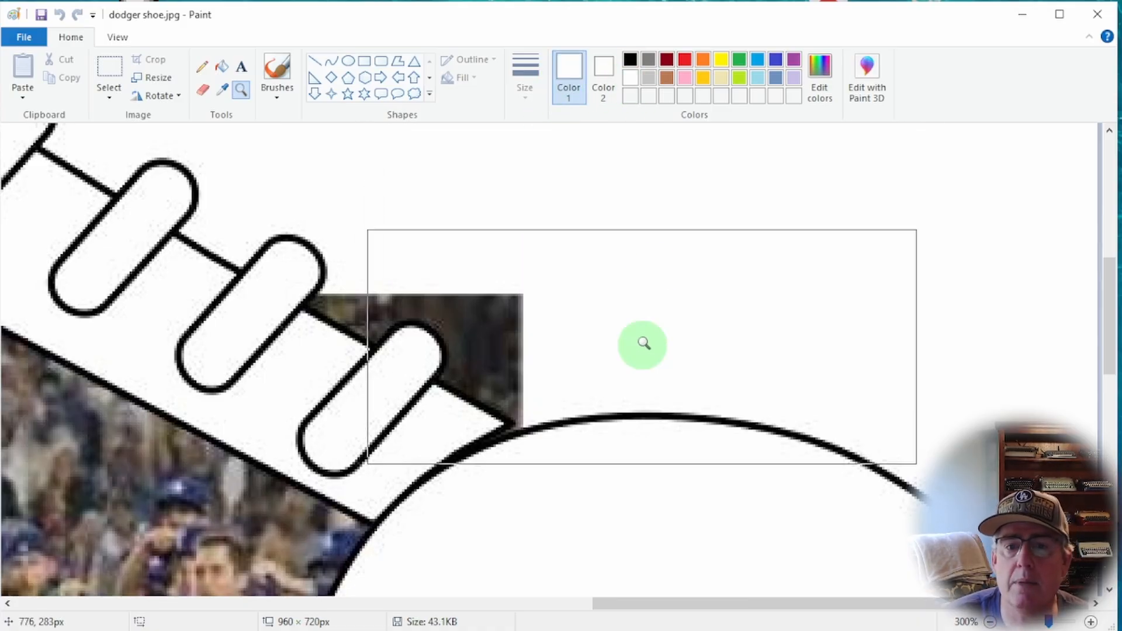
left_click(202, 66)
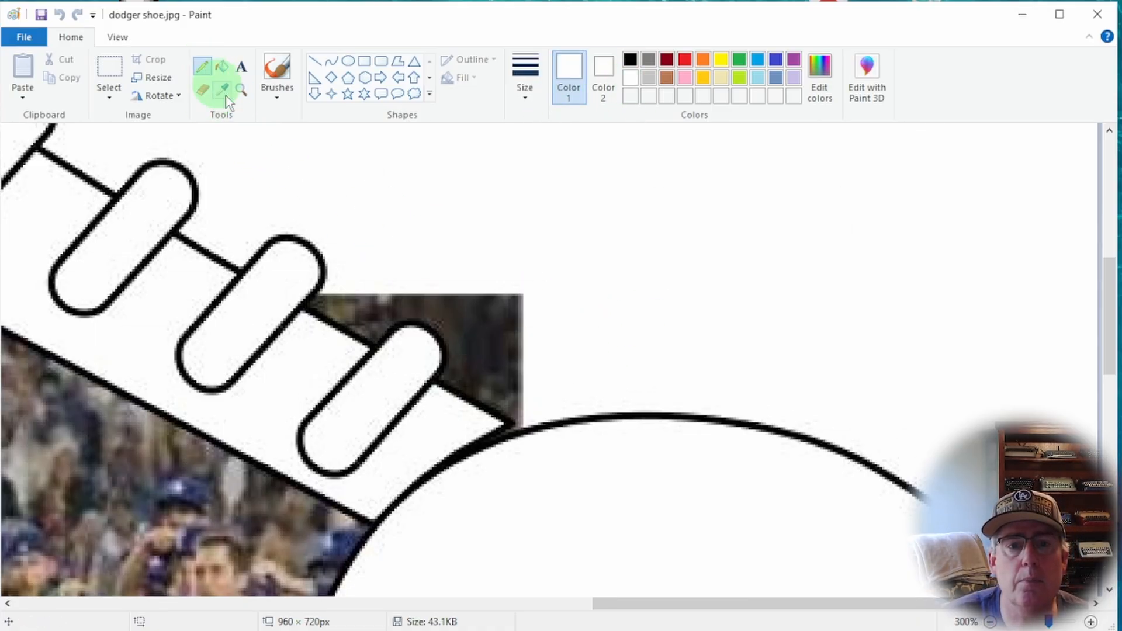
left_click(281, 99)
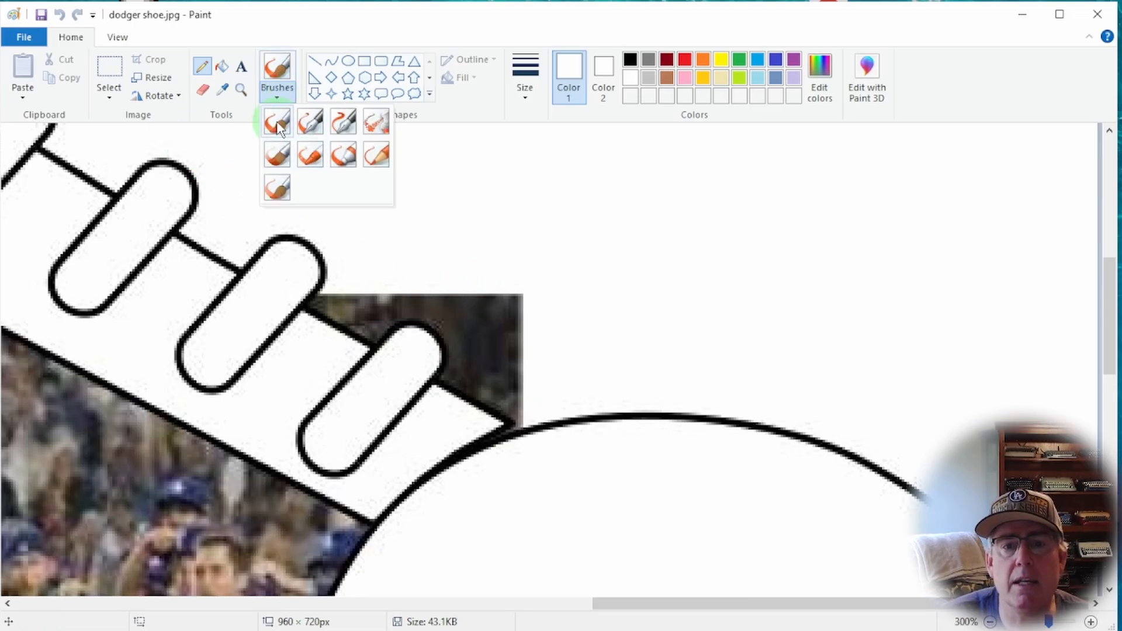
left_click(277, 126)
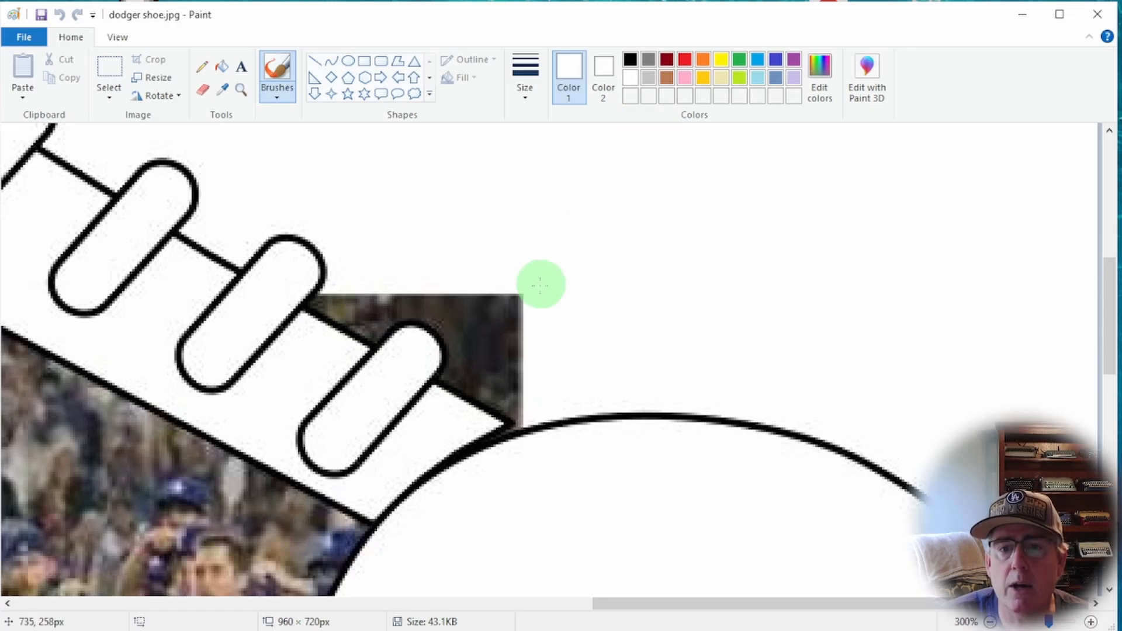
mouse_move(510, 306)
left_mouse_down()
mouse_move(515, 284)
mouse_move(523, 311)
mouse_move(493, 285)
mouse_move(515, 322)
mouse_move(475, 301)
left_mouse_up()
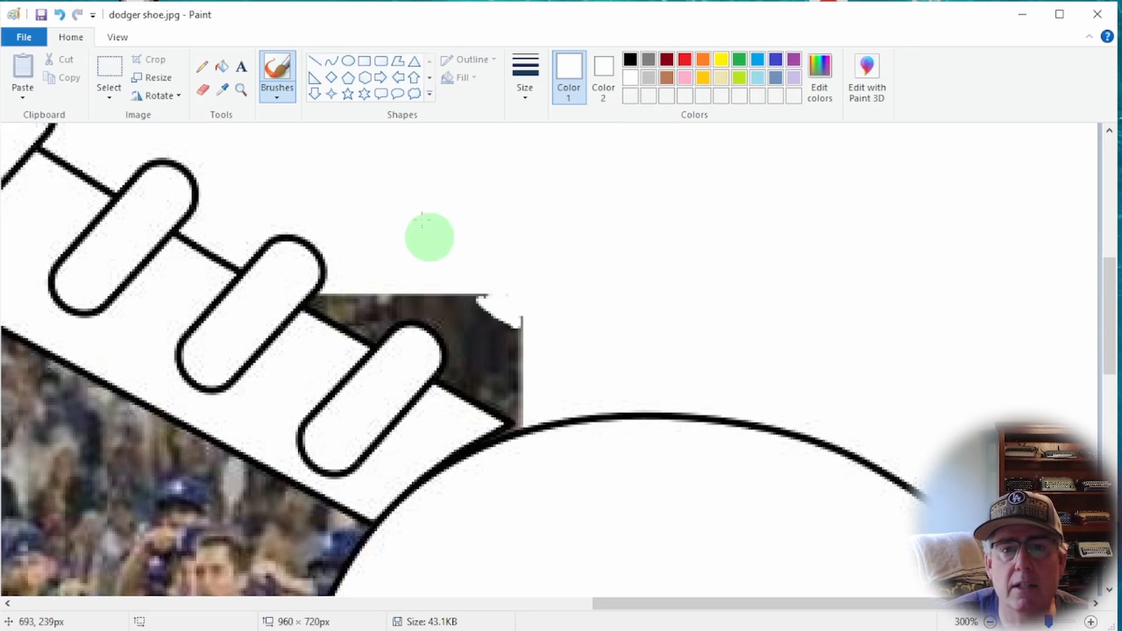
Set the brush to the thickest size and paint white over the photo overhang around the two front laces
left_click(275, 98)
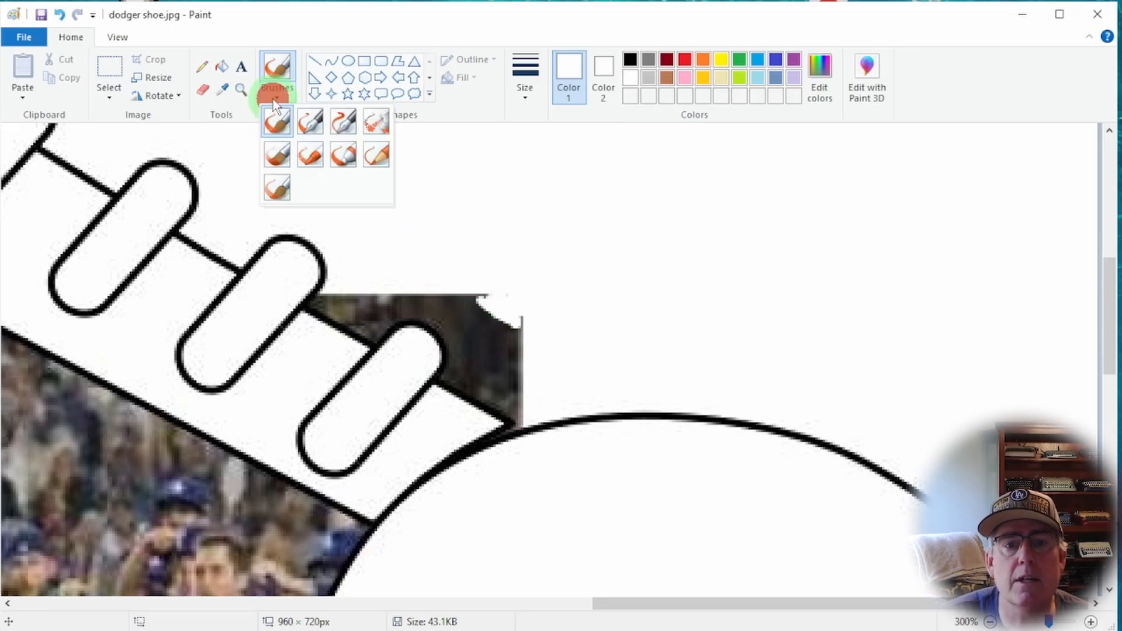
left_click(365, 39)
left_click(526, 103)
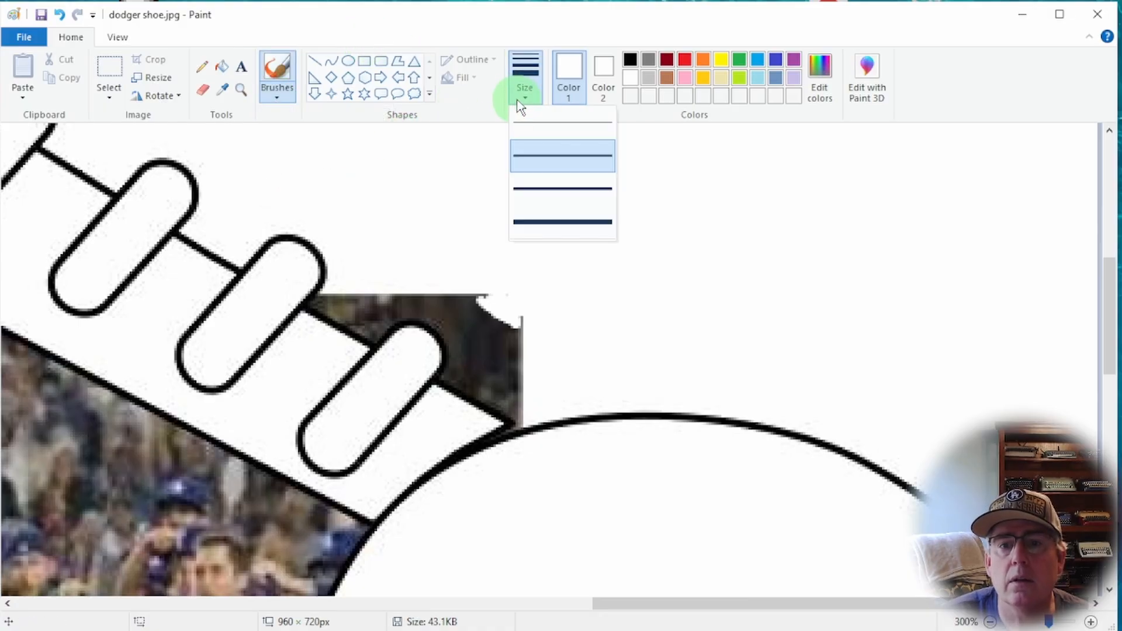
left_click(559, 218)
mouse_move(520, 299)
left_mouse_down()
mouse_move(483, 306)
mouse_move(524, 336)
mouse_move(504, 299)
mouse_move(486, 307)
mouse_move(510, 334)
mouse_move(512, 264)
mouse_move(490, 189)
mouse_move(452, 297)
mouse_move(456, 315)
mouse_move(471, 295)
mouse_move(521, 350)
mouse_move(521, 313)
mouse_move(495, 358)
mouse_move(524, 380)
mouse_move(497, 384)
mouse_move(427, 297)
mouse_move(442, 297)
mouse_move(481, 338)
mouse_move(467, 381)
left_mouse_up()
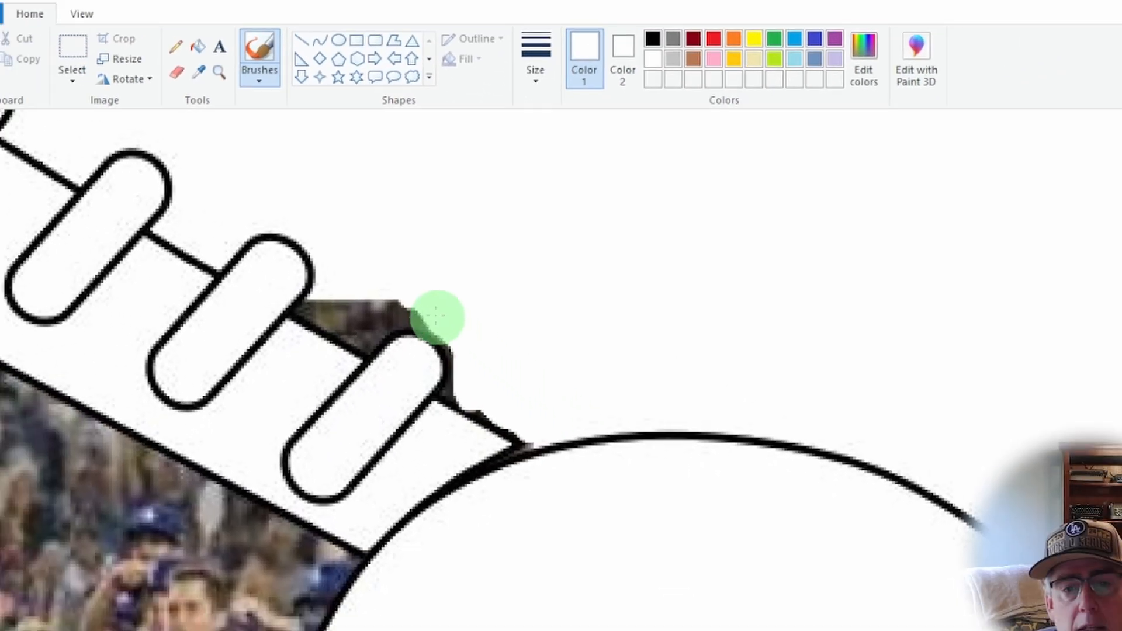
mouse_move(437, 317)
left_mouse_down()
mouse_move(411, 301)
mouse_move(352, 305)
left_mouse_up()
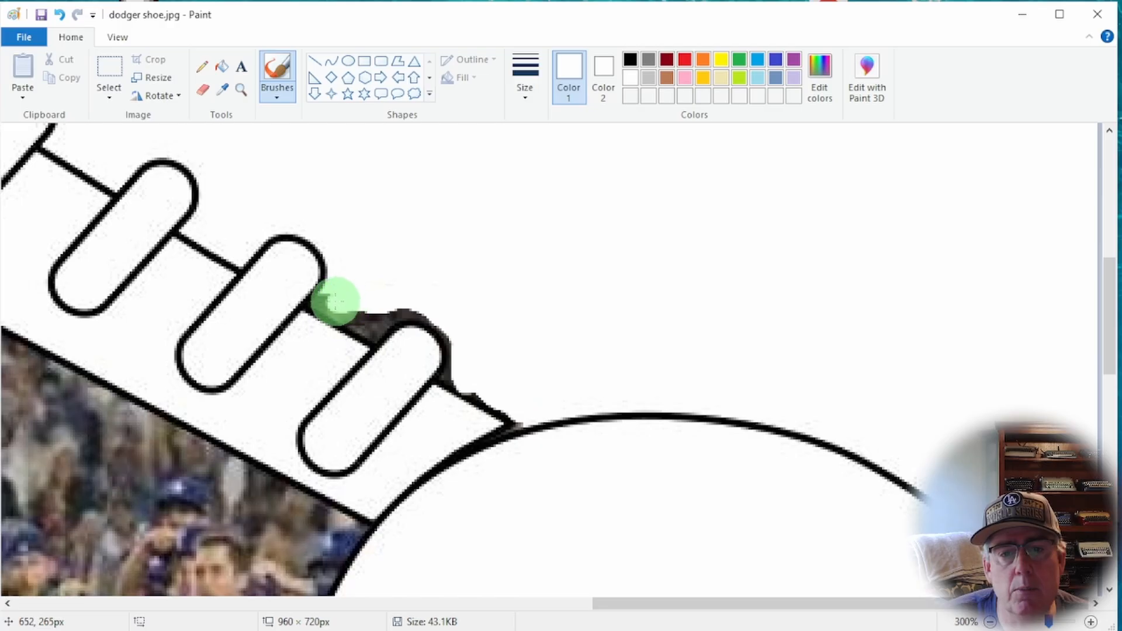
mouse_move(370, 315)
left_mouse_down()
mouse_move(401, 305)
mouse_move(453, 315)
left_mouse_up()
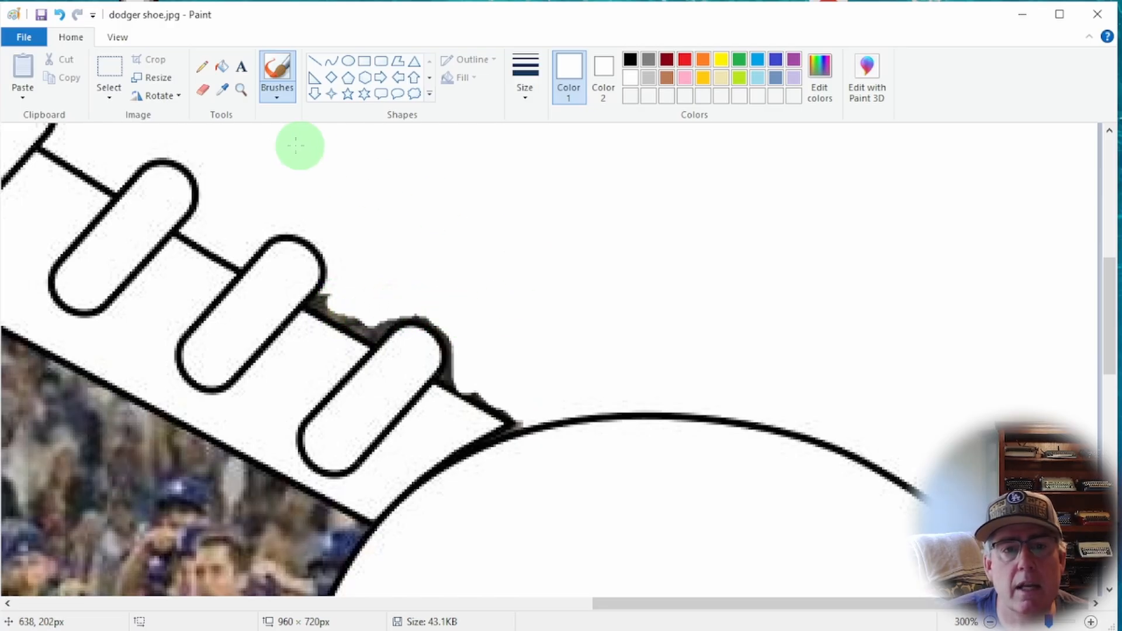
Clean the dark photo remnants off the upper lace edge with the white pencil at the thickest line size
left_click(240, 89)
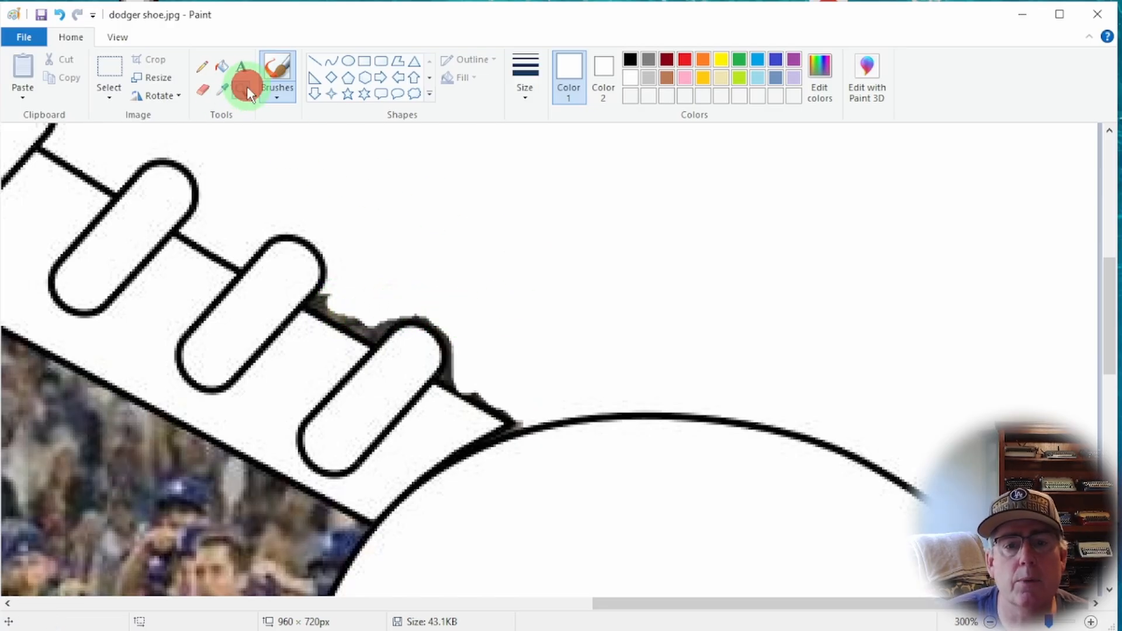
left_click(406, 345)
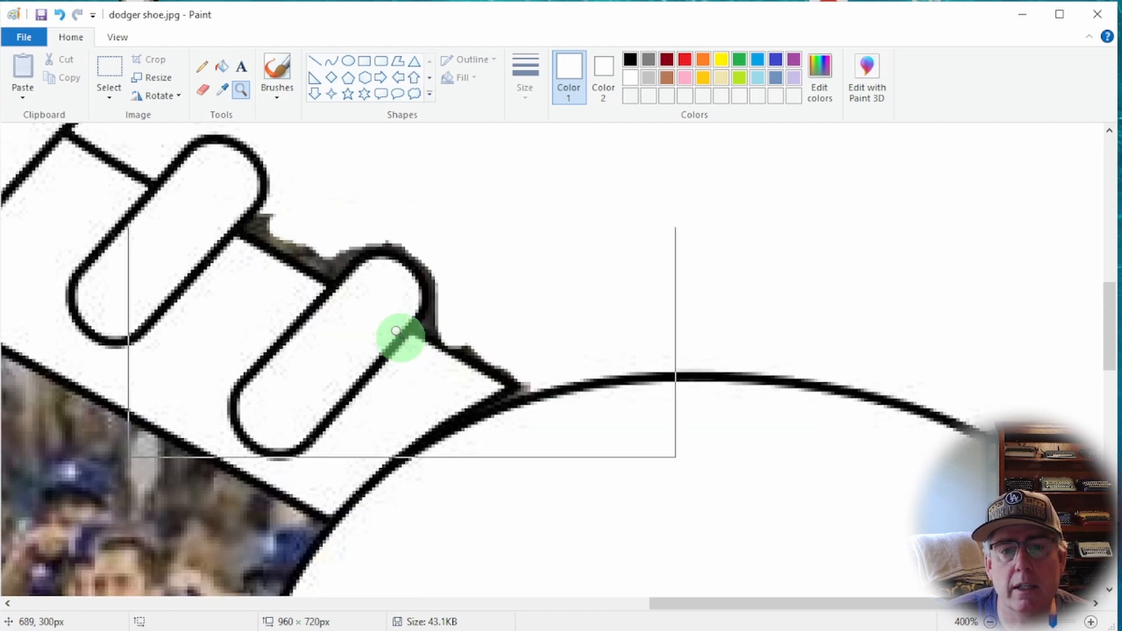
left_click(201, 66)
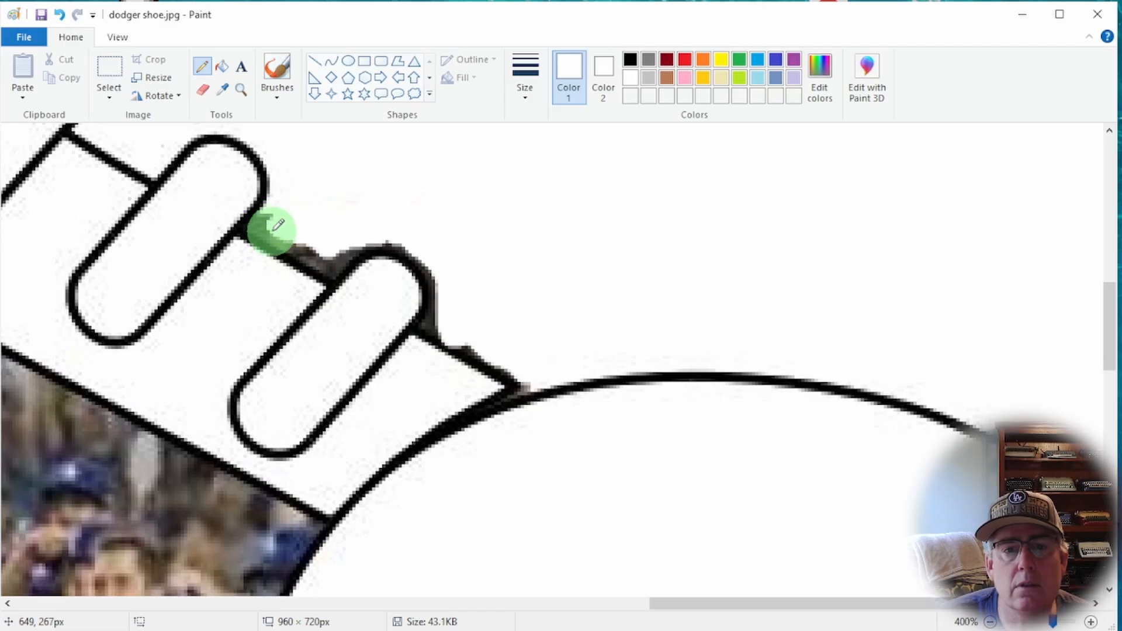
left_click_drag(281, 240, 302, 252)
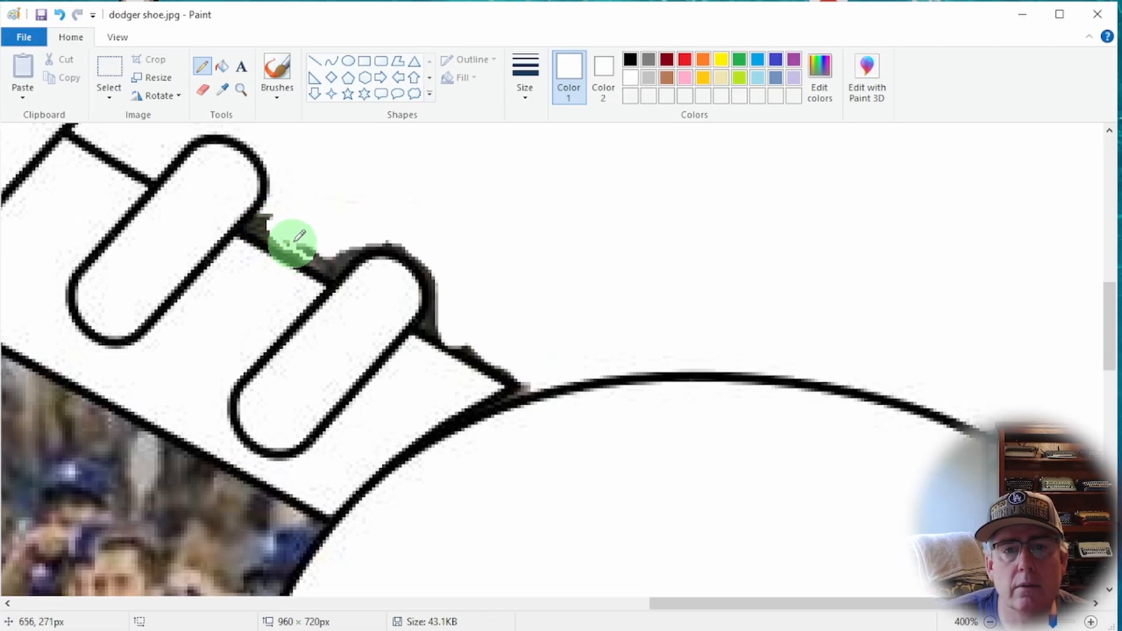
left_click(525, 93)
left_click(535, 219)
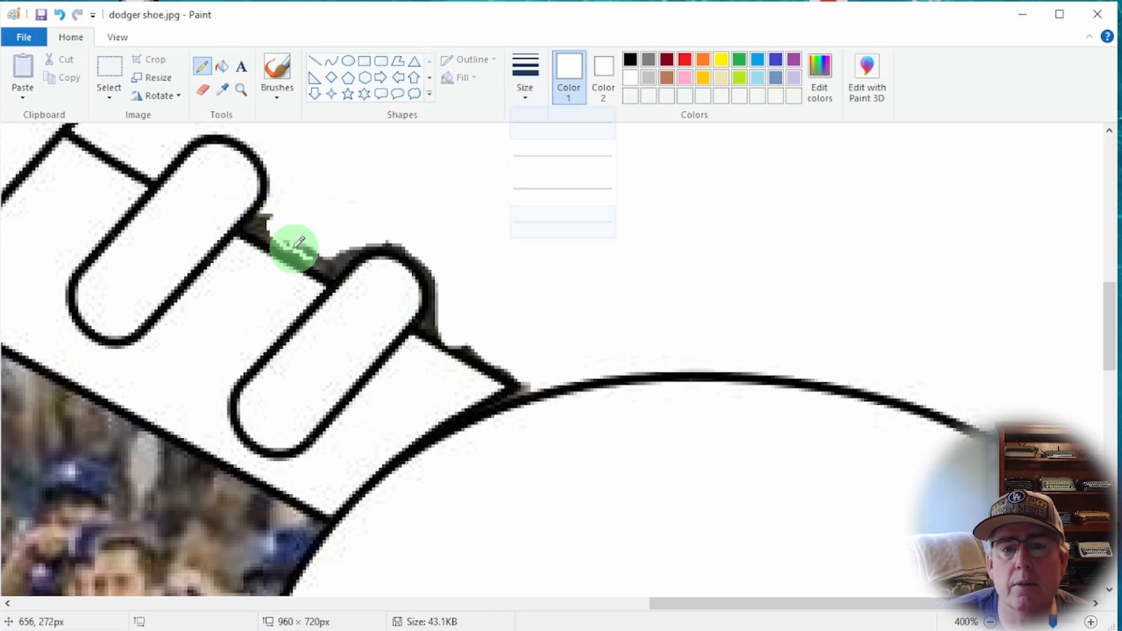
mouse_move(293, 245)
left_mouse_down()
mouse_move(333, 264)
mouse_move(263, 231)
mouse_move(269, 215)
mouse_move(256, 227)
mouse_move(334, 257)
mouse_move(354, 253)
mouse_move(336, 266)
mouse_move(353, 248)
mouse_move(407, 250)
mouse_move(436, 268)
mouse_move(436, 331)
mouse_move(528, 379)
mouse_move(437, 314)
mouse_move(431, 270)
mouse_move(404, 249)
mouse_move(307, 255)
mouse_move(293, 272)
mouse_move(309, 286)
mouse_move(343, 181)
mouse_move(310, 129)
mouse_move(260, 176)
mouse_move(252, 133)
left_mouse_up()
left_click(240, 89)
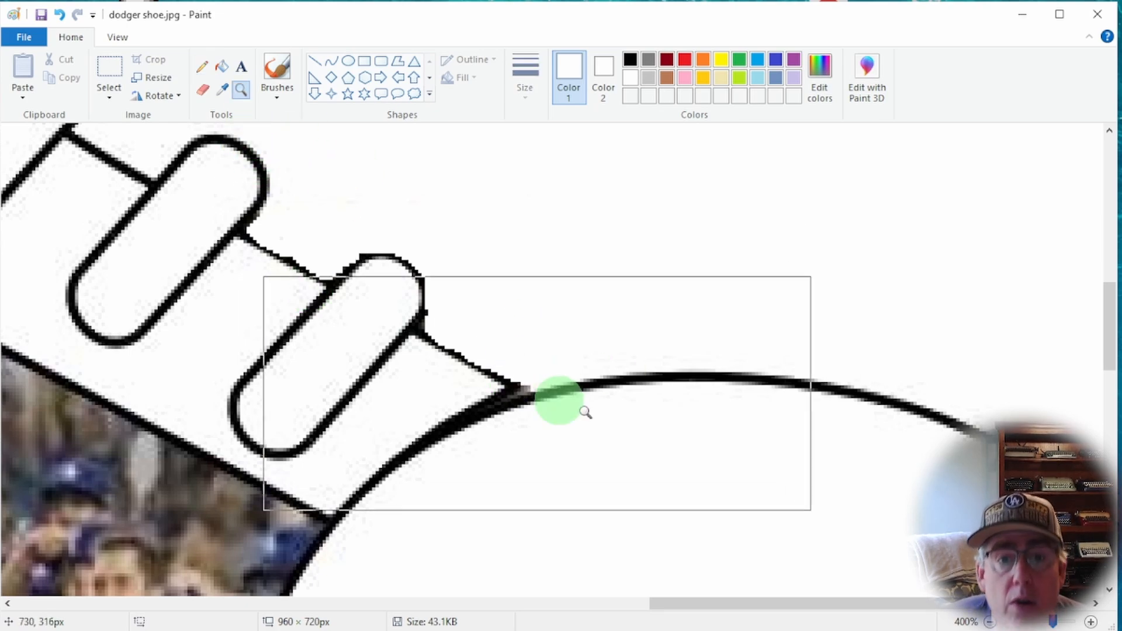
Paint over the brown photo remnant at the front corner of the shoe opening with the white pencil
mouse_move(1055, 623)
left_mouse_down()
mouse_move(1031, 623)
mouse_move(1045, 624)
left_mouse_up()
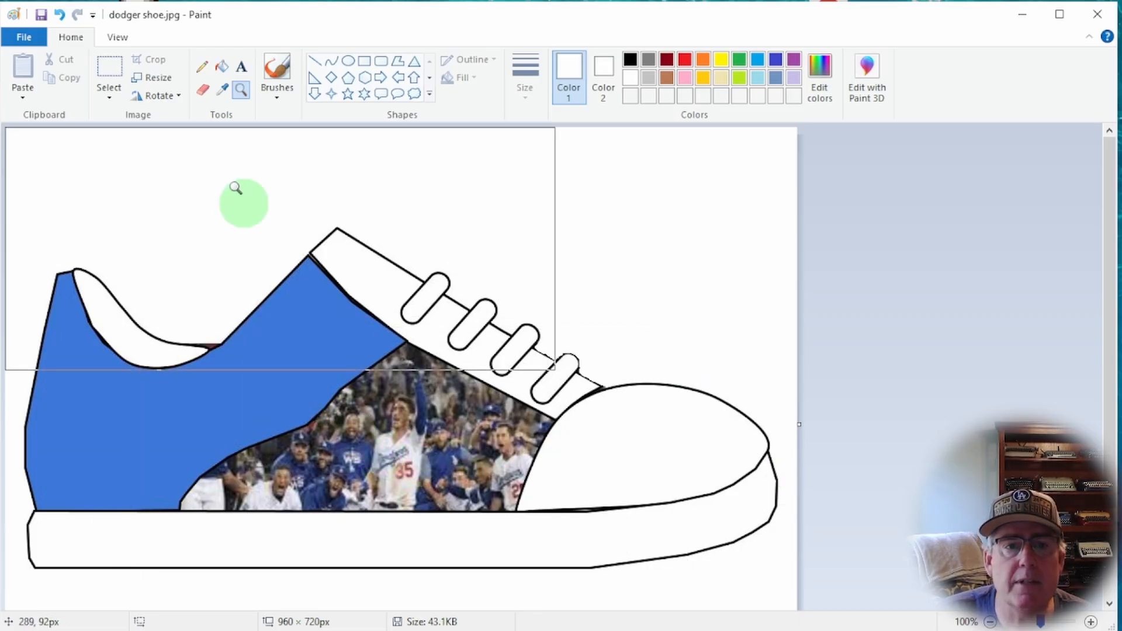
left_click(240, 91)
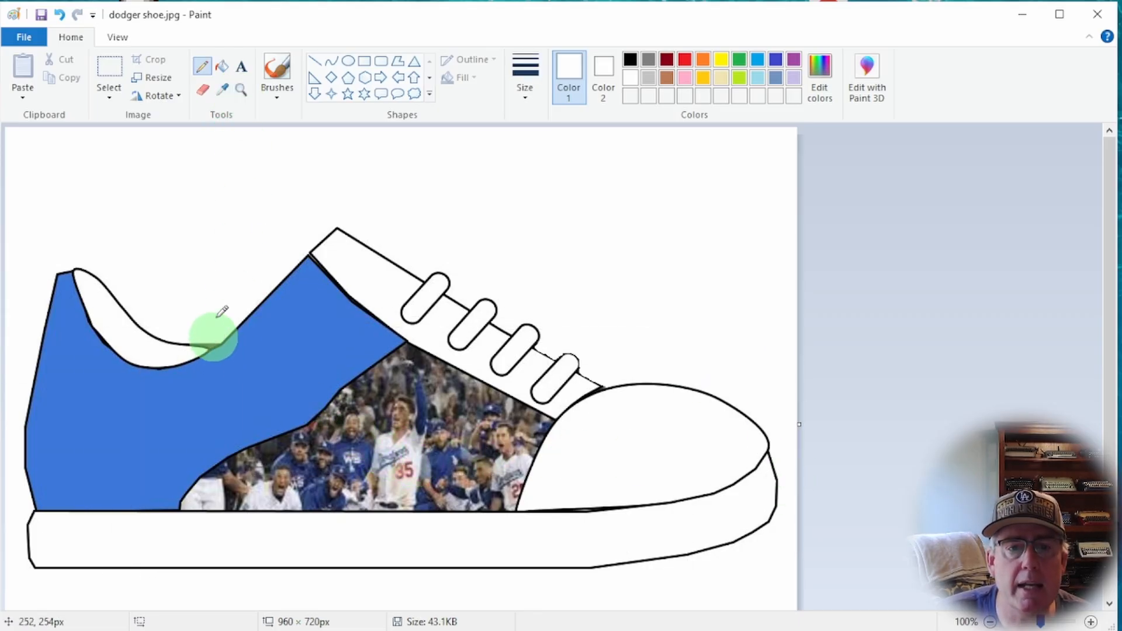
left_click(240, 89)
left_click(213, 335)
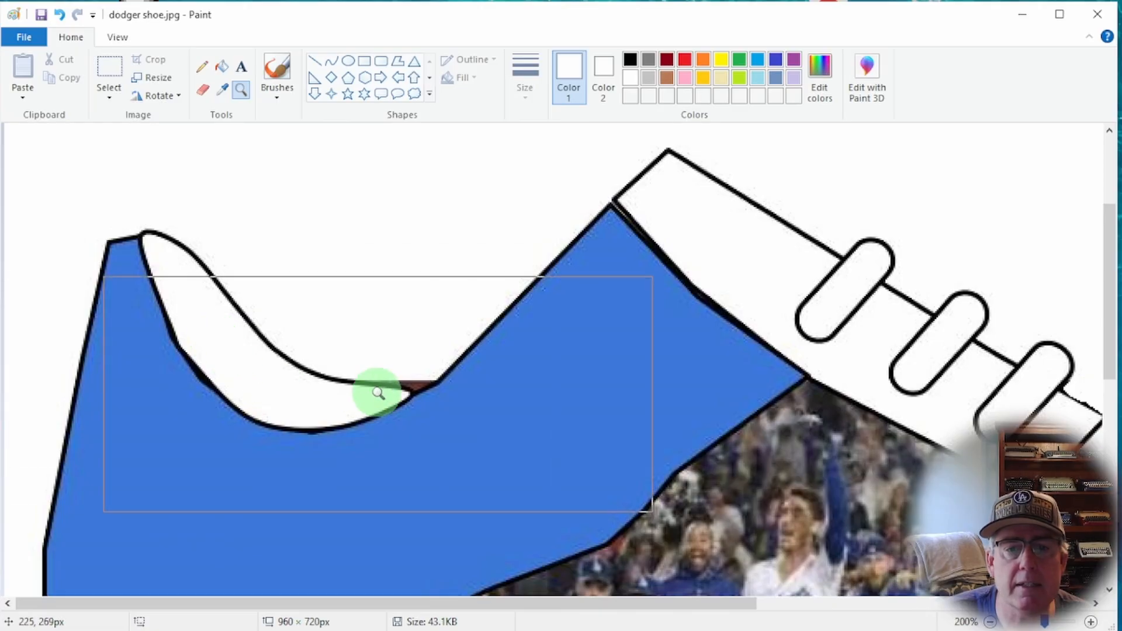
left_click(413, 387)
left_click(414, 302)
left_click(391, 292)
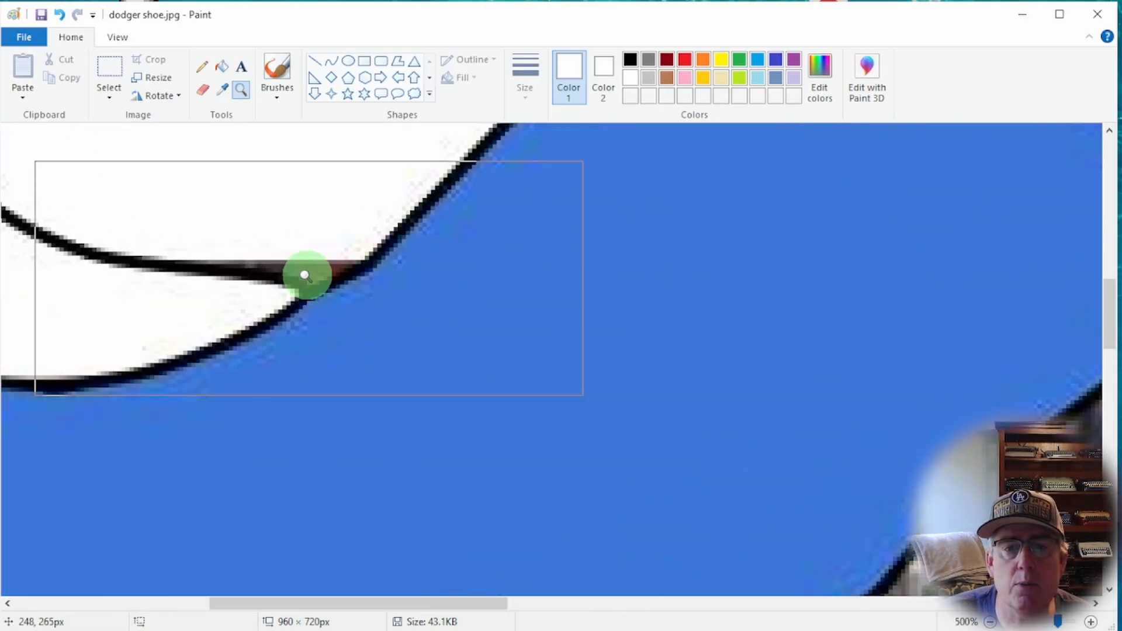
left_click(305, 276)
left_click(354, 301)
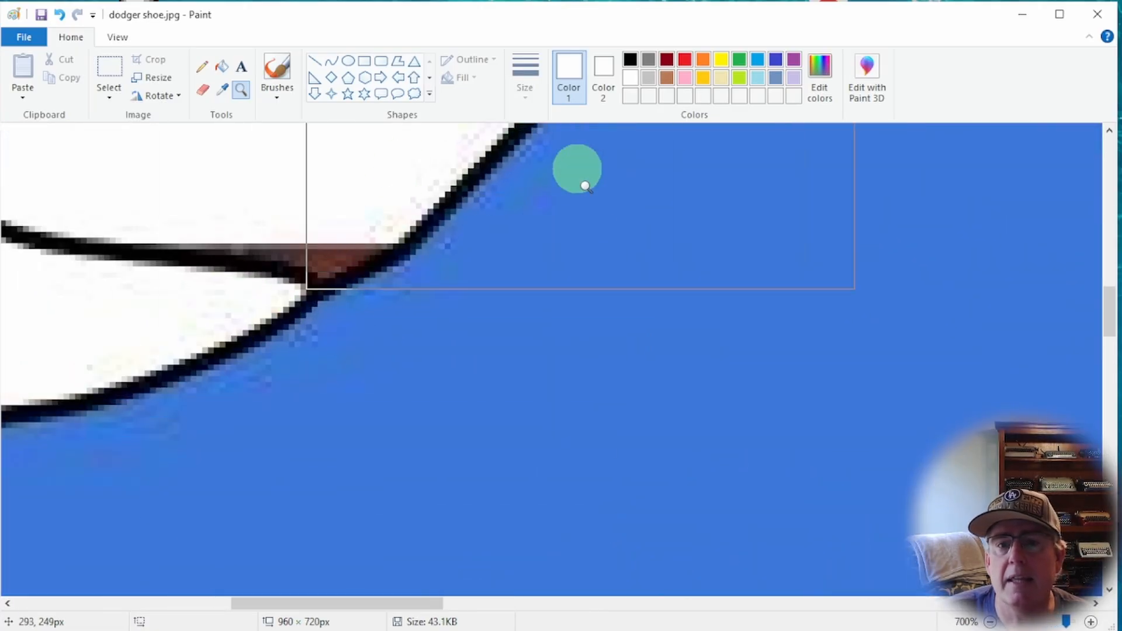
left_click(202, 66)
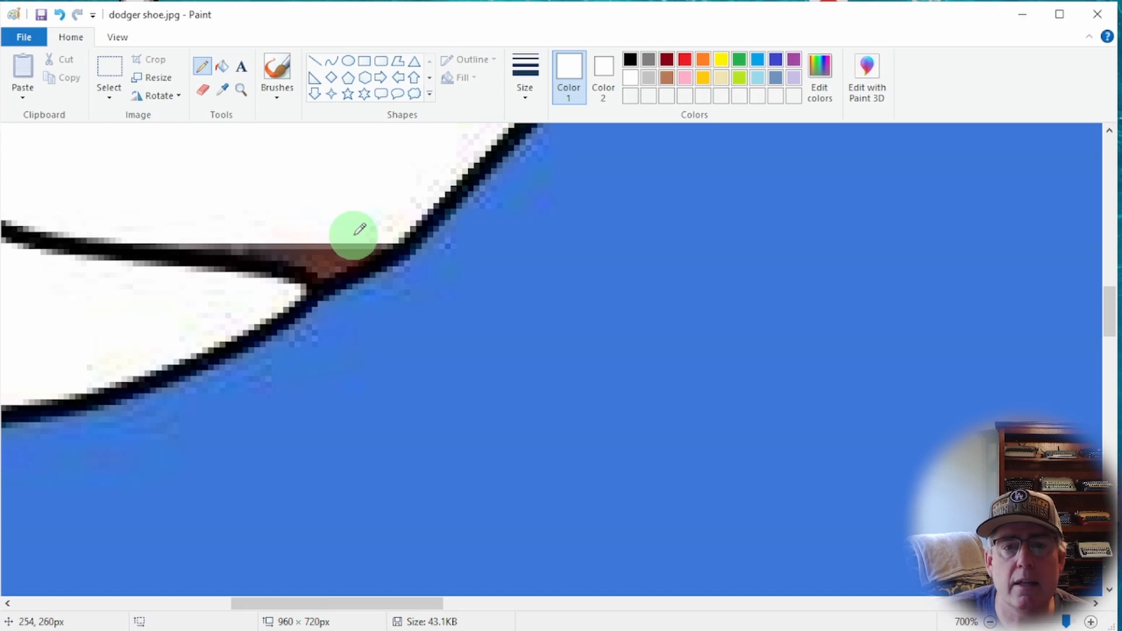
mouse_move(353, 234)
left_mouse_down()
mouse_move(337, 246)
mouse_move(343, 256)
mouse_move(366, 241)
mouse_move(350, 253)
mouse_move(183, 233)
mouse_move(353, 260)
mouse_move(330, 268)
left_mouse_up()
left_click(164, 240)
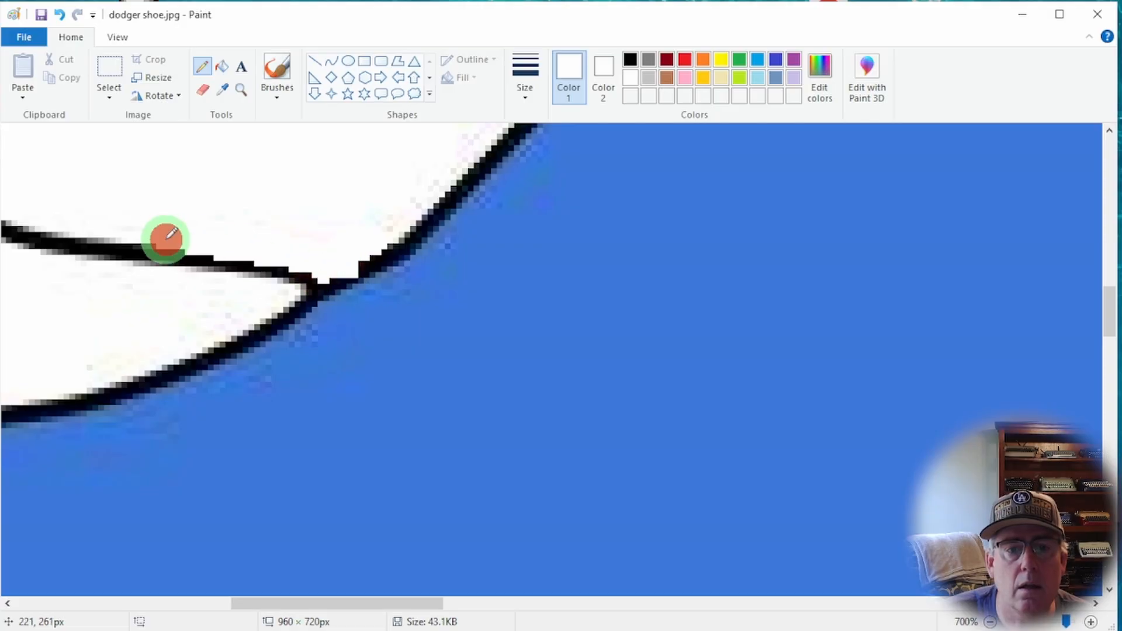
left_click(133, 238)
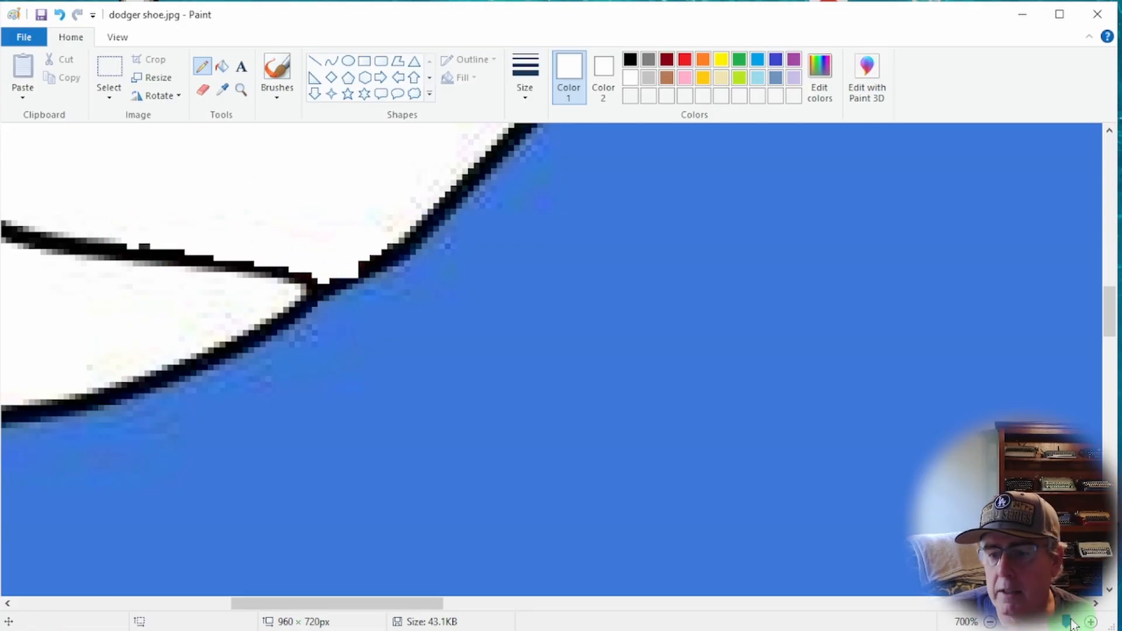
Touch up the rough edges around the frontmost lace with the white pencil, undoing the stroke that cuts through the outline
left_click_drag(1071, 624, 1042, 626)
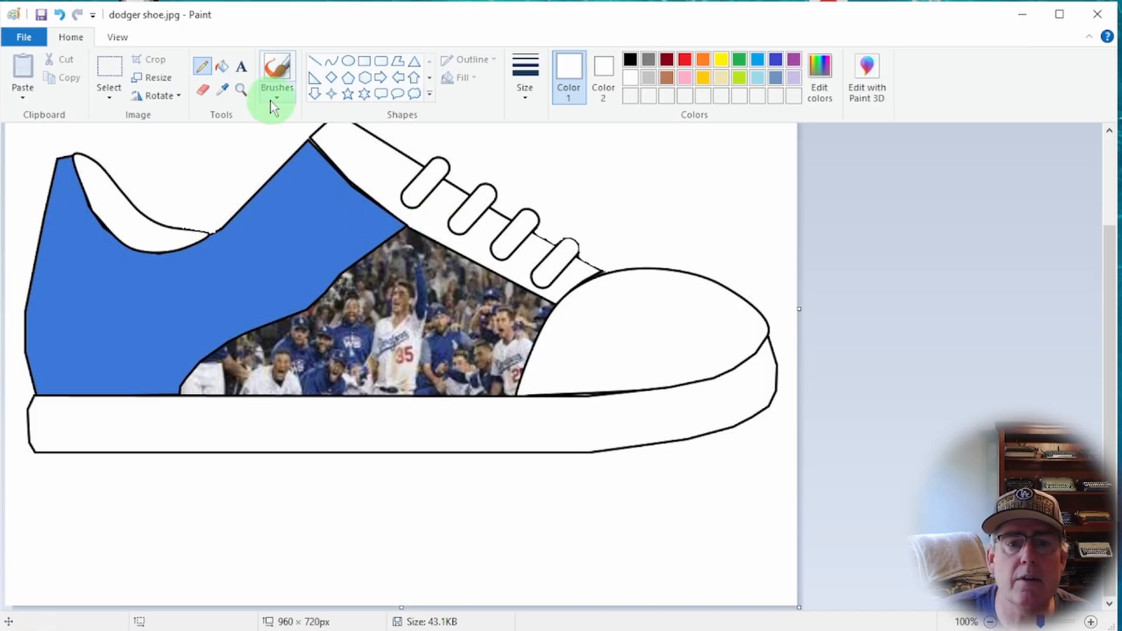
left_click(240, 89)
left_click(525, 234)
left_click(671, 409)
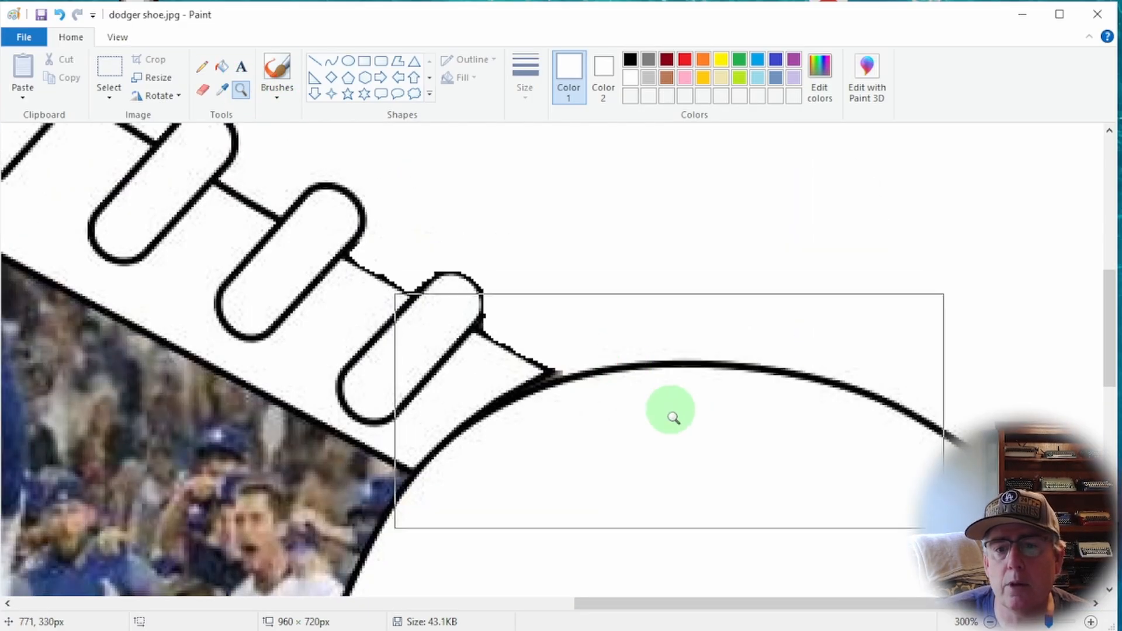
left_click(534, 381)
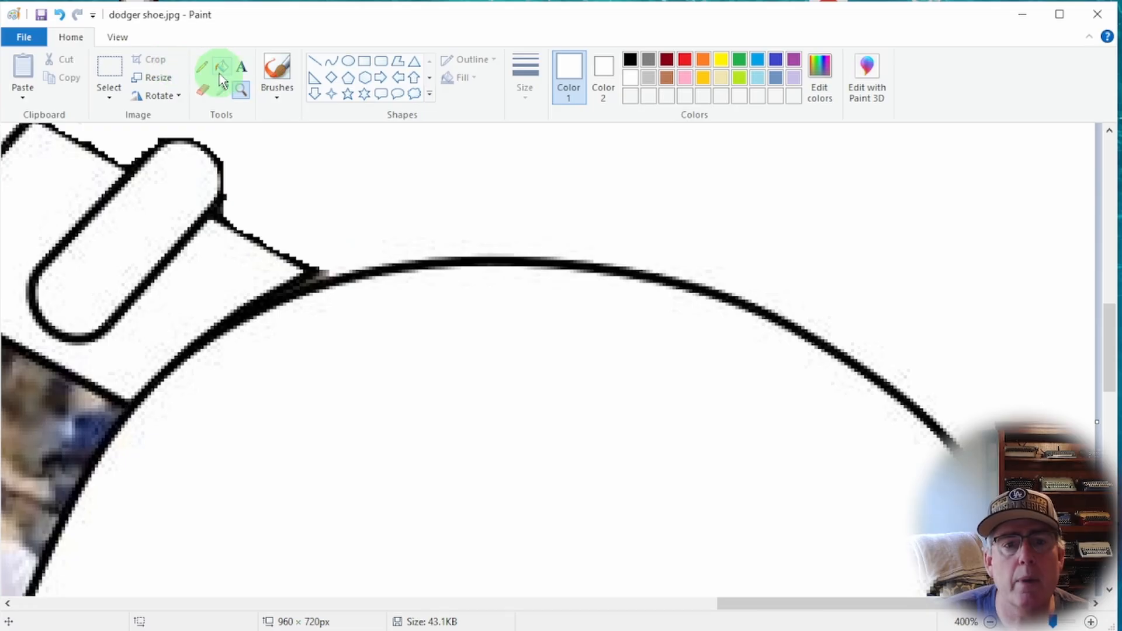
left_click(201, 66)
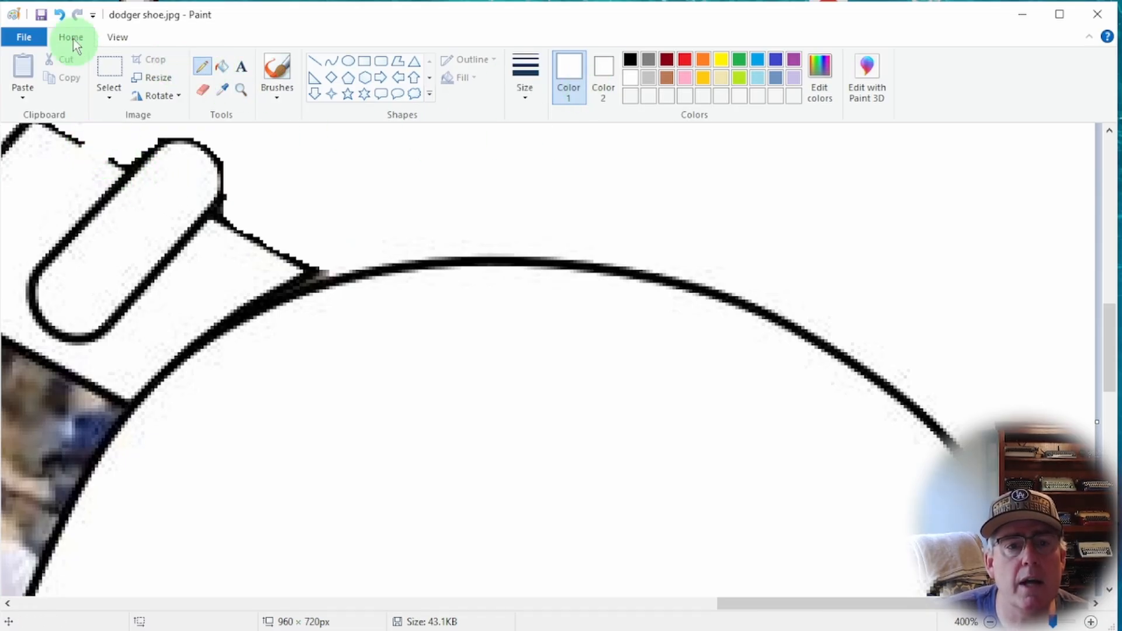
left_click(61, 16)
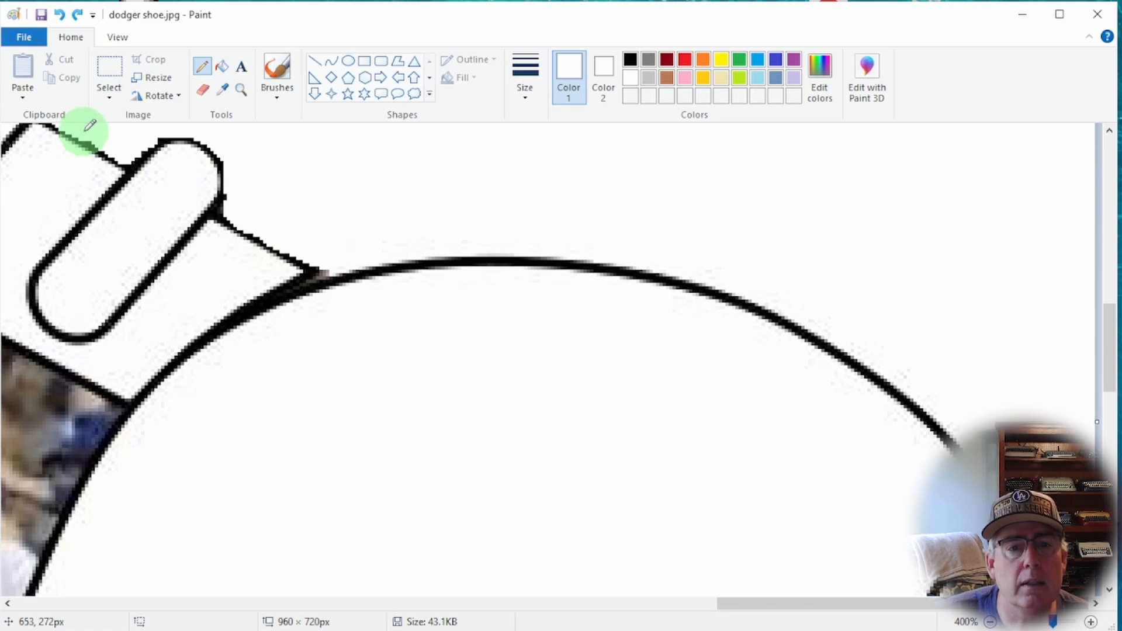
left_click_drag(101, 138, 132, 138)
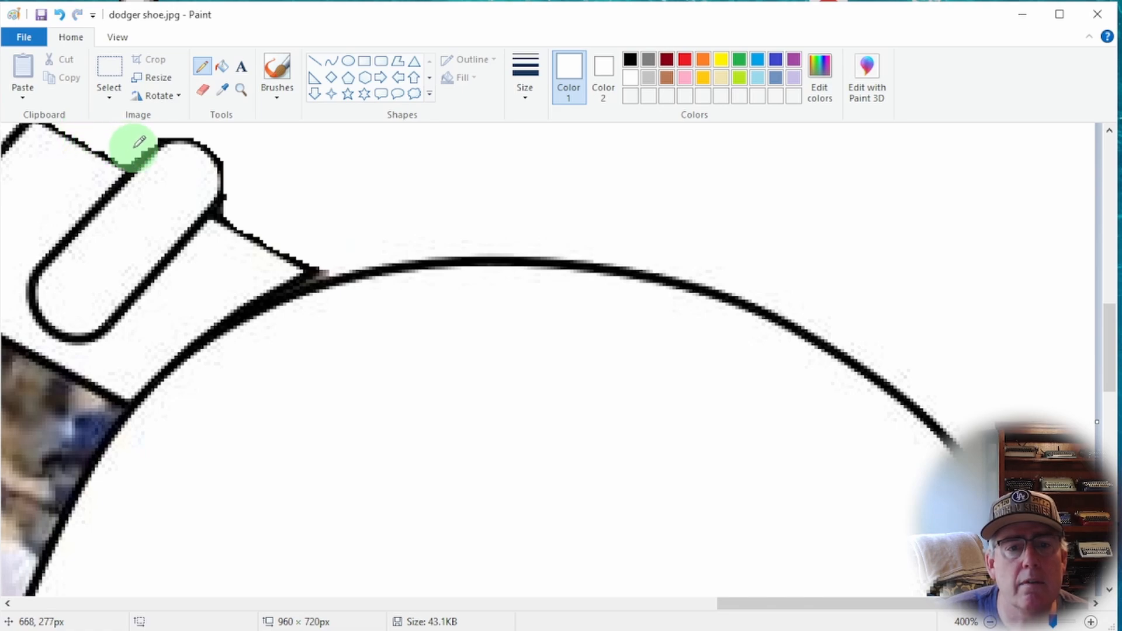
left_click_drag(285, 193, 226, 205)
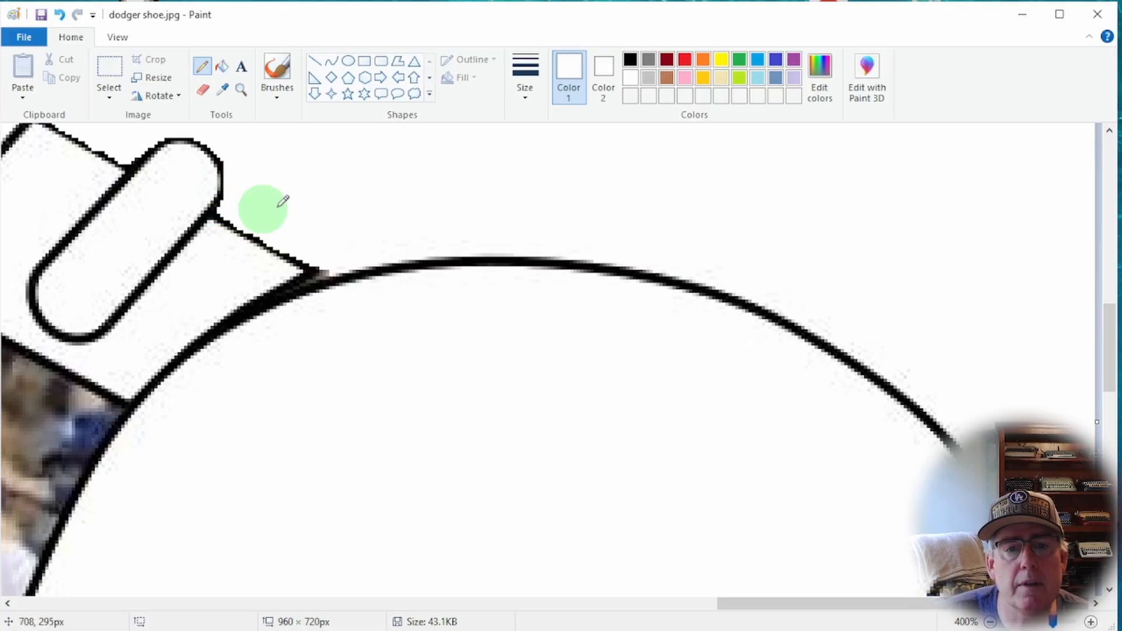
Return the view to 100% and save the cleaned-up dodger shoe.jpg
left_click(1090, 622)
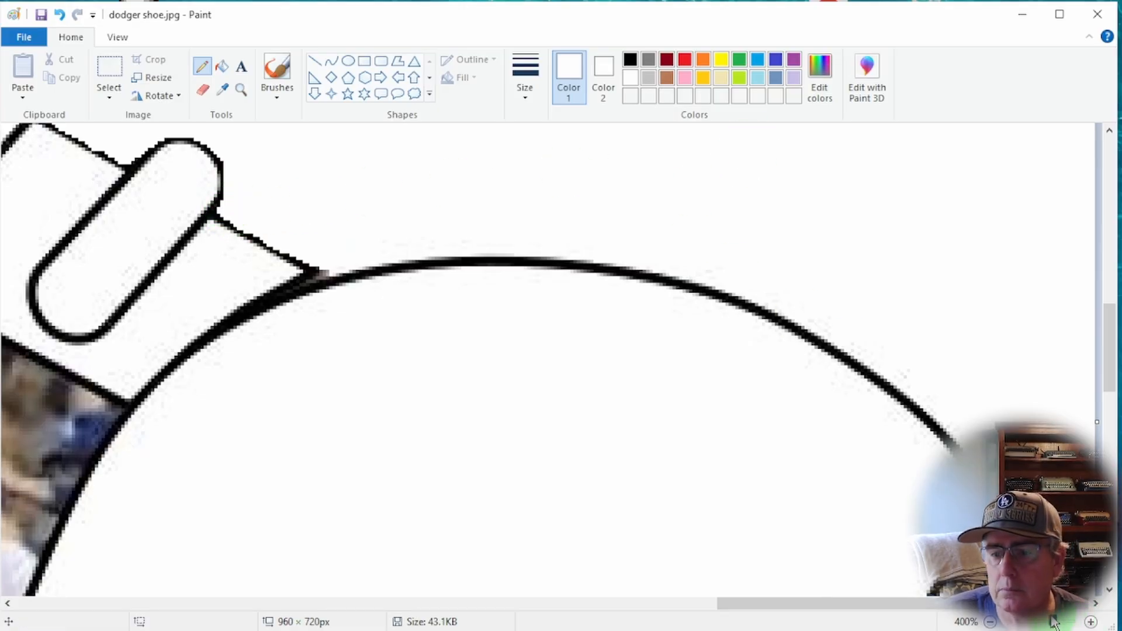
mouse_move(1052, 622)
left_mouse_down()
mouse_move(1031, 622)
mouse_move(1044, 621)
left_mouse_up()
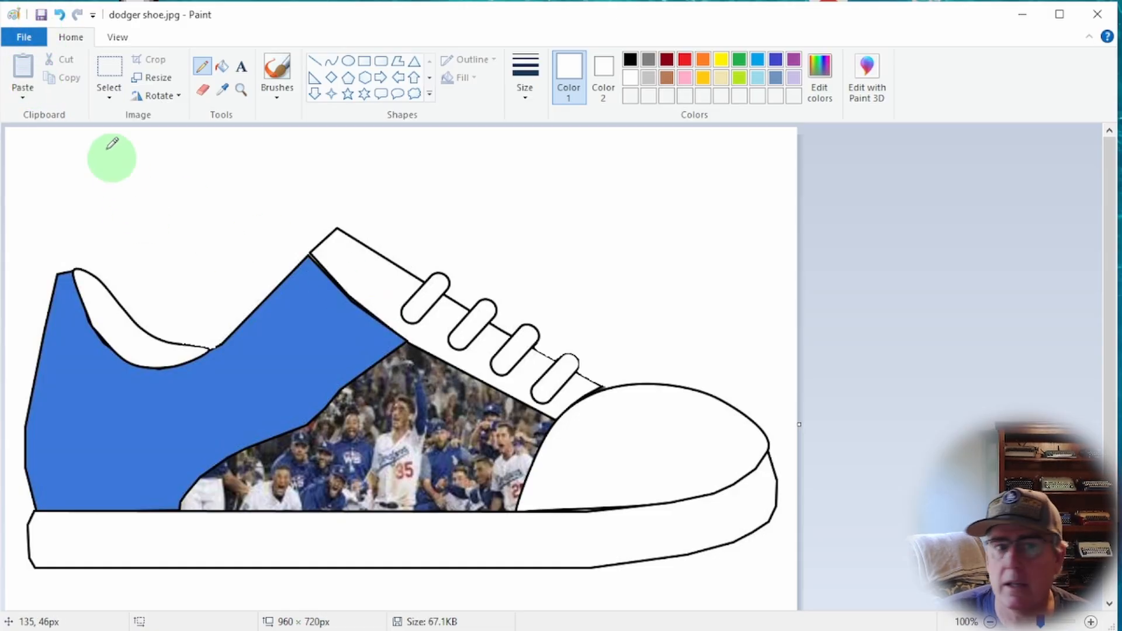
left_click(25, 36)
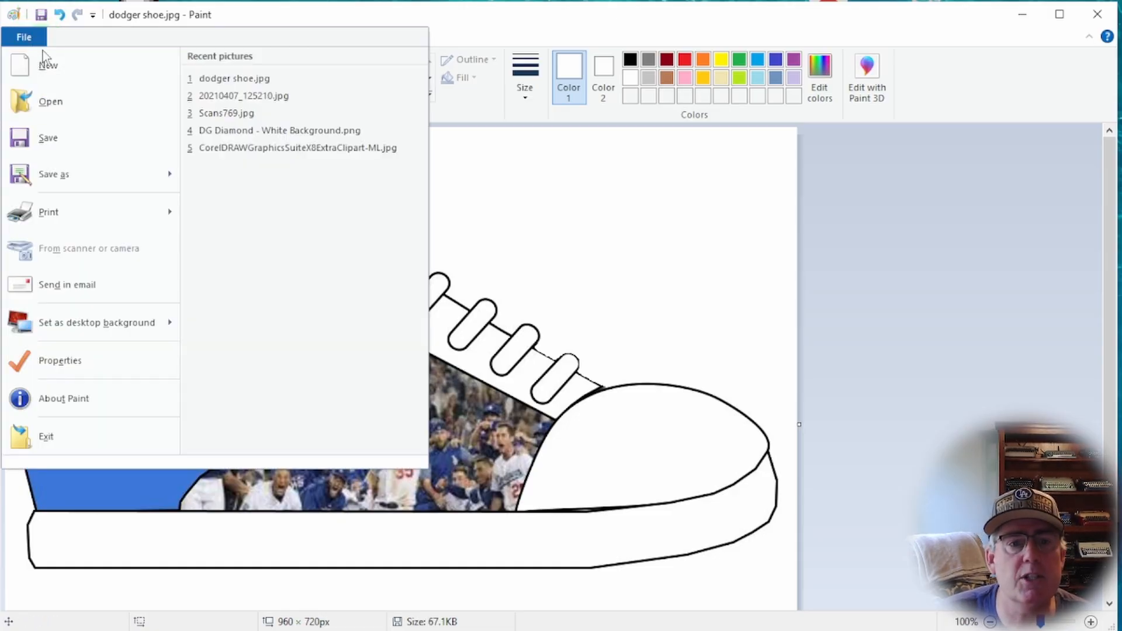
left_click(68, 150)
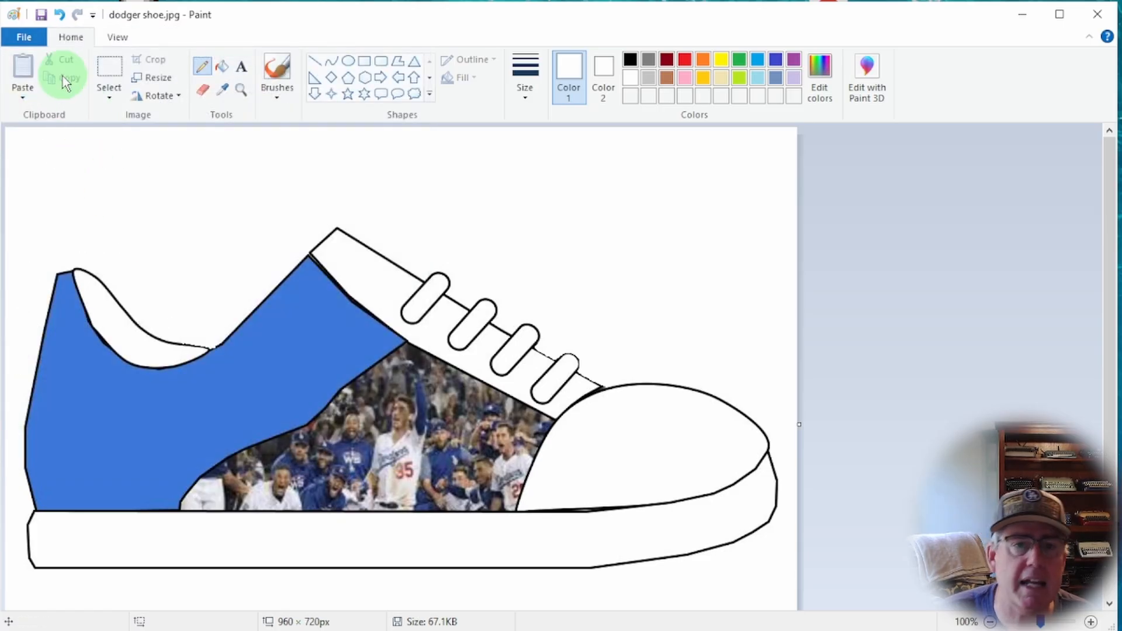
left_click(25, 36)
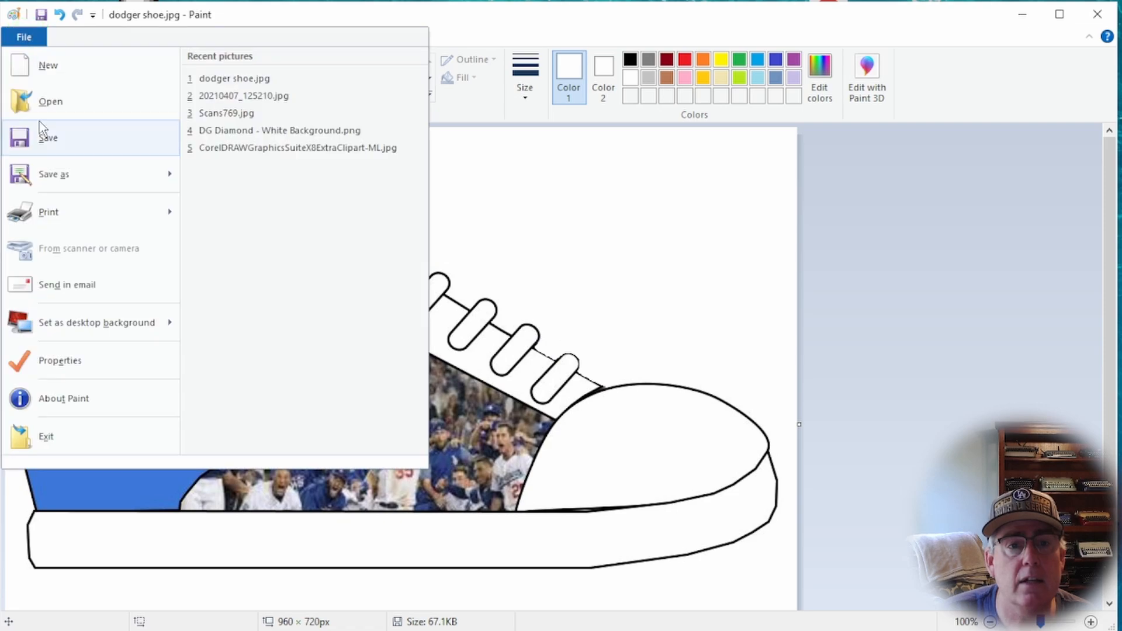
left_click(43, 159)
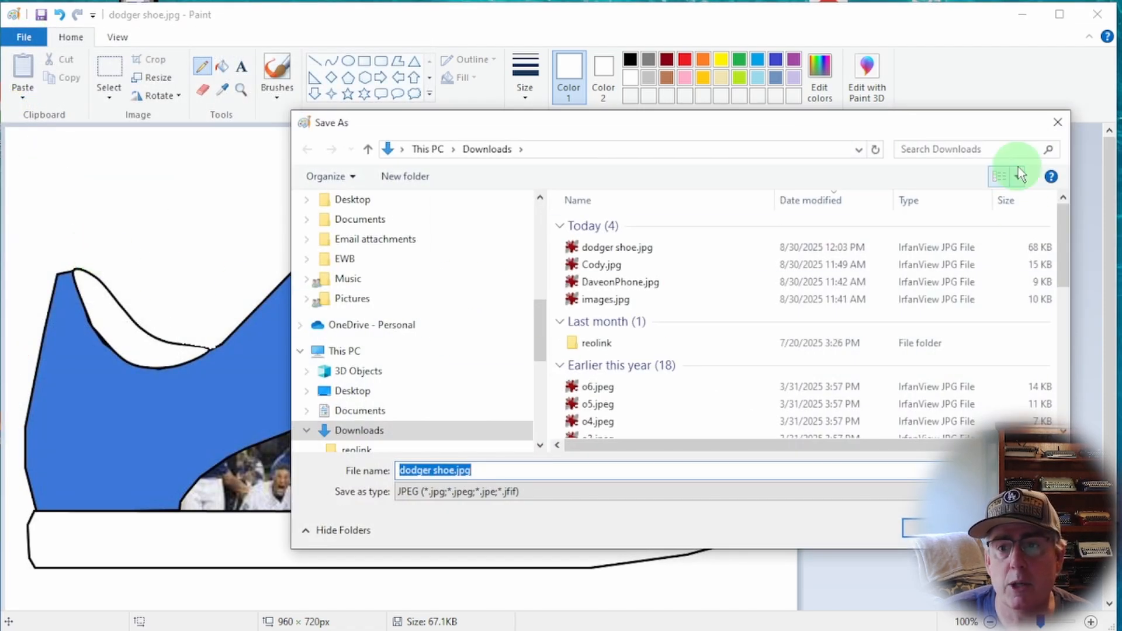
left_click(1056, 122)
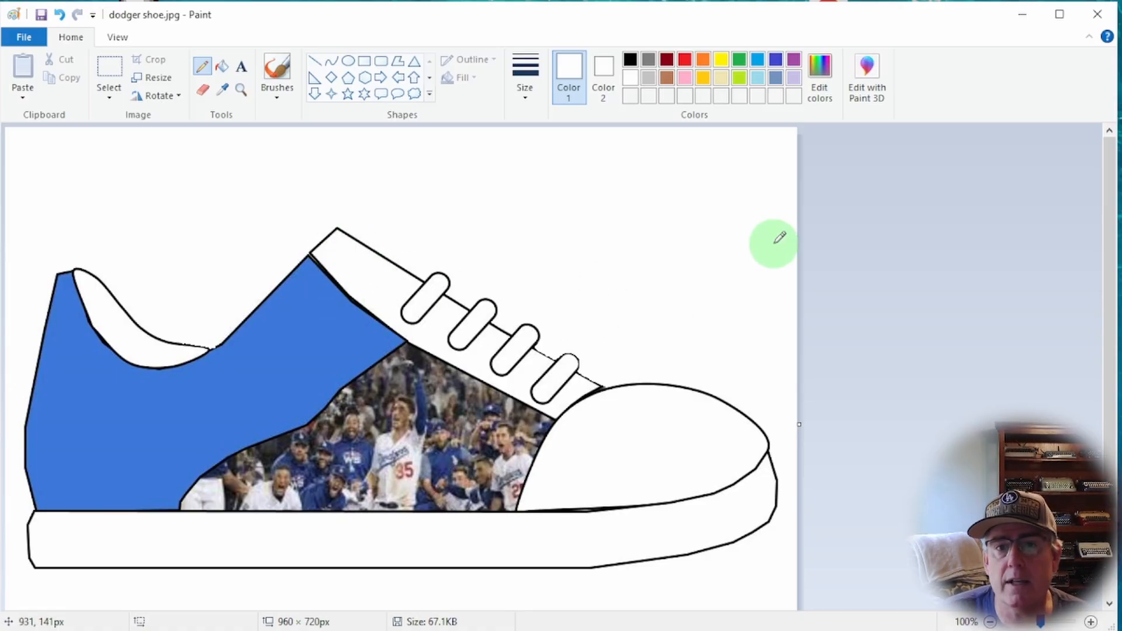
Close Paint and start a new Gmail message to the sender's own address with the subject "Here's the dodger shoe"
left_click(1094, 17)
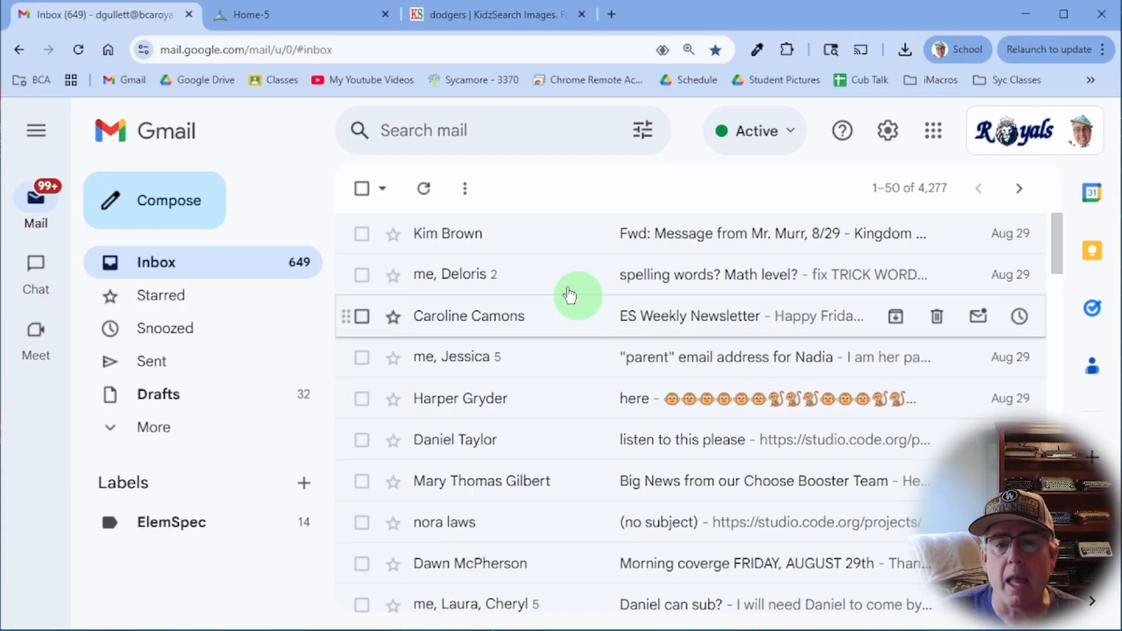
left_click(153, 200)
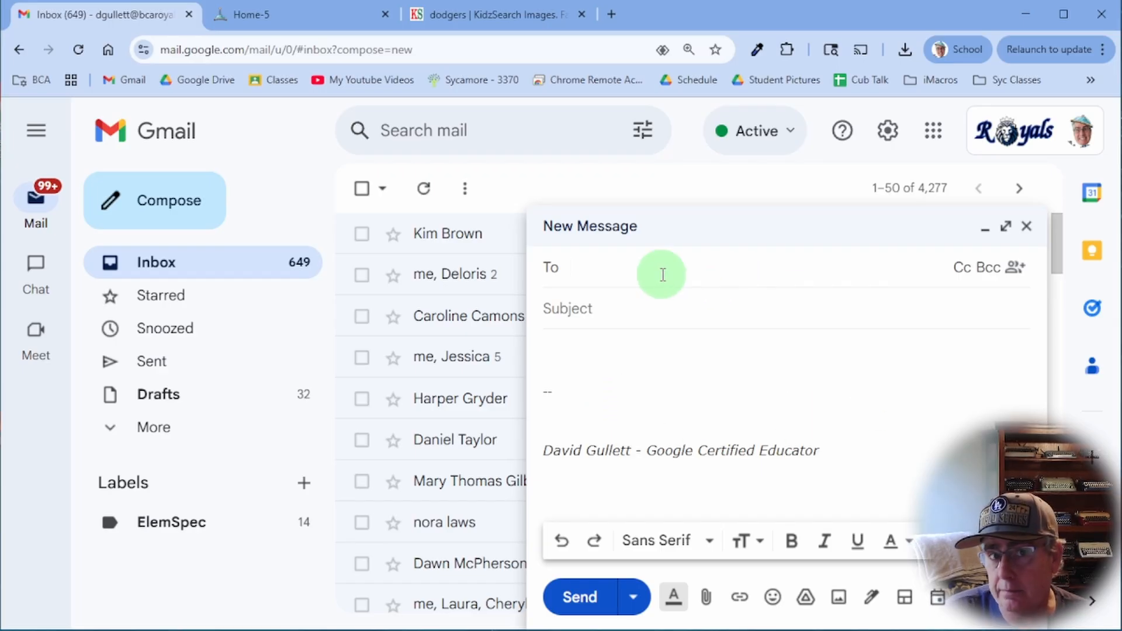
type("david")
key("Return")
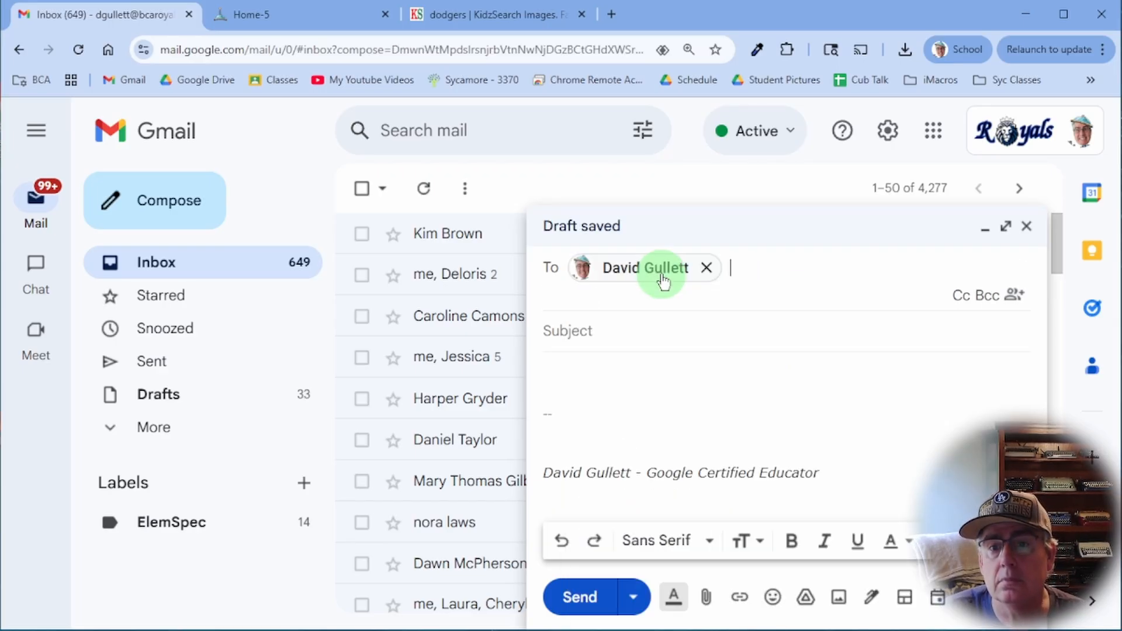
left_click(663, 343)
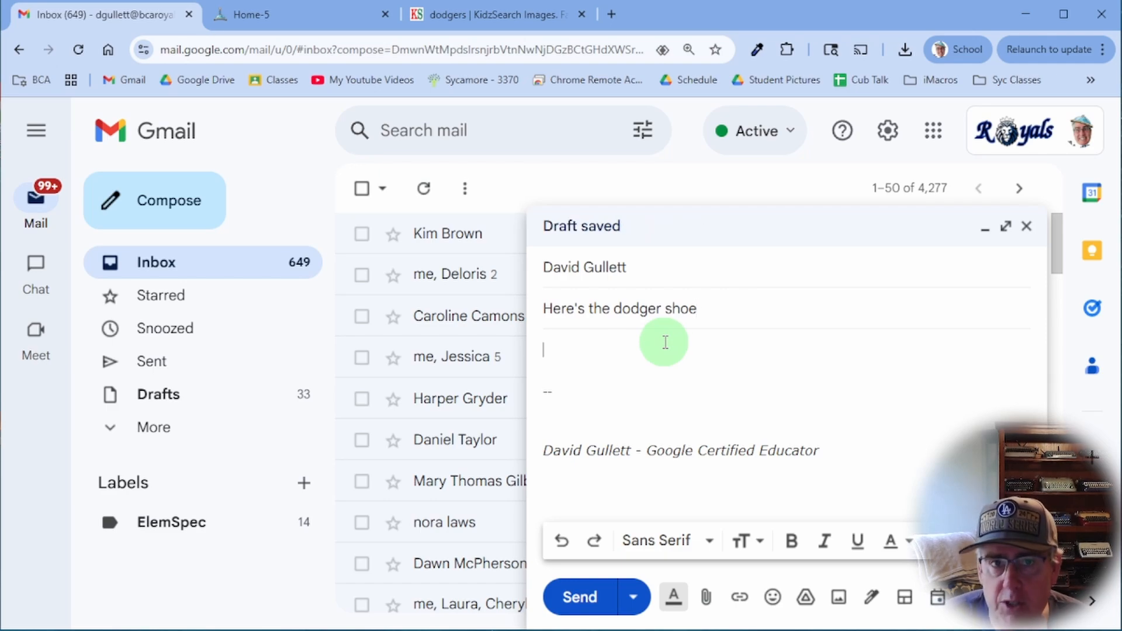
Attach dodger shoe.jpg from the Downloads folder to the message and send it
left_click(706, 602)
scroll(288, 250, "up", 5)
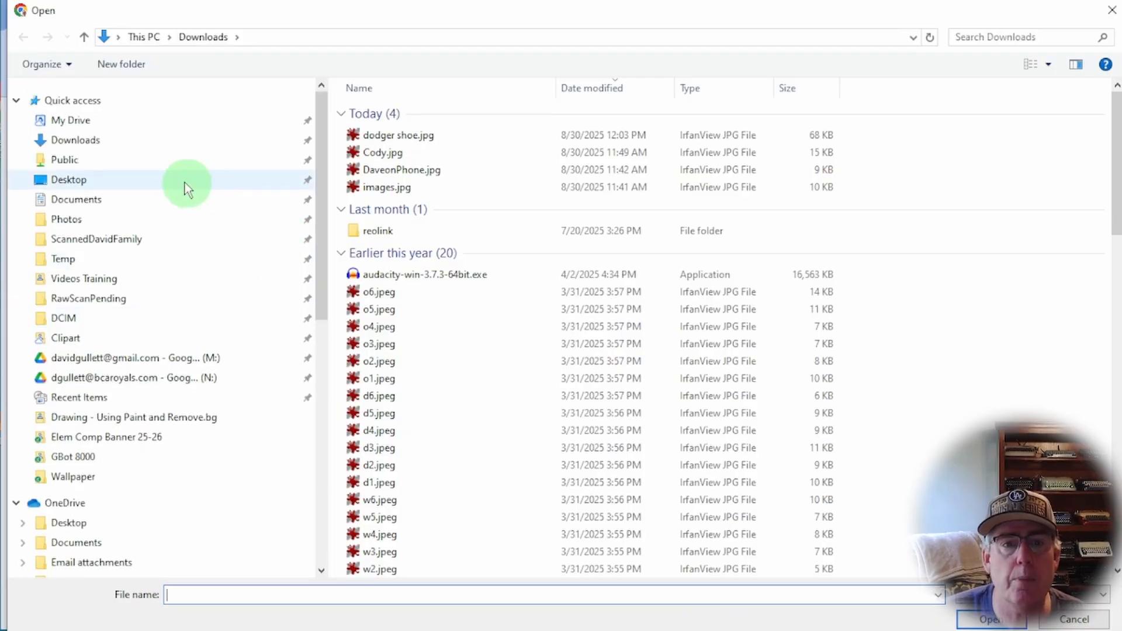
left_click(150, 146)
double_click(426, 138)
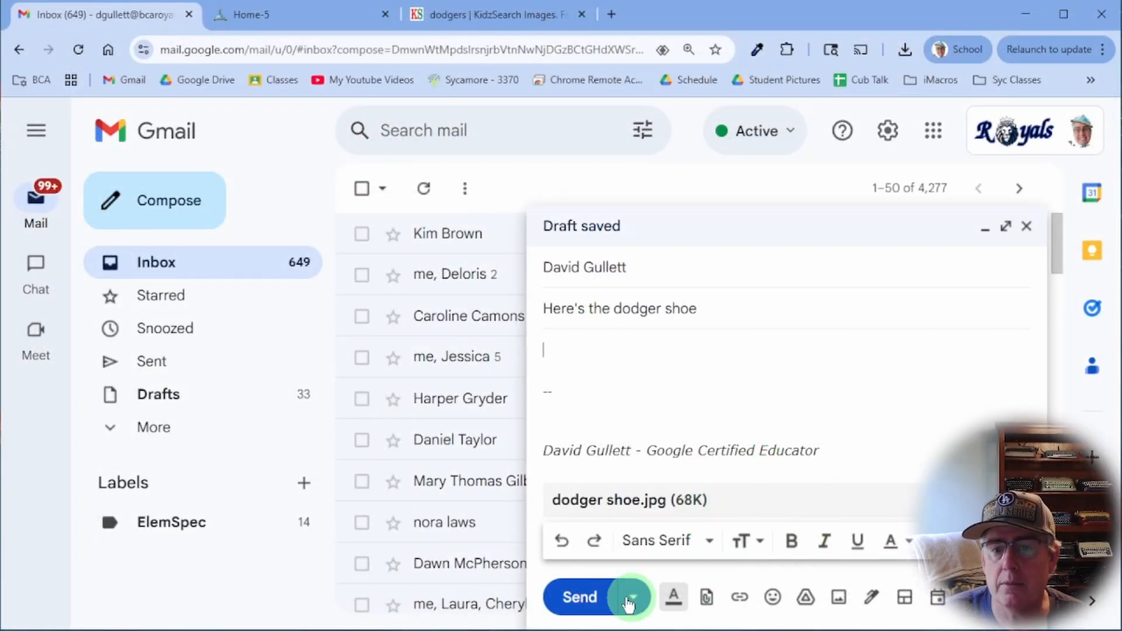
left_click(584, 596)
Open the received "Here's the dodger shoe" email and check its attached picture
left_click(570, 271)
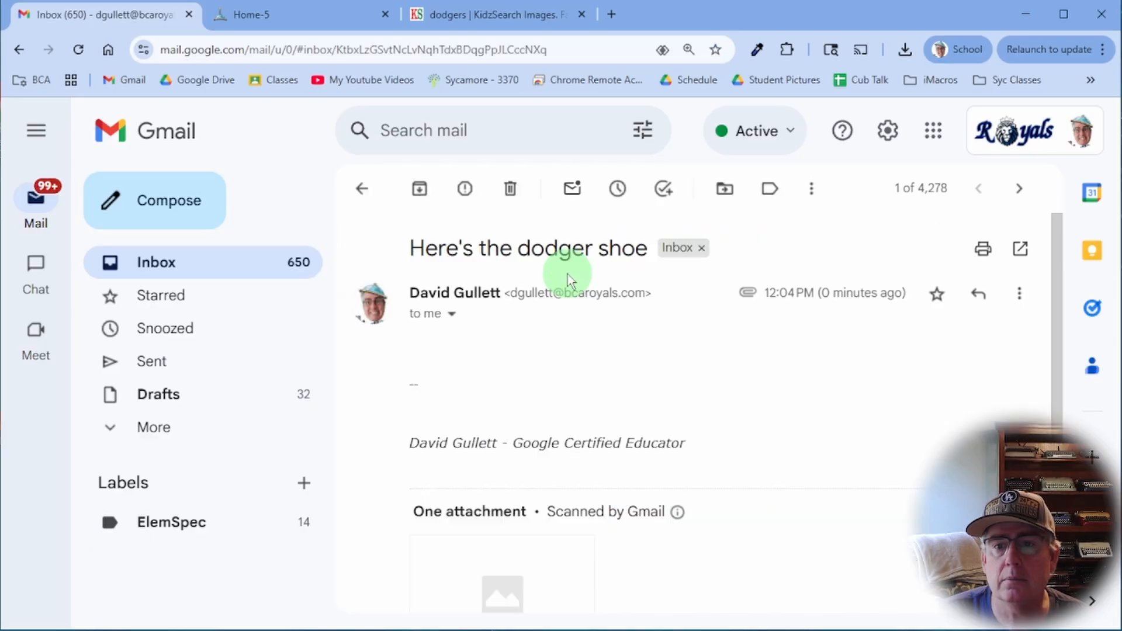
scroll(538, 468, "down", 4)
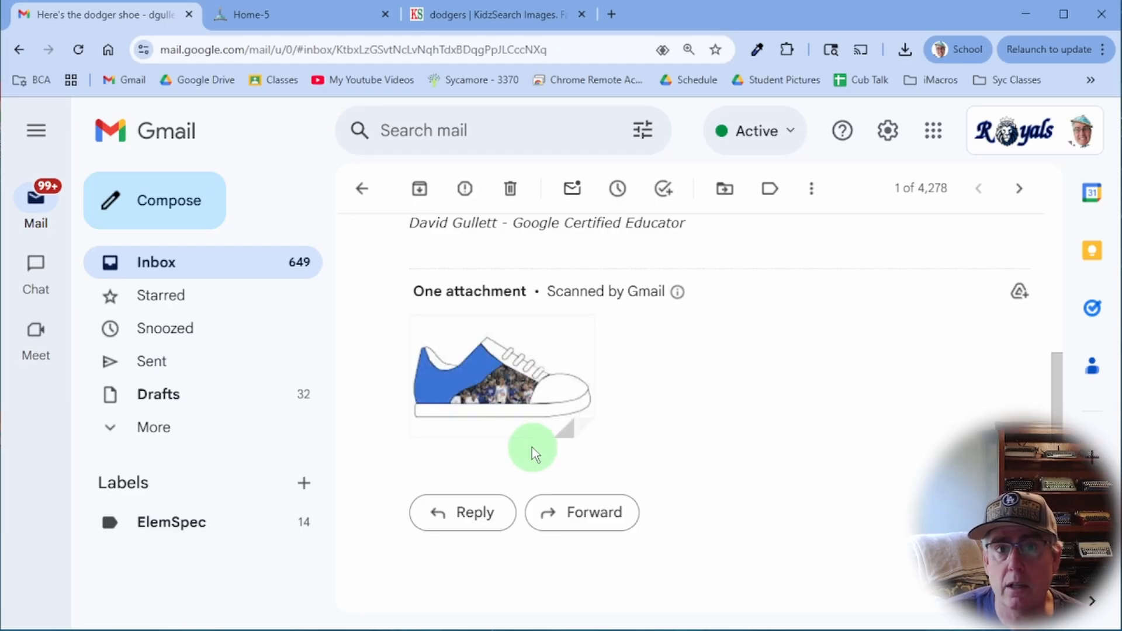
mouse_move(533, 441)
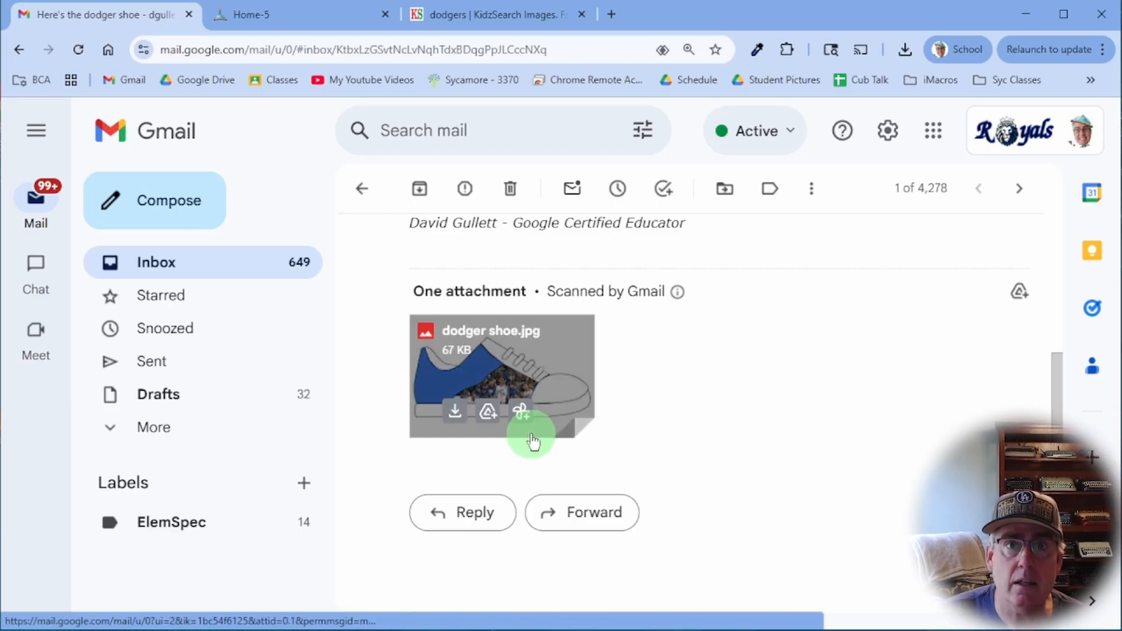